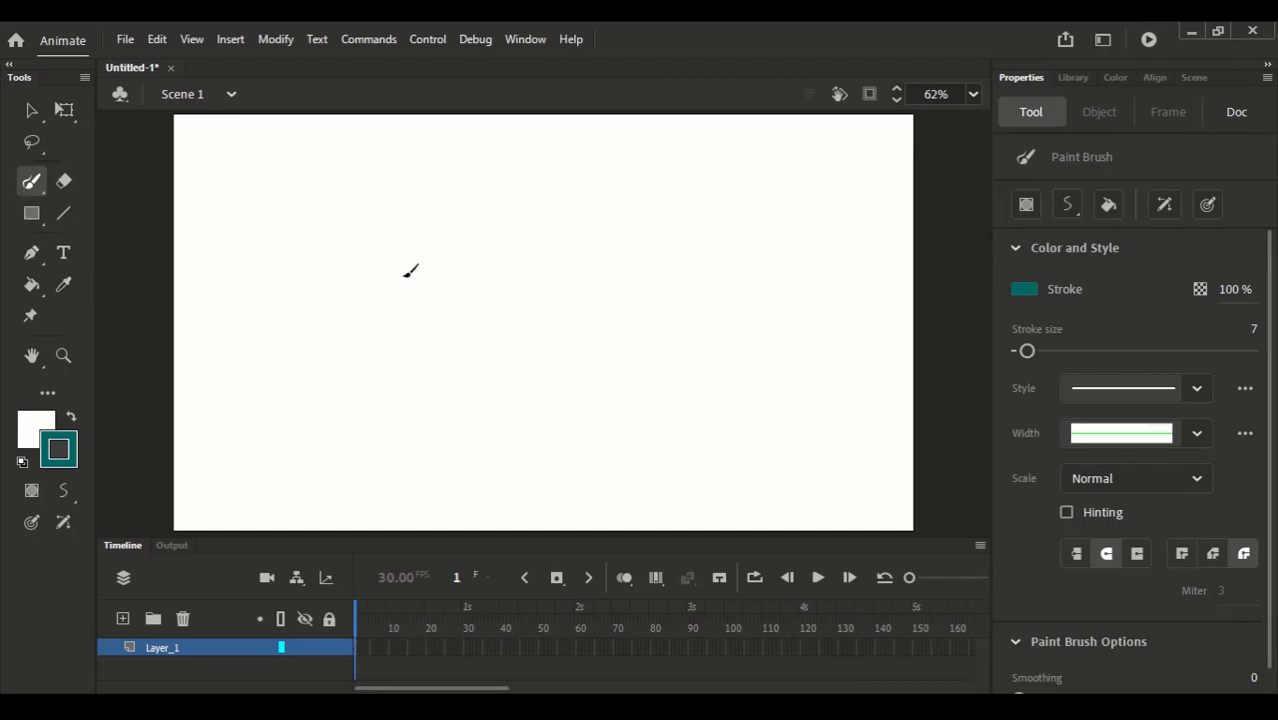
- Set up the Classic Brush tool with a bright blue fill and a brush size of 5
left_click(37, 185)
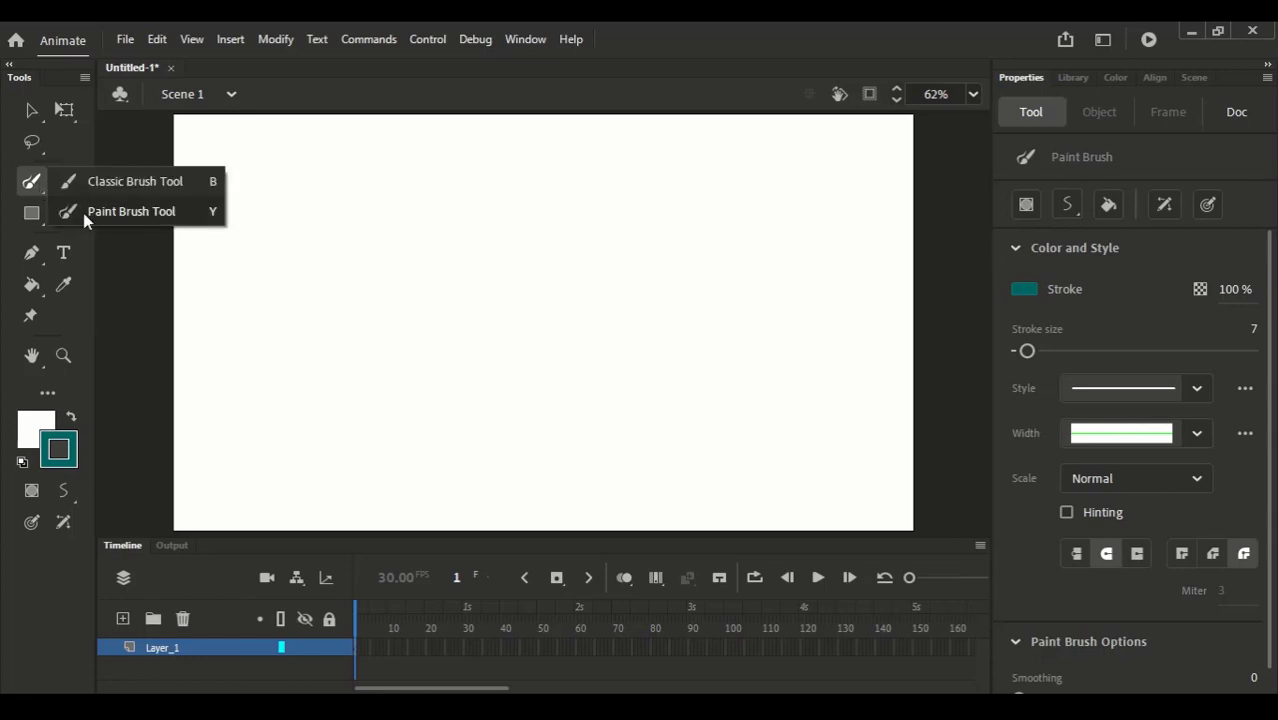
left_click(112, 182)
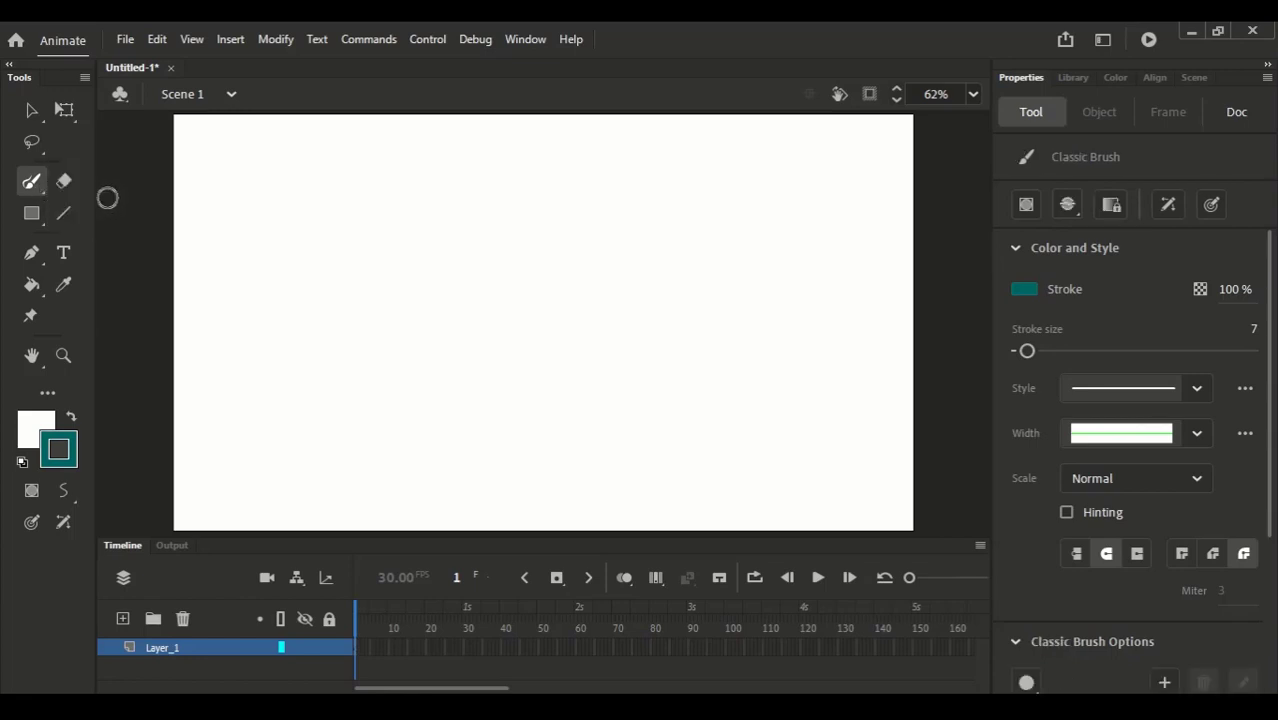
left_click(35, 429)
left_click(214, 262)
left_click(38, 432)
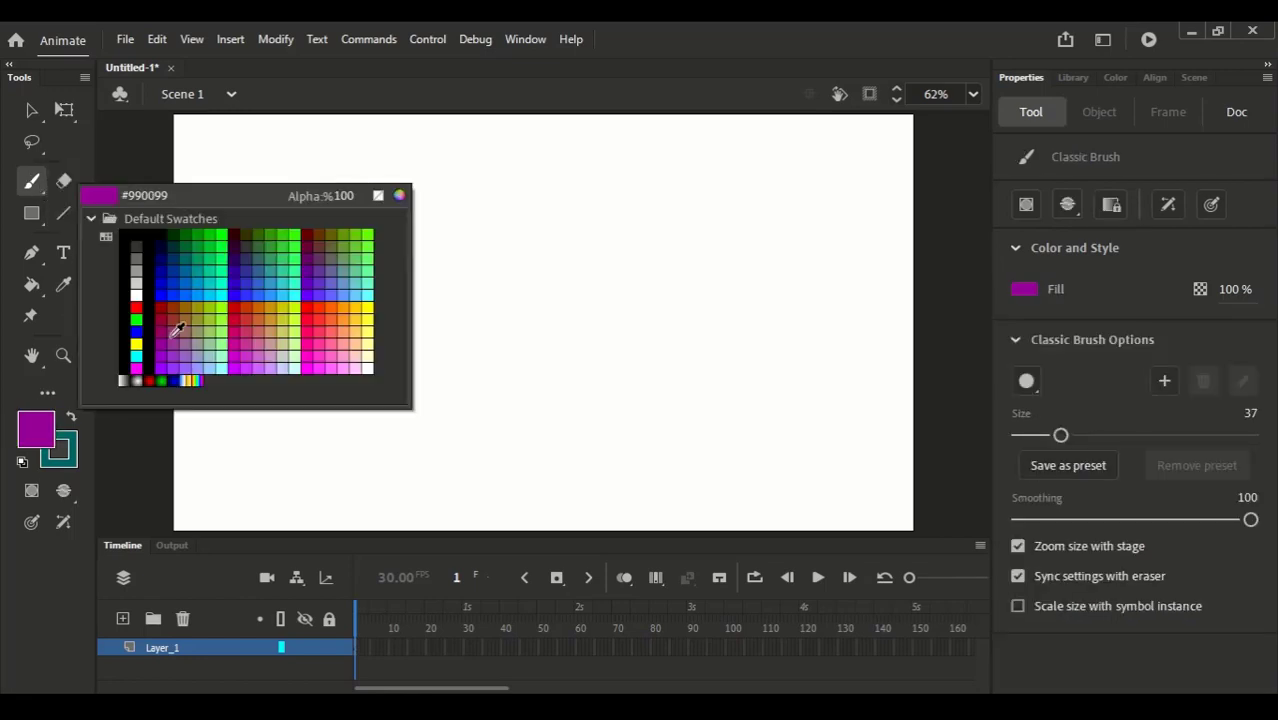
left_click(187, 294)
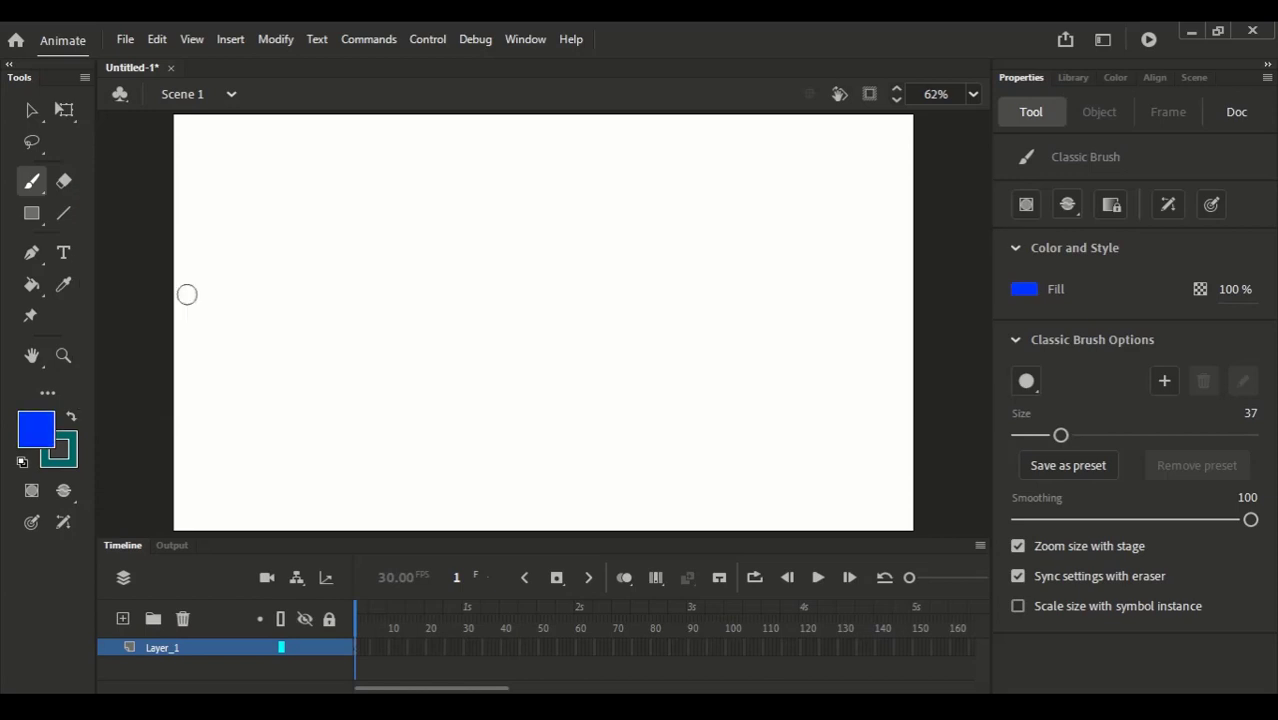
left_click(1019, 436)
left_click_drag(1019, 440, 1023, 436)
mouse_move(394, 354)
left_mouse_down()
mouse_move(428, 416)
mouse_move(436, 370)
mouse_move(463, 376)
mouse_move(481, 351)
left_mouse_up()
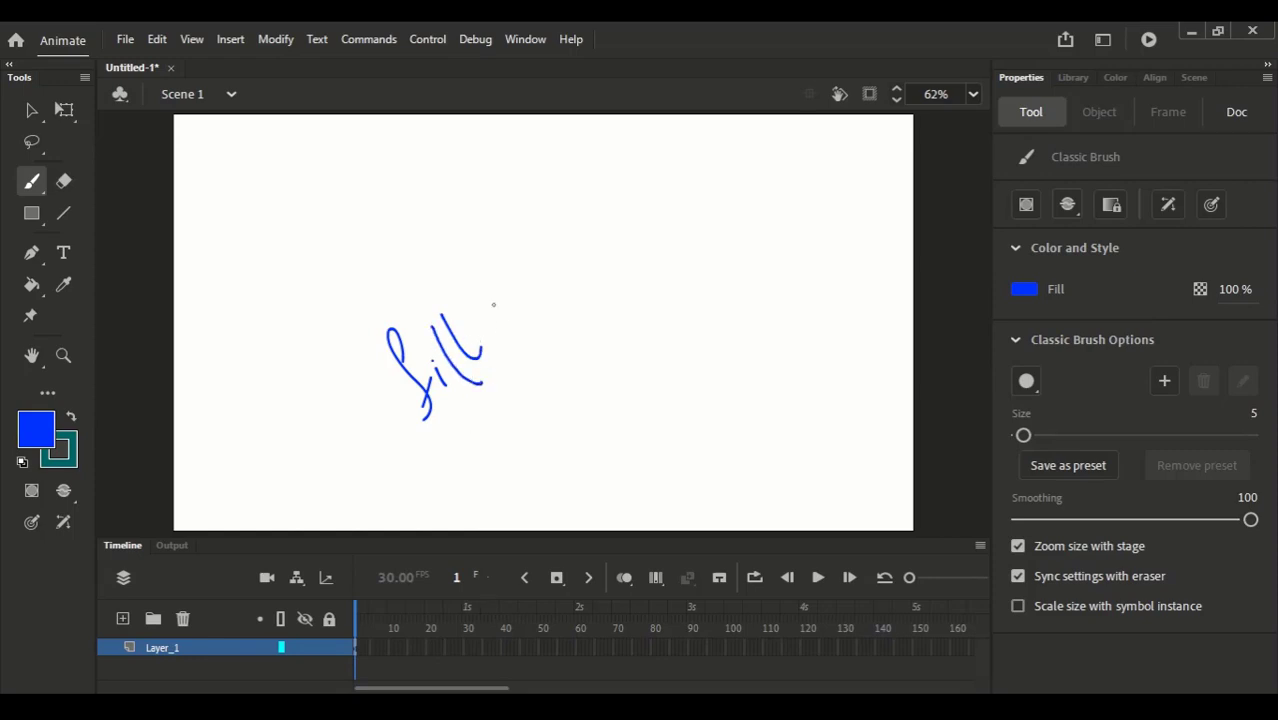
key("ctrl+z")
key("ctrl+z")
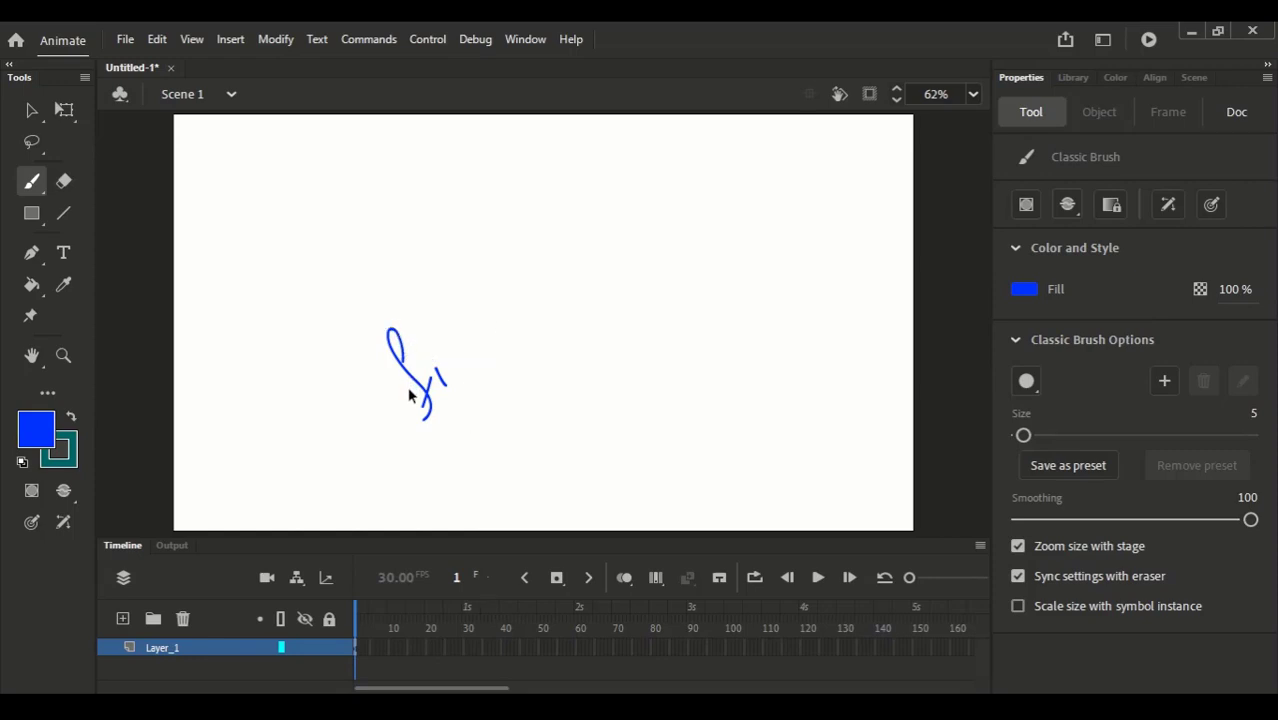
key("ctrl+z")
key("ctrl+z")
- Handwrite "Classic B. = fill" in blue, rising diagonally across the upper half of the stage
mouse_move(405, 368)
left_mouse_down()
mouse_move(400, 408)
mouse_move(414, 380)
left_mouse_up()
left_click_drag(400, 352, 406, 366)
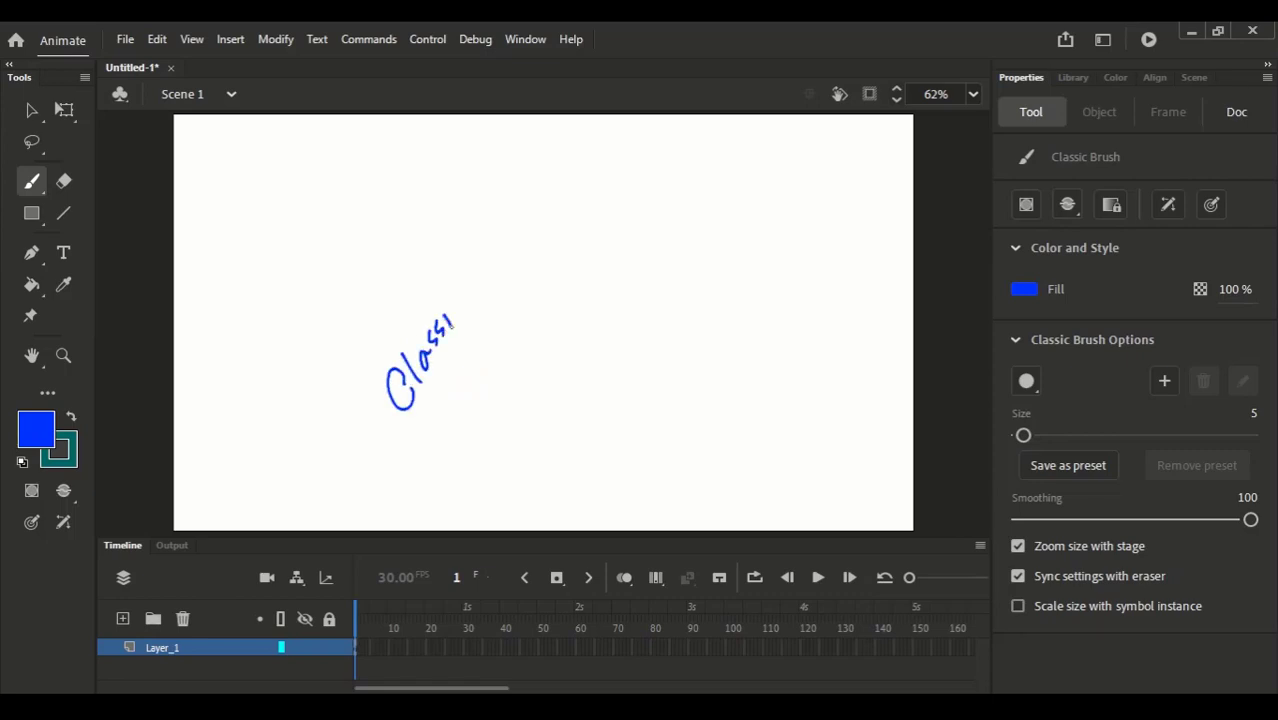
left_click_drag(466, 255, 474, 290)
left_click_drag(465, 254, 478, 288)
left_click(495, 256)
left_click_drag(514, 206, 581, 184)
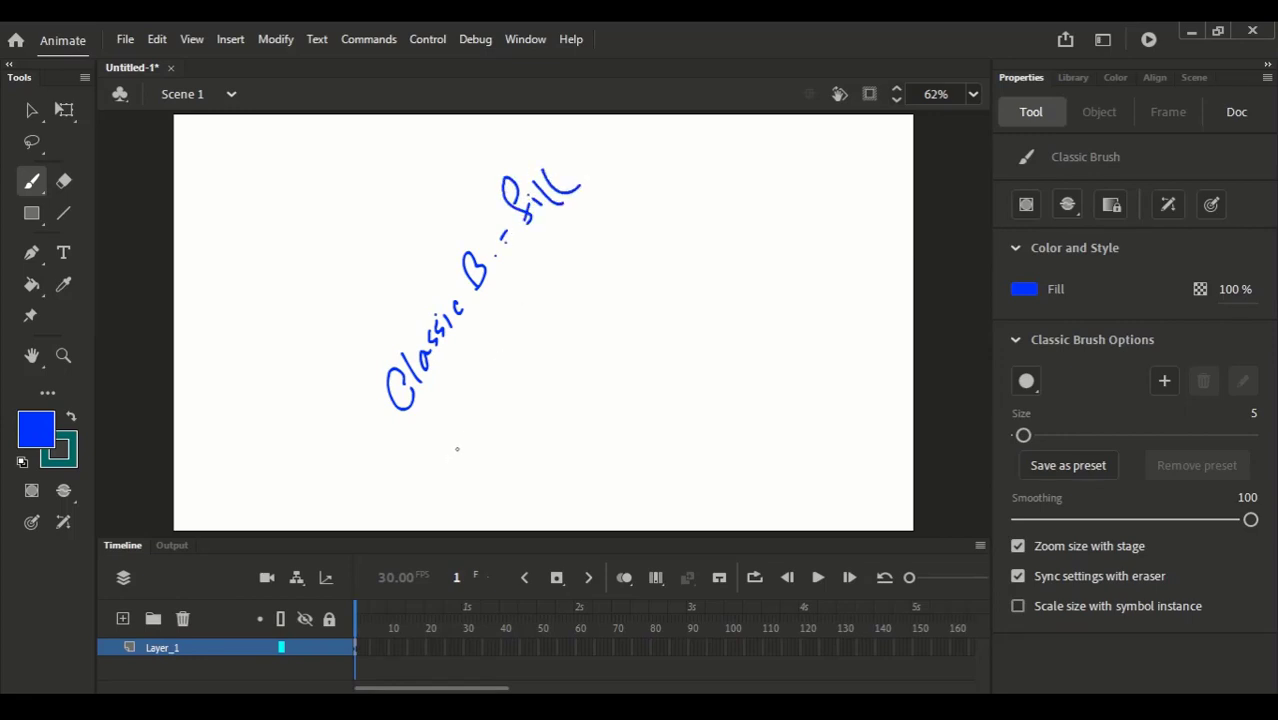
- Handwrite "Paint B = Stroke" diagonally below the first note and underline the word Stroke
left_click_drag(452, 438, 470, 468)
mouse_move(478, 438)
left_mouse_down()
mouse_move(514, 406)
mouse_move(508, 420)
left_mouse_up()
mouse_move(498, 400)
left_mouse_down()
mouse_move(540, 352)
mouse_move(550, 360)
left_mouse_up()
left_click_drag(558, 340, 593, 318)
left_click_drag(627, 259, 616, 316)
mouse_move(645, 262)
left_mouse_down()
mouse_move(668, 214)
mouse_move(698, 232)
mouse_move(752, 198)
mouse_move(632, 326)
left_mouse_up()
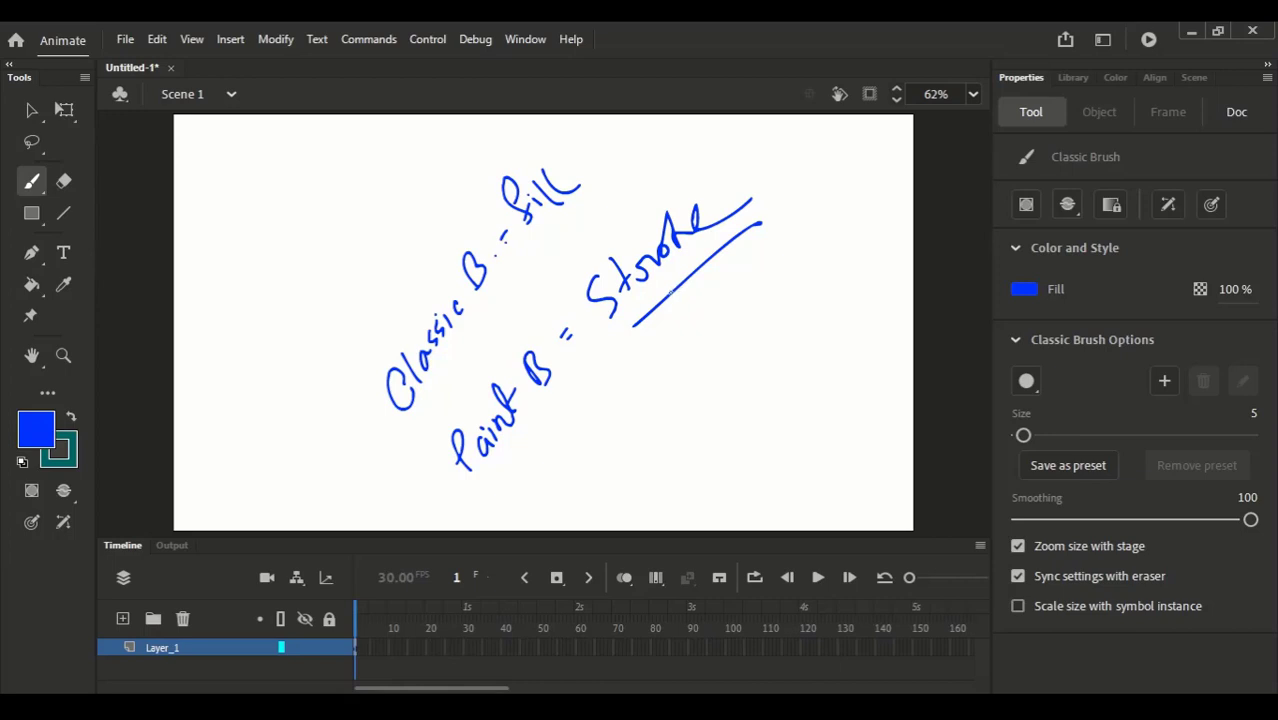
- Select all the blue handwriting on the stage and delete it
left_click(31, 110)
mouse_move(317, 140)
left_mouse_down()
mouse_move(761, 502)
mouse_move(777, 494)
left_mouse_up()
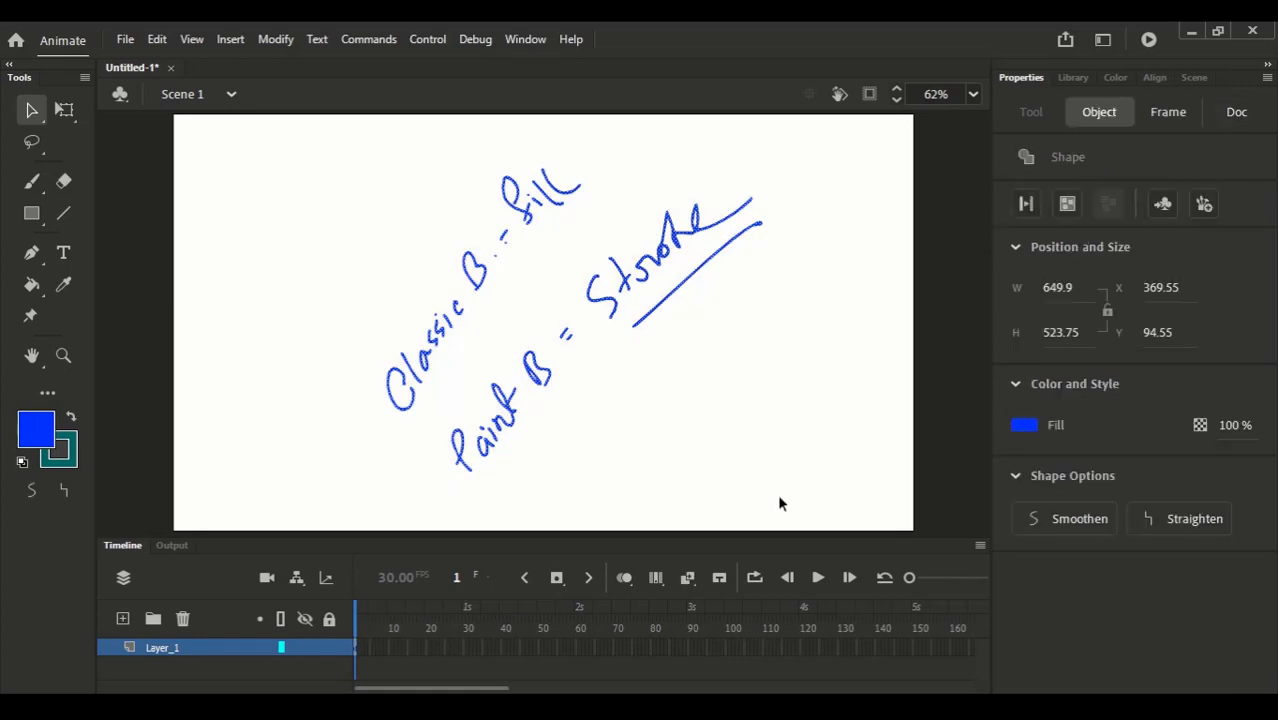
key("Delete")
- Draw a straight, slightly sloping teal line with the Line tool and a wavy Paint Brush stroke above it
left_click(63, 214)
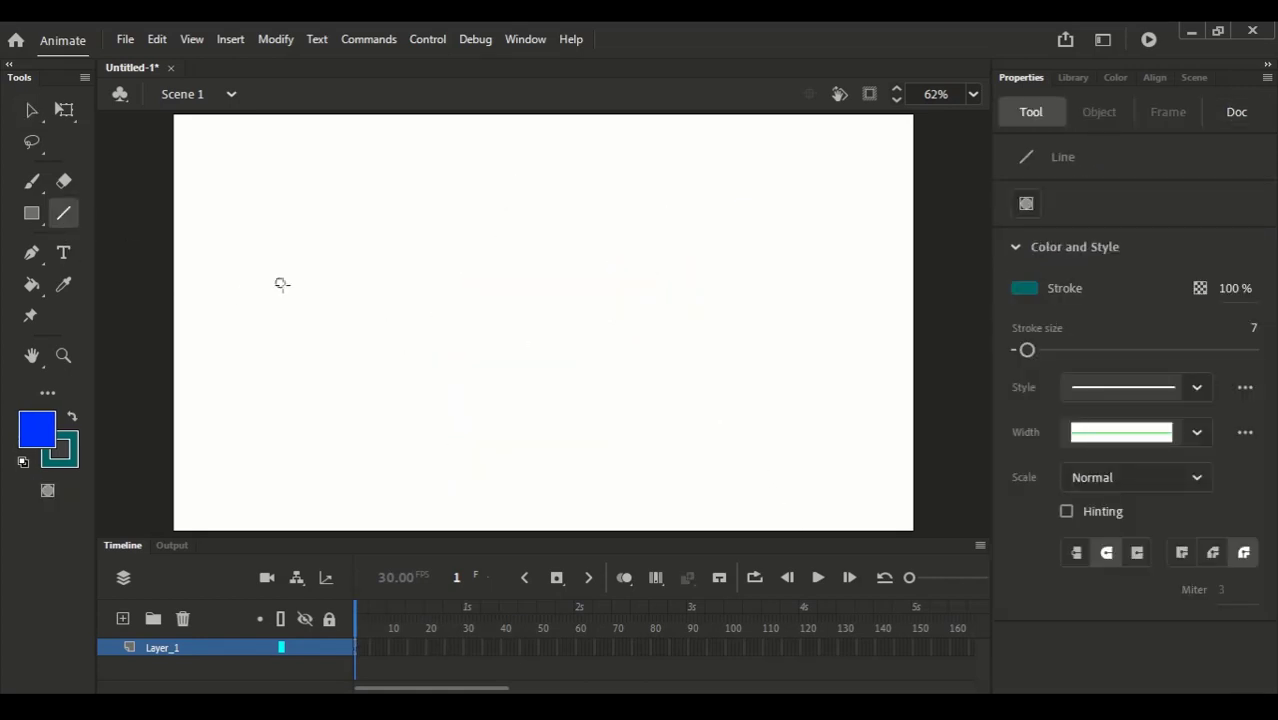
left_click_drag(277, 283, 557, 308)
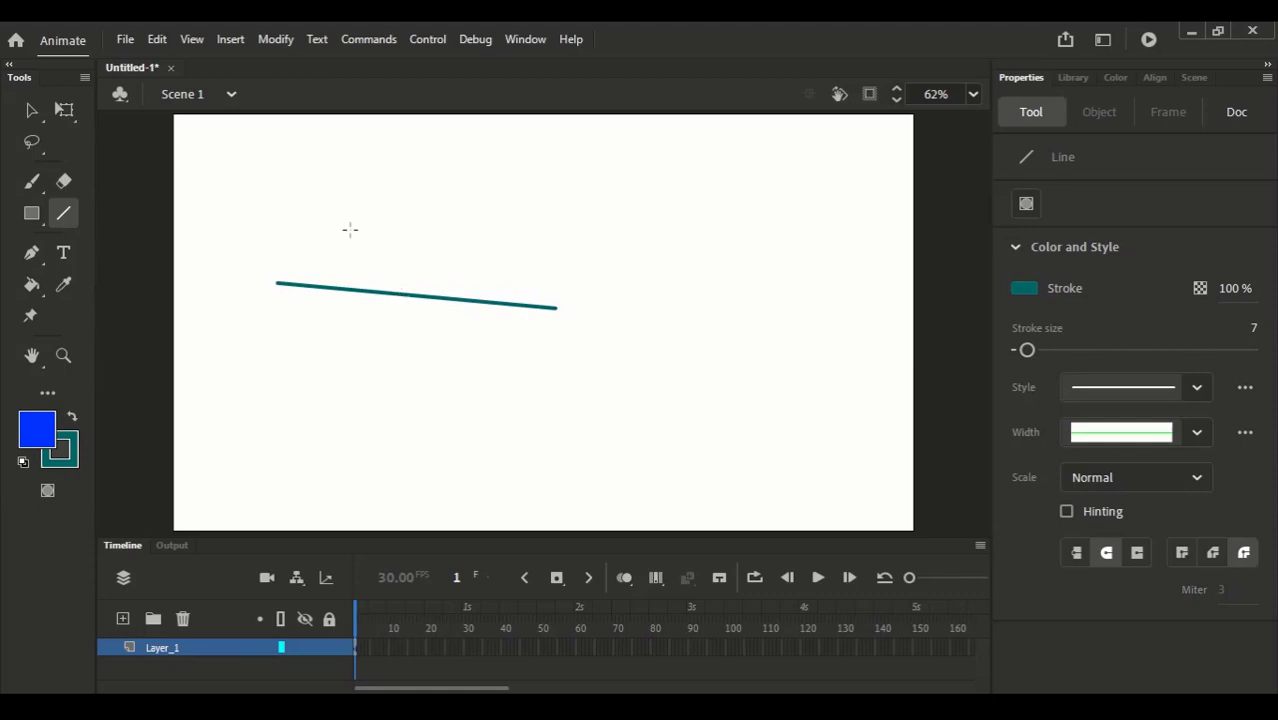
left_click(34, 184)
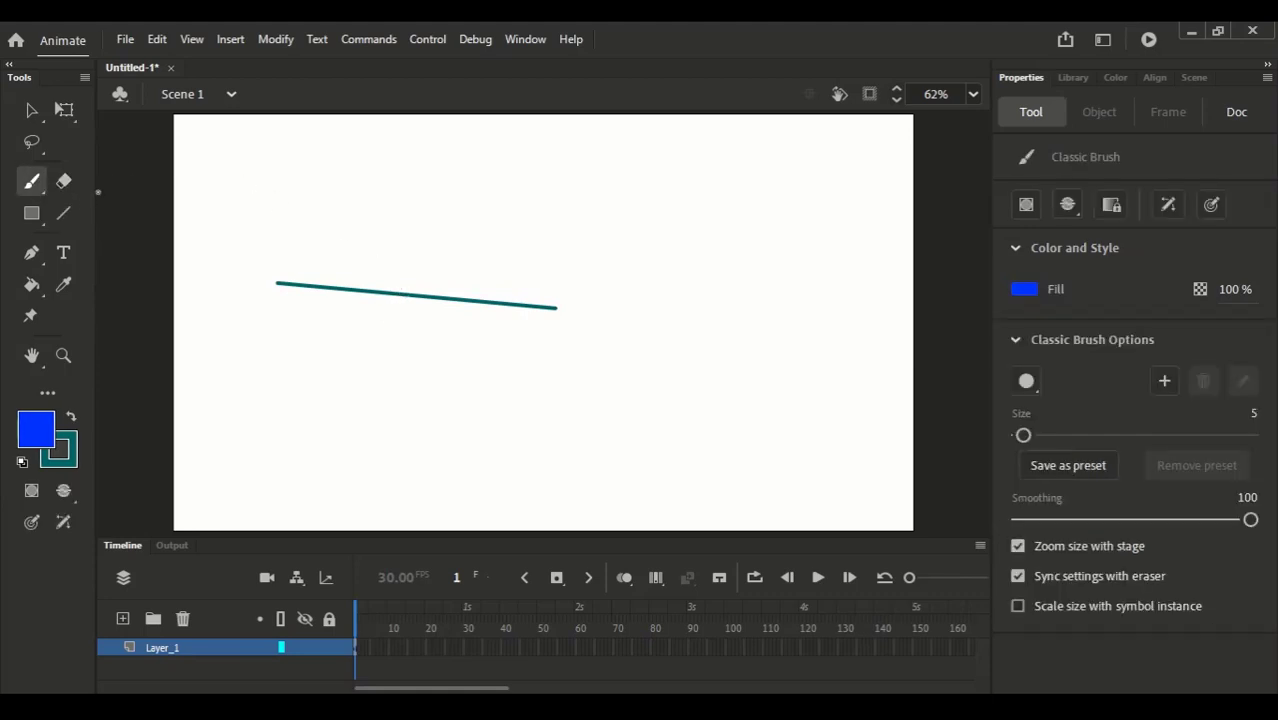
left_click_drag(34, 184, 95, 208)
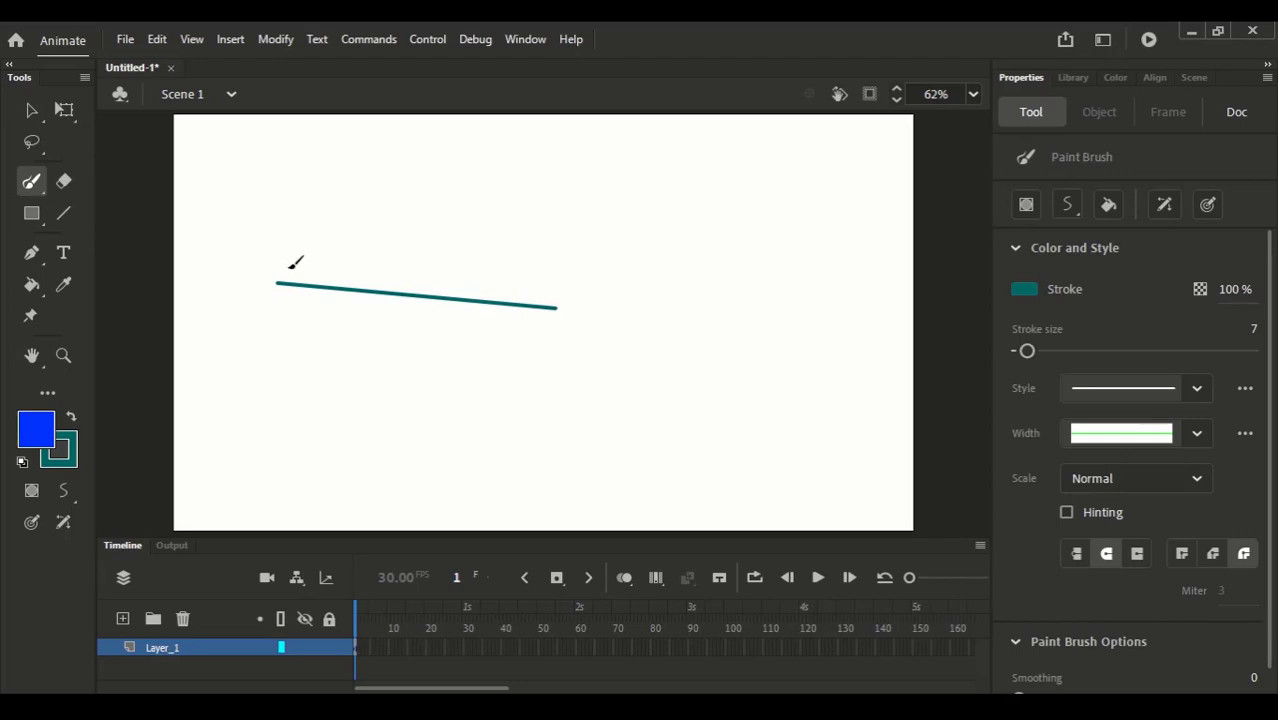
mouse_move(299, 252)
left_mouse_down()
mouse_move(349, 221)
mouse_move(372, 261)
mouse_move(382, 221)
mouse_move(410, 205)
mouse_move(423, 251)
mouse_move(447, 245)
mouse_move(450, 219)
mouse_move(477, 264)
left_mouse_up()
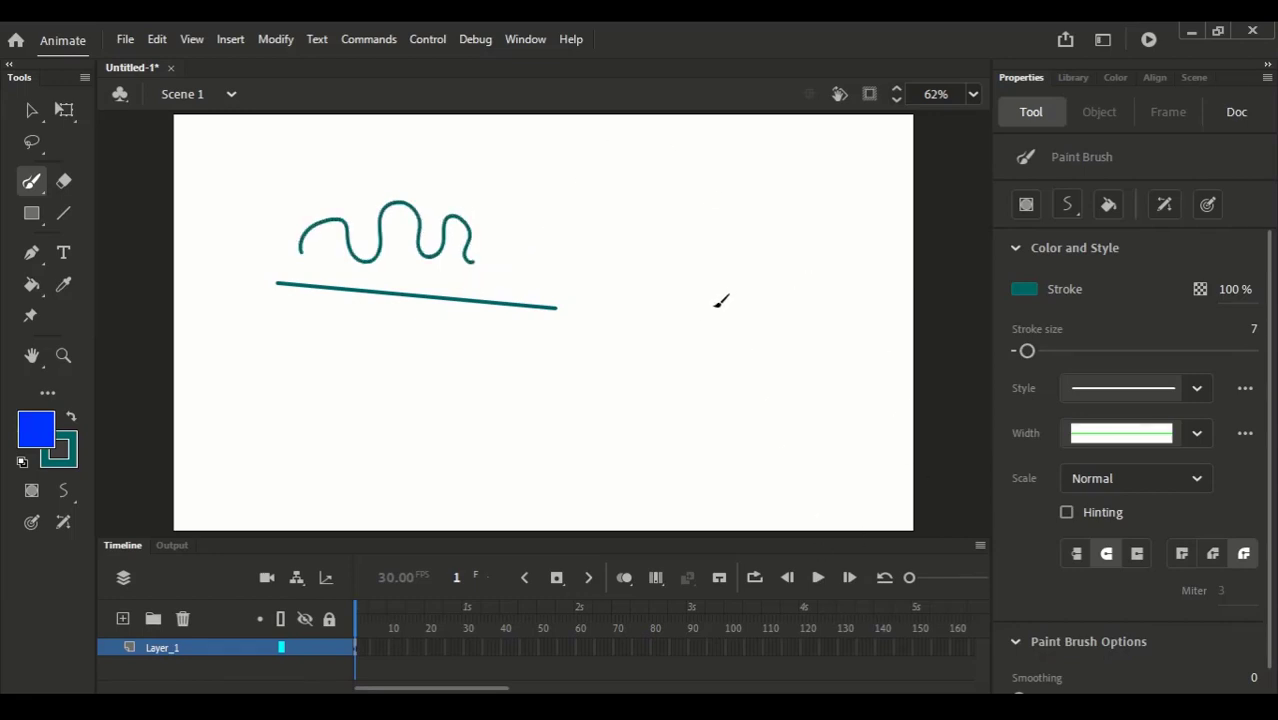
- Select the whole wavy stroke with the Selection tool and set its stroke size to 23
left_click(30, 111)
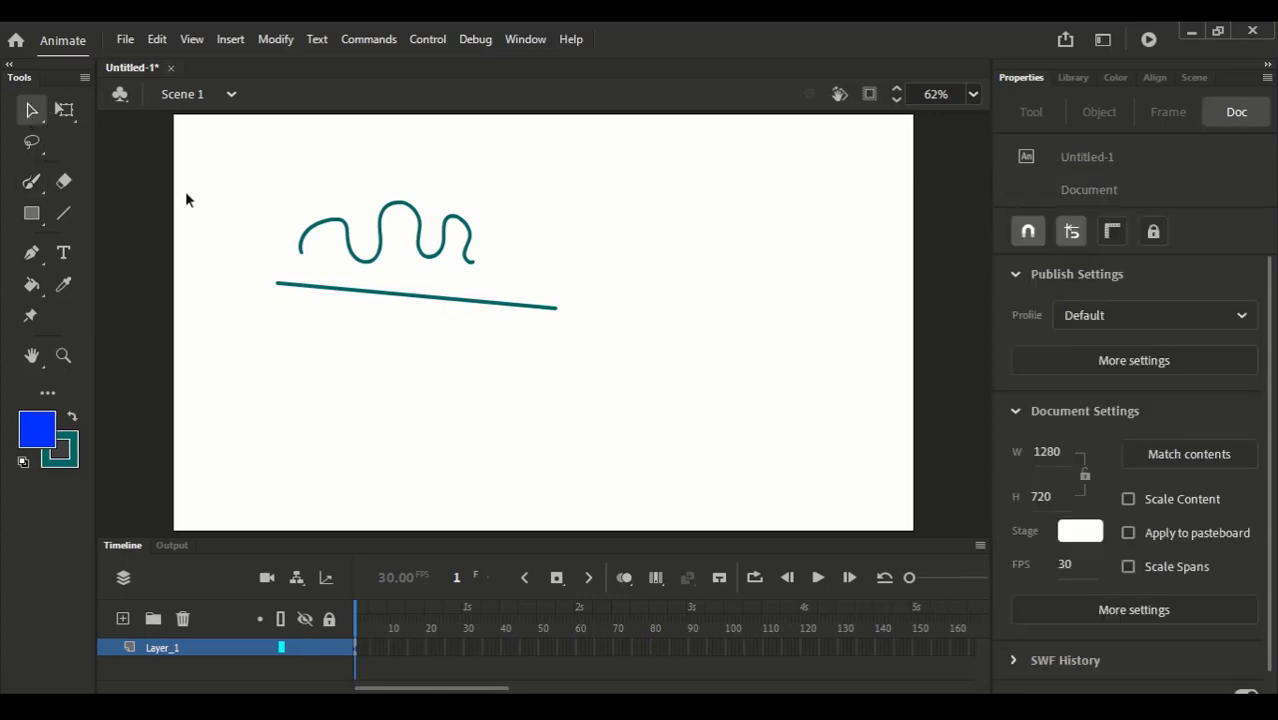
left_click(421, 247)
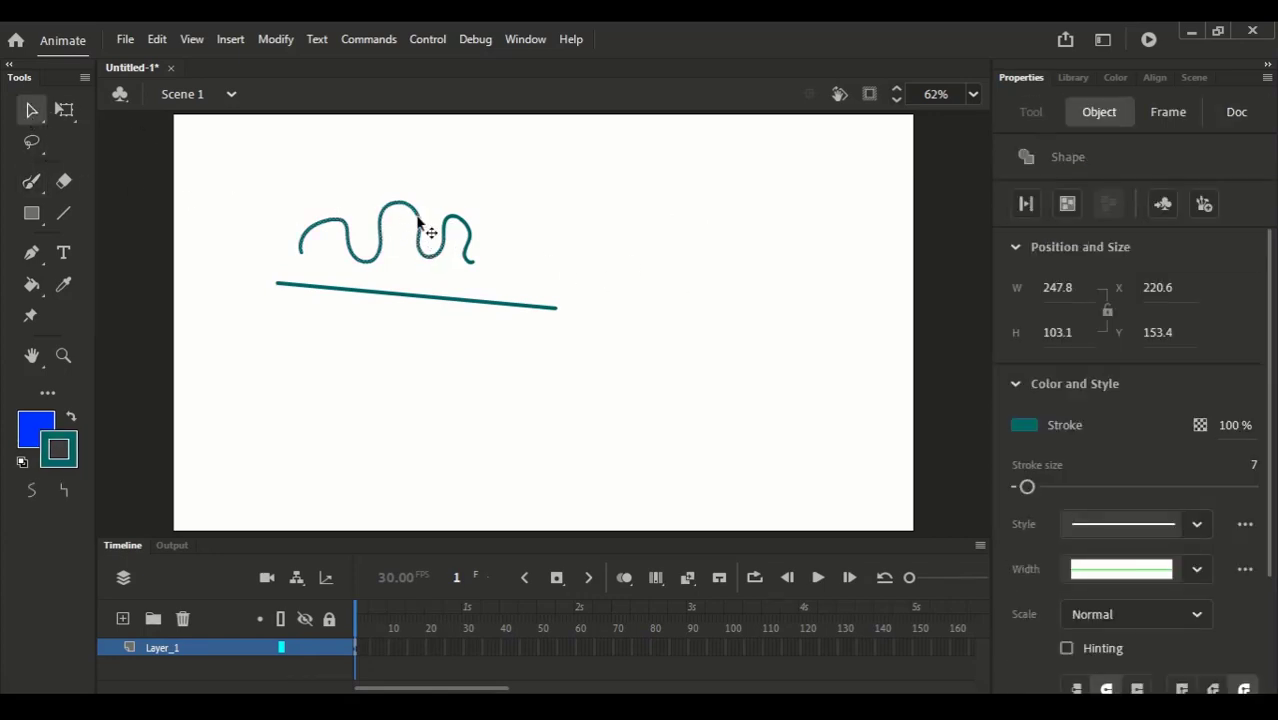
left_click(441, 247)
left_click(433, 244)
left_click_drag(335, 175, 448, 297)
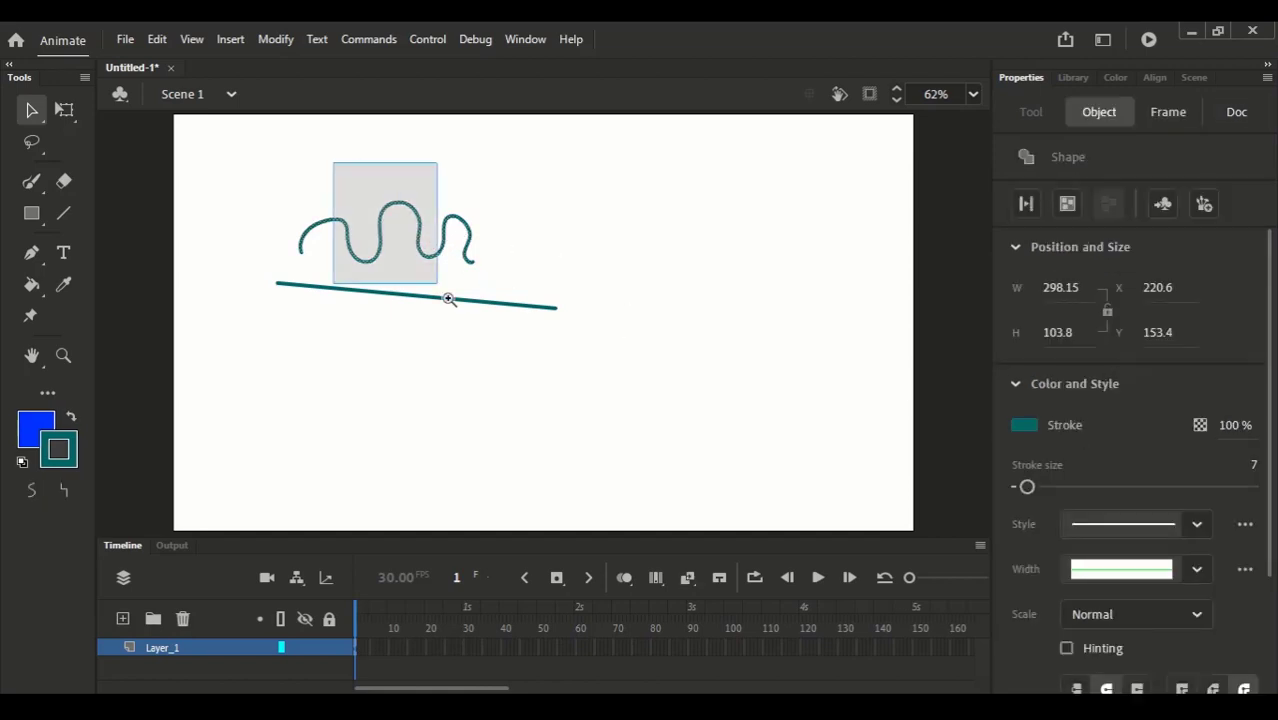
mouse_move(1029, 490)
left_mouse_down()
mouse_move(1098, 489)
mouse_move(1041, 494)
left_mouse_up()
- Try Width Profiles 1, 2 and 4 on the wavy stroke and restore its width to Uniform
left_click(1087, 570)
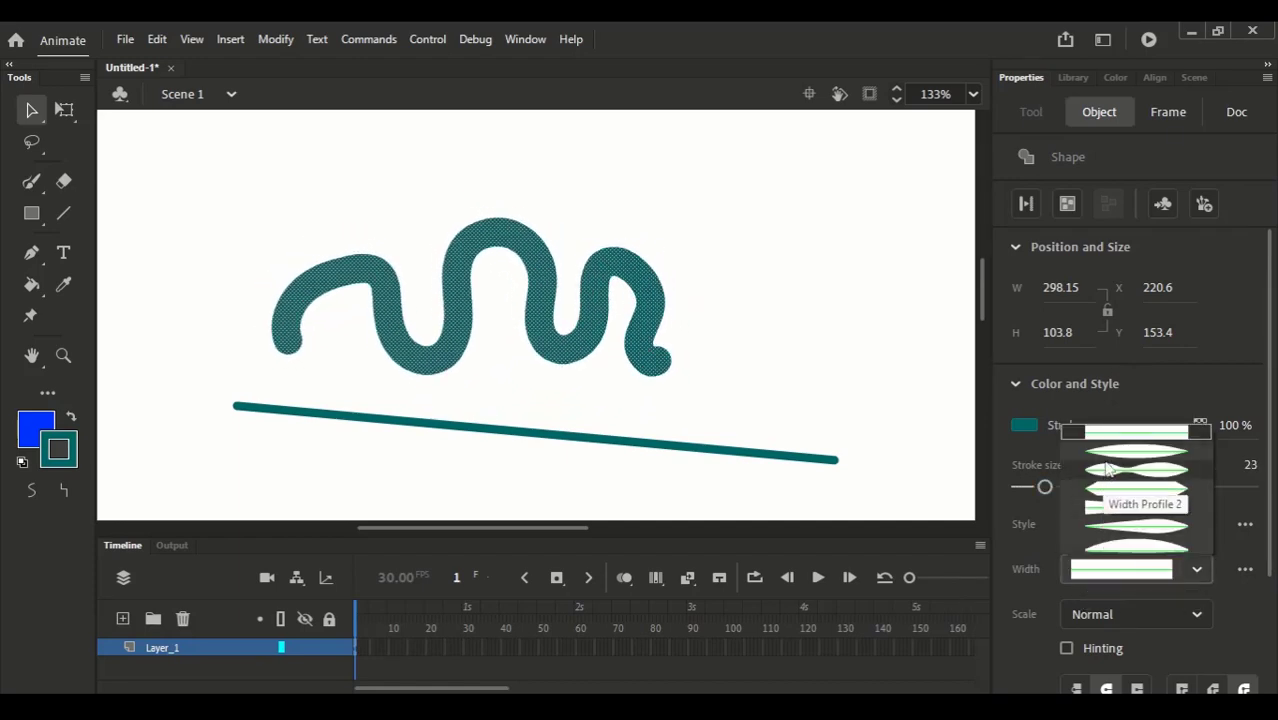
left_click(1100, 452)
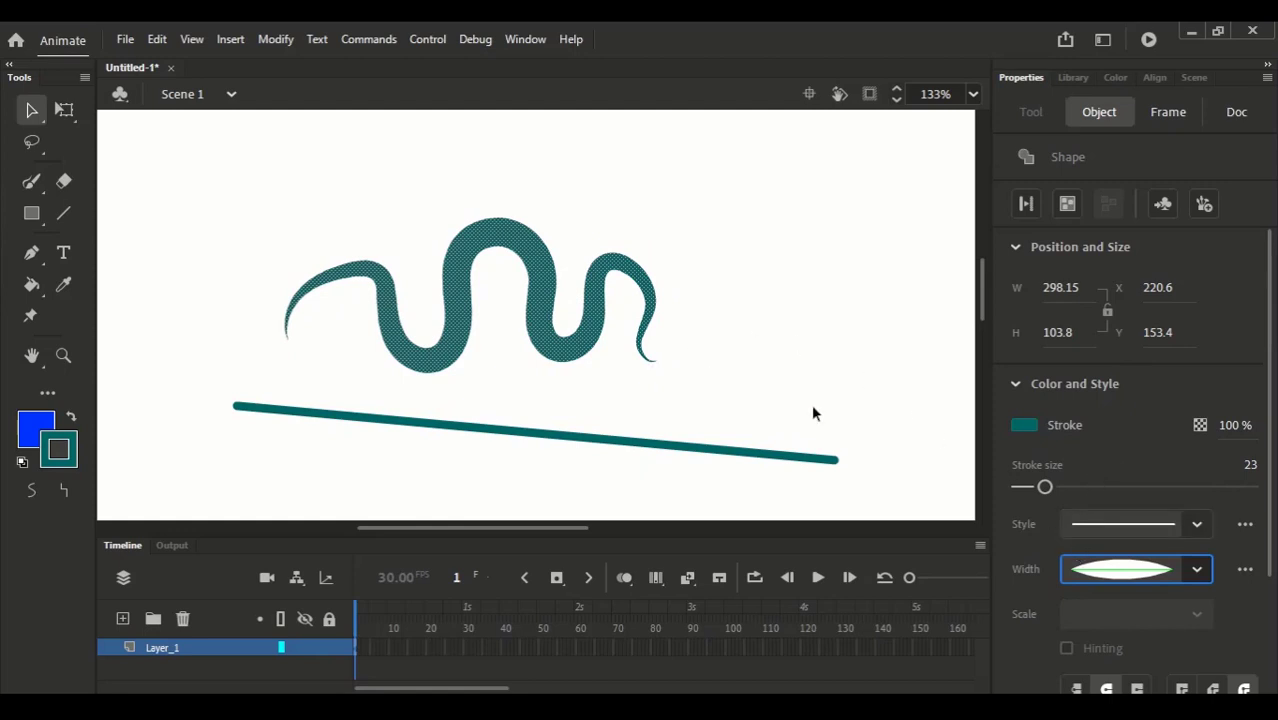
left_click(1083, 572)
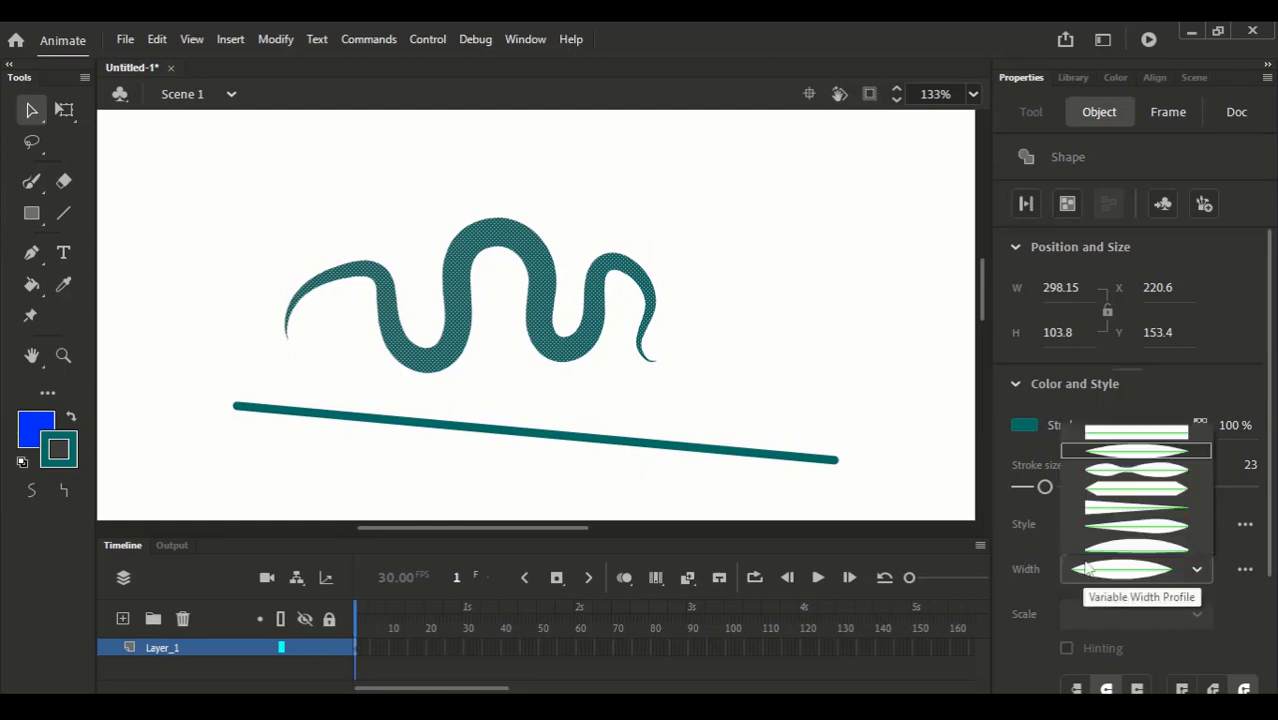
left_click(1103, 505)
left_click(1101, 567)
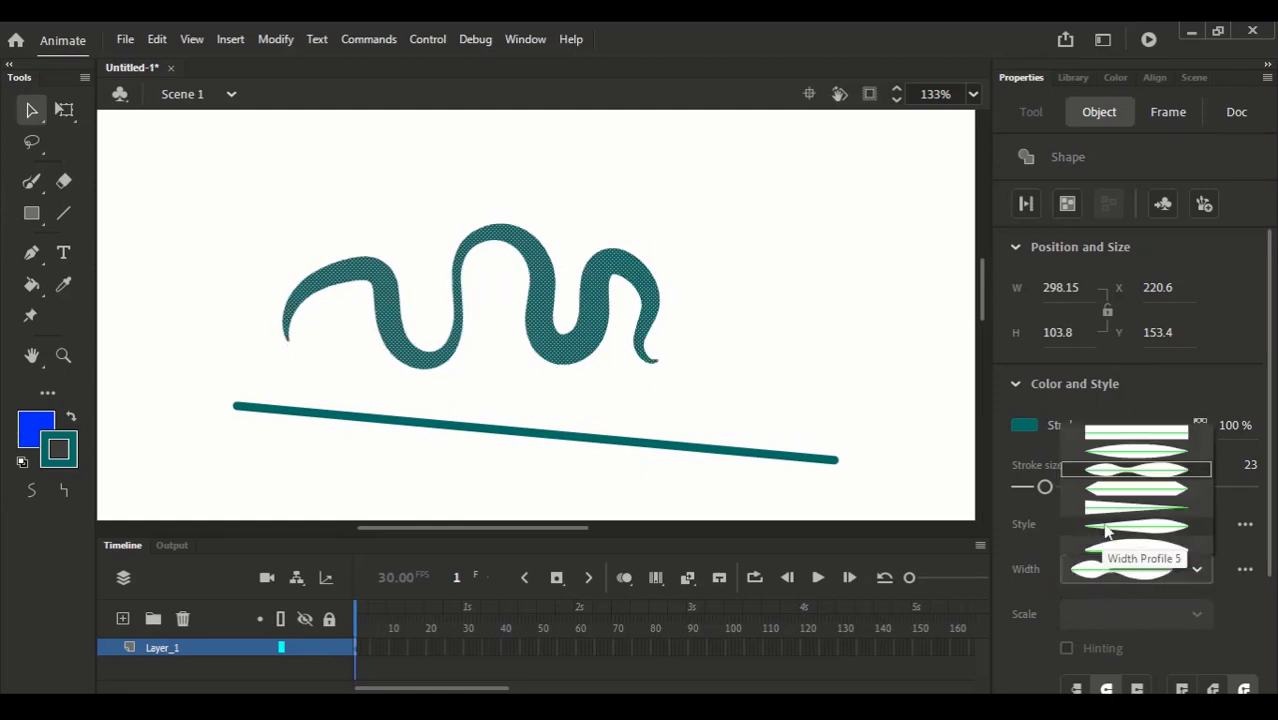
left_click(1107, 550)
left_click(1100, 572)
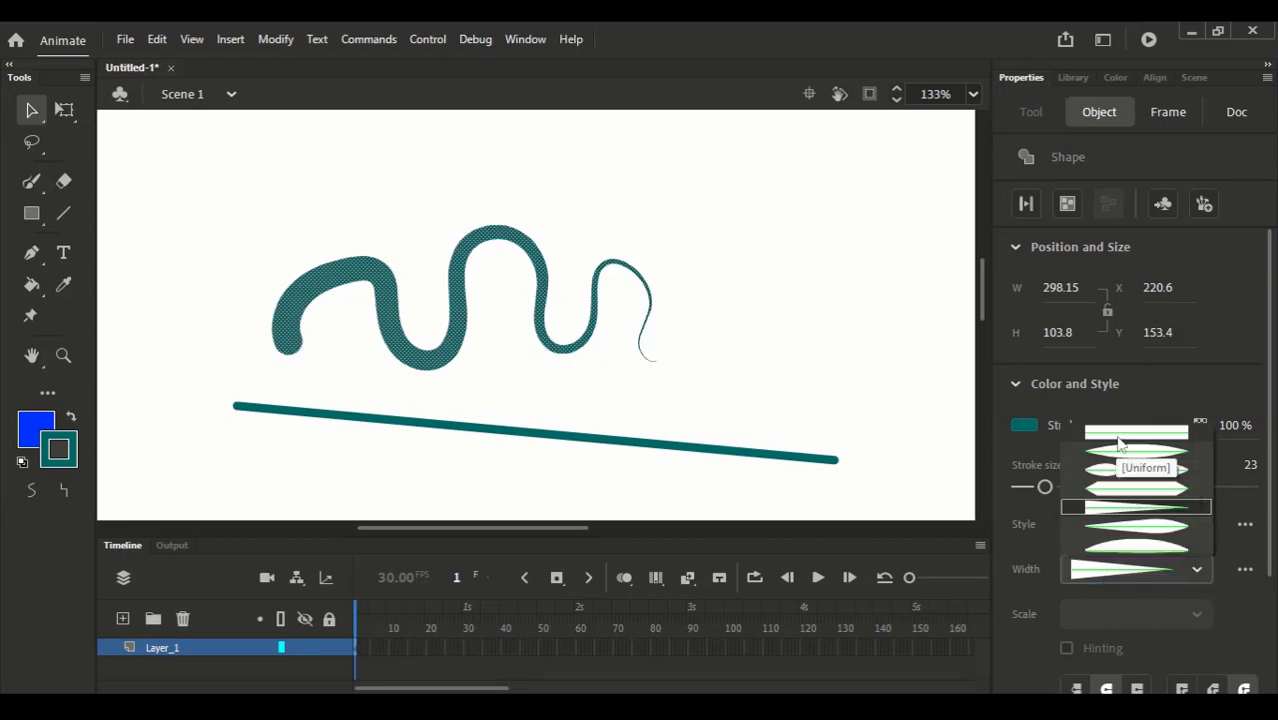
left_click(1118, 441)
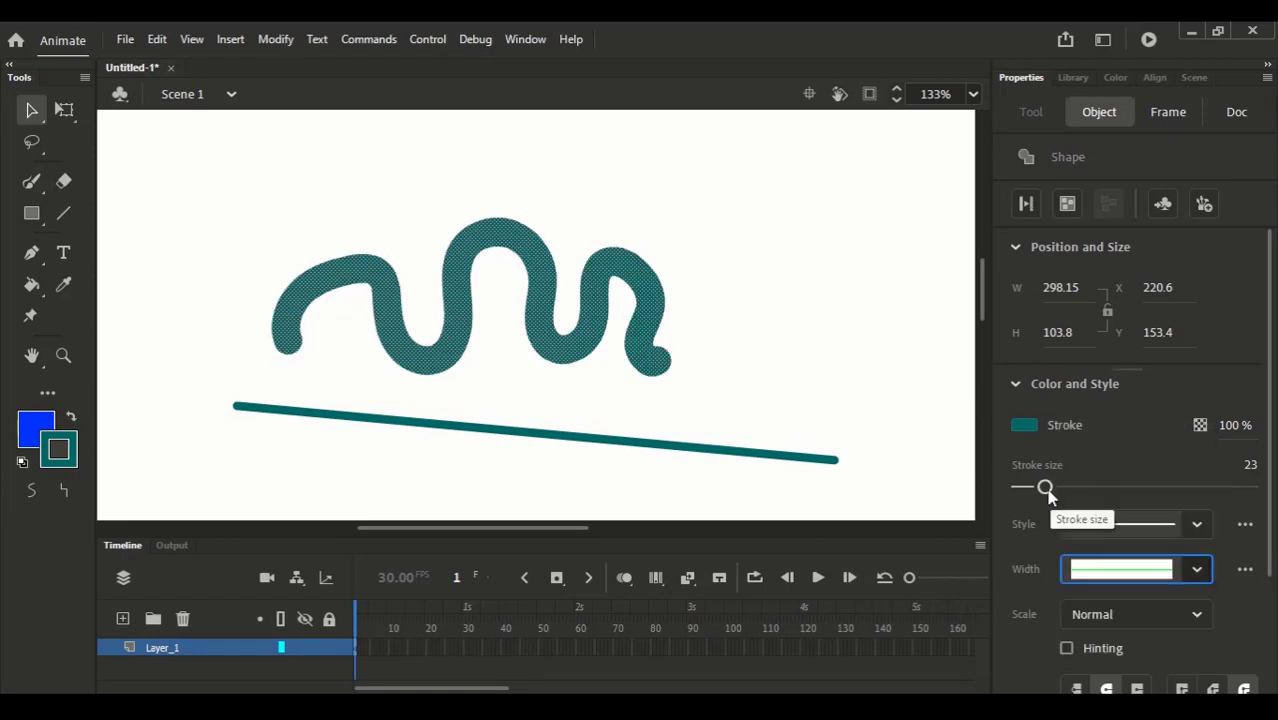
- Try the hairline, dashed, hatched and dotted stroke styles on the wavy stroke
left_click(1101, 530)
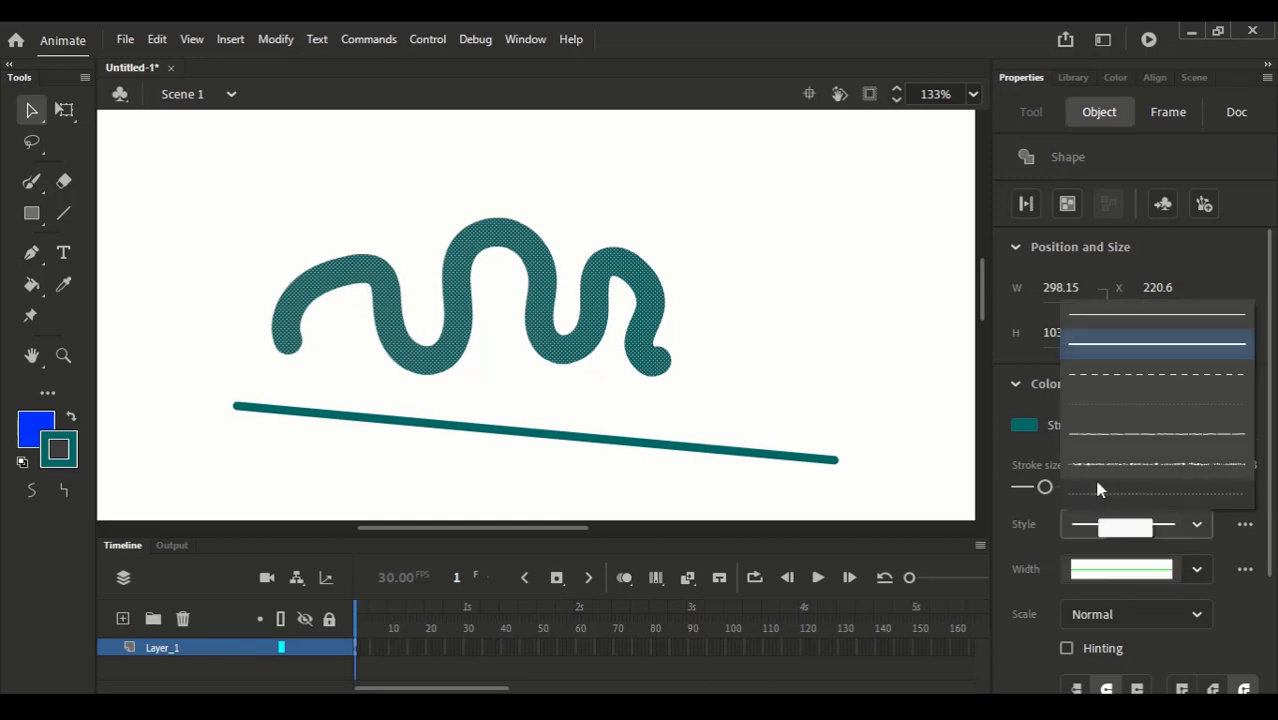
left_click(1128, 322)
left_click(1095, 523)
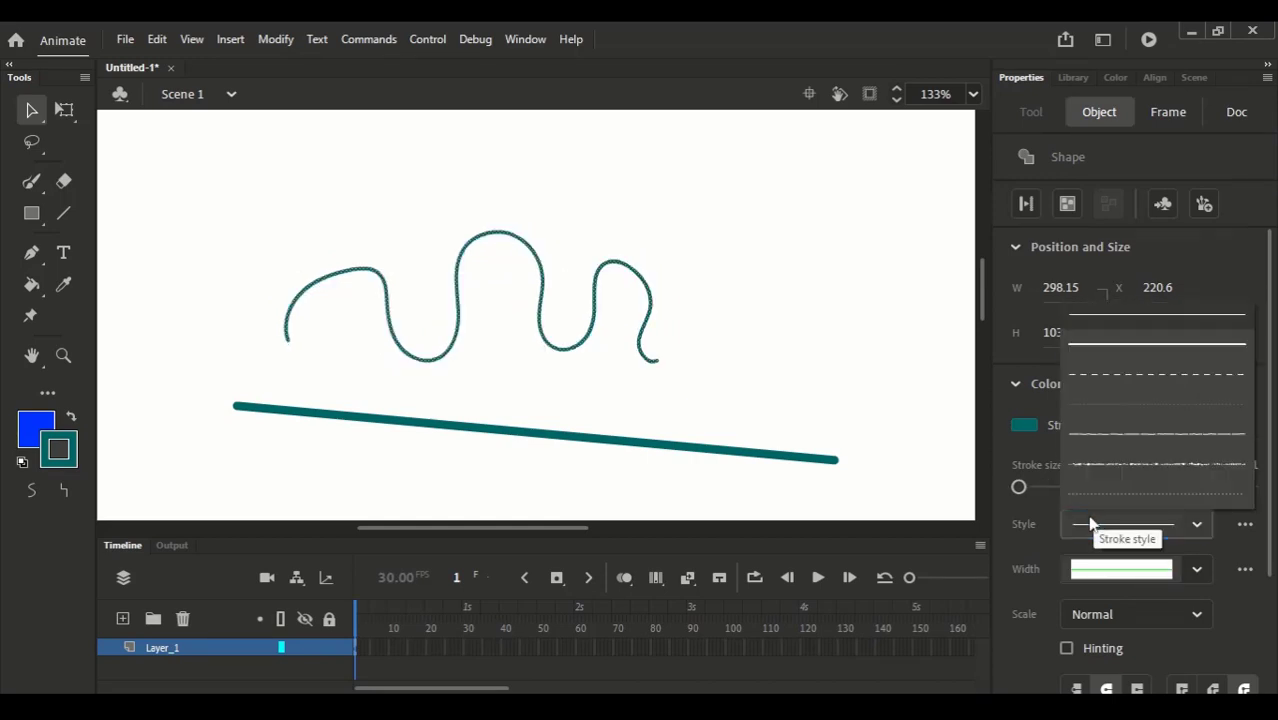
left_click(1118, 378)
left_click(1098, 514)
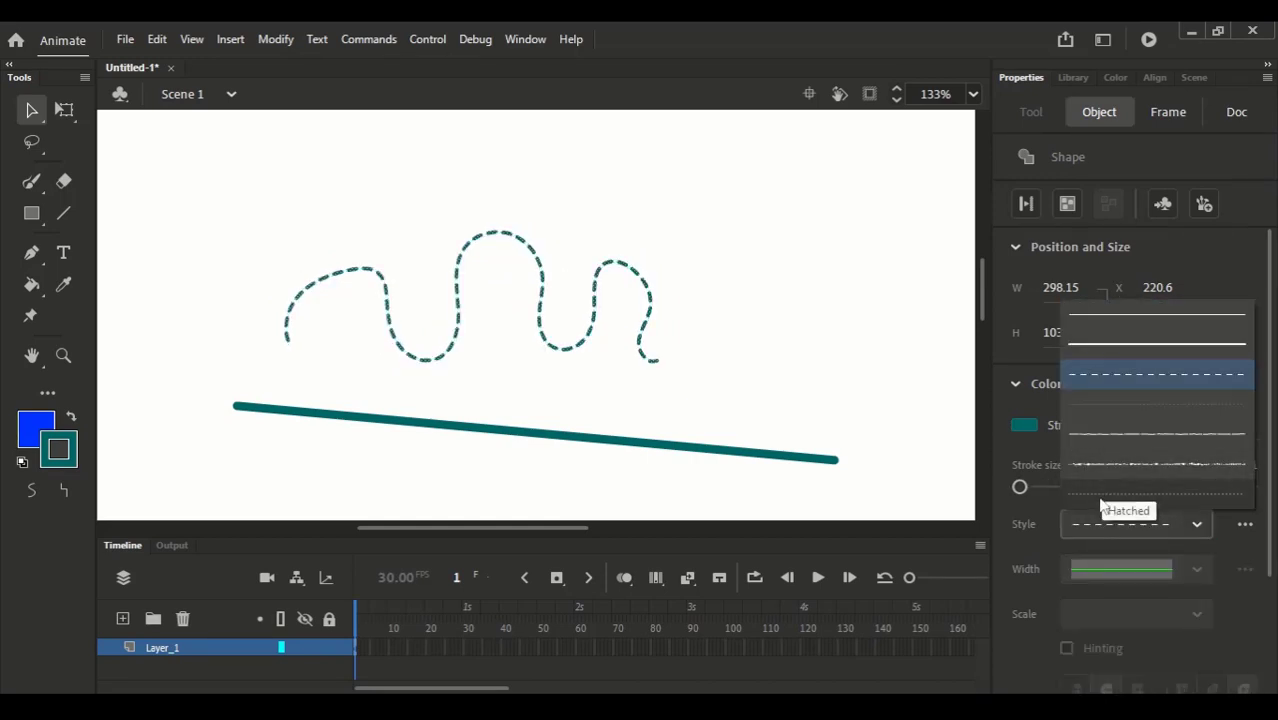
left_click(1101, 505)
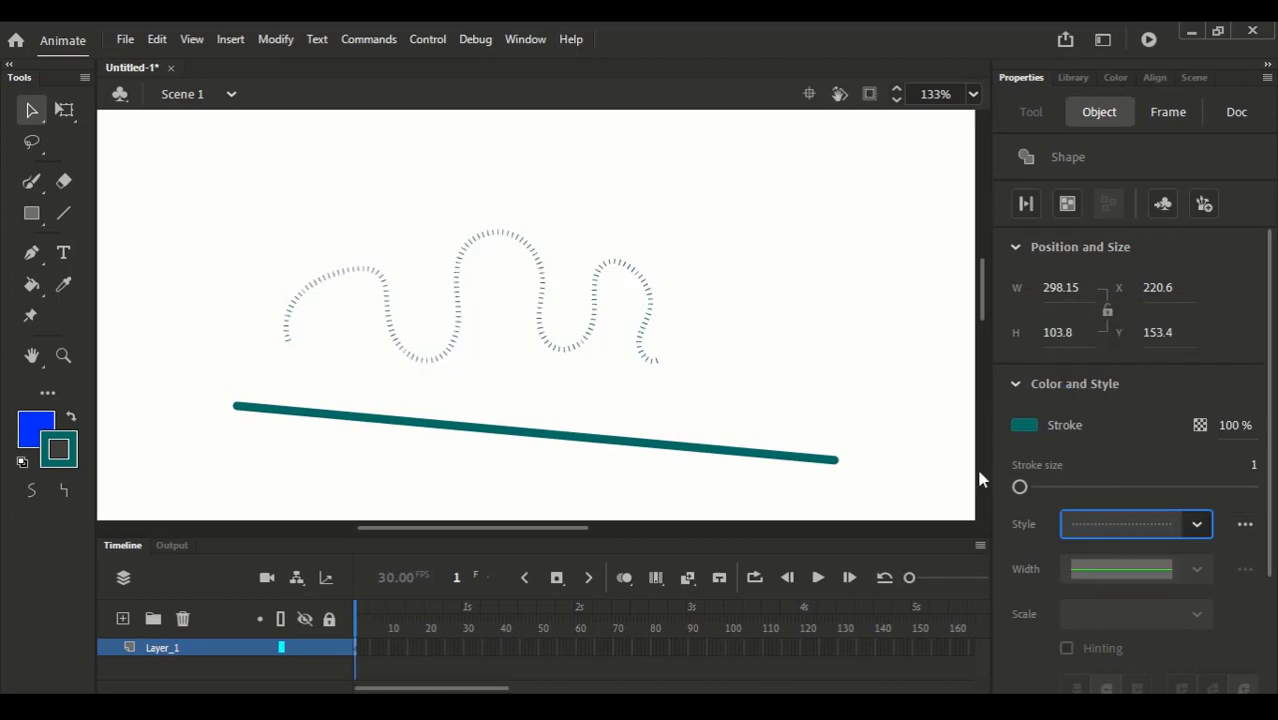
left_click(1083, 524)
left_click(1110, 408)
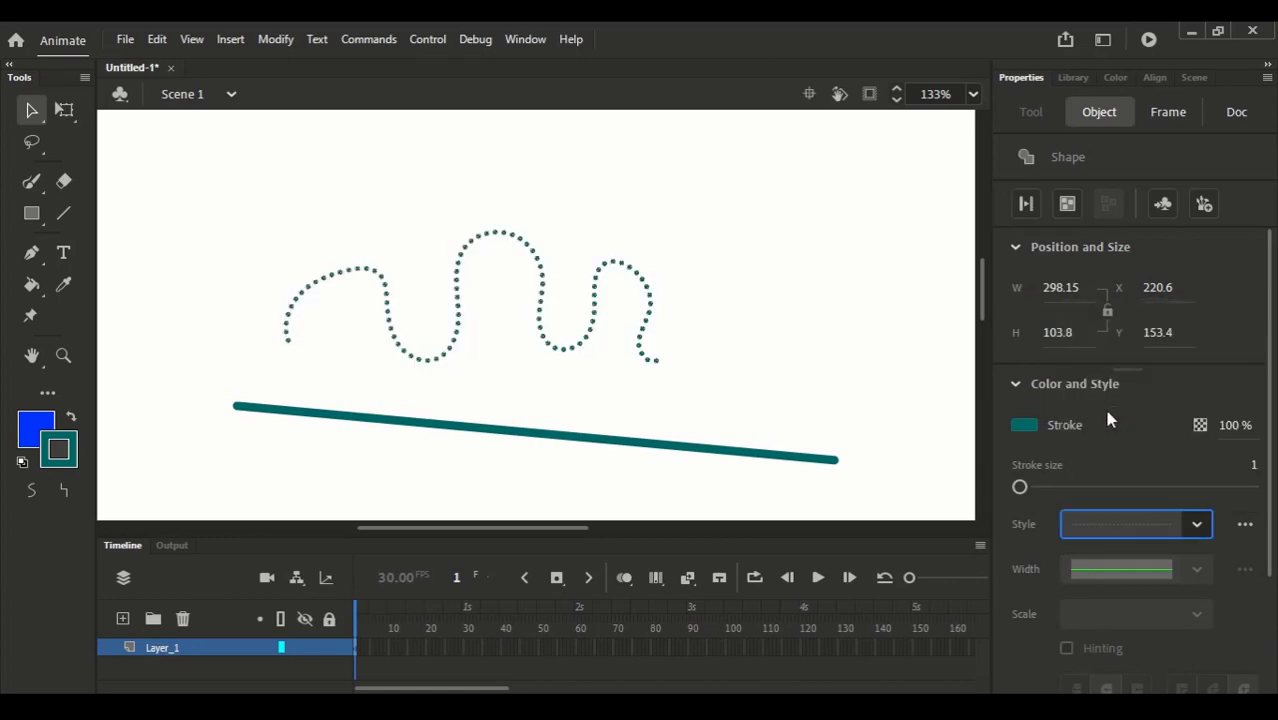
- Return the wavy stroke to the solid style and increase its stroke size
left_click(1078, 521)
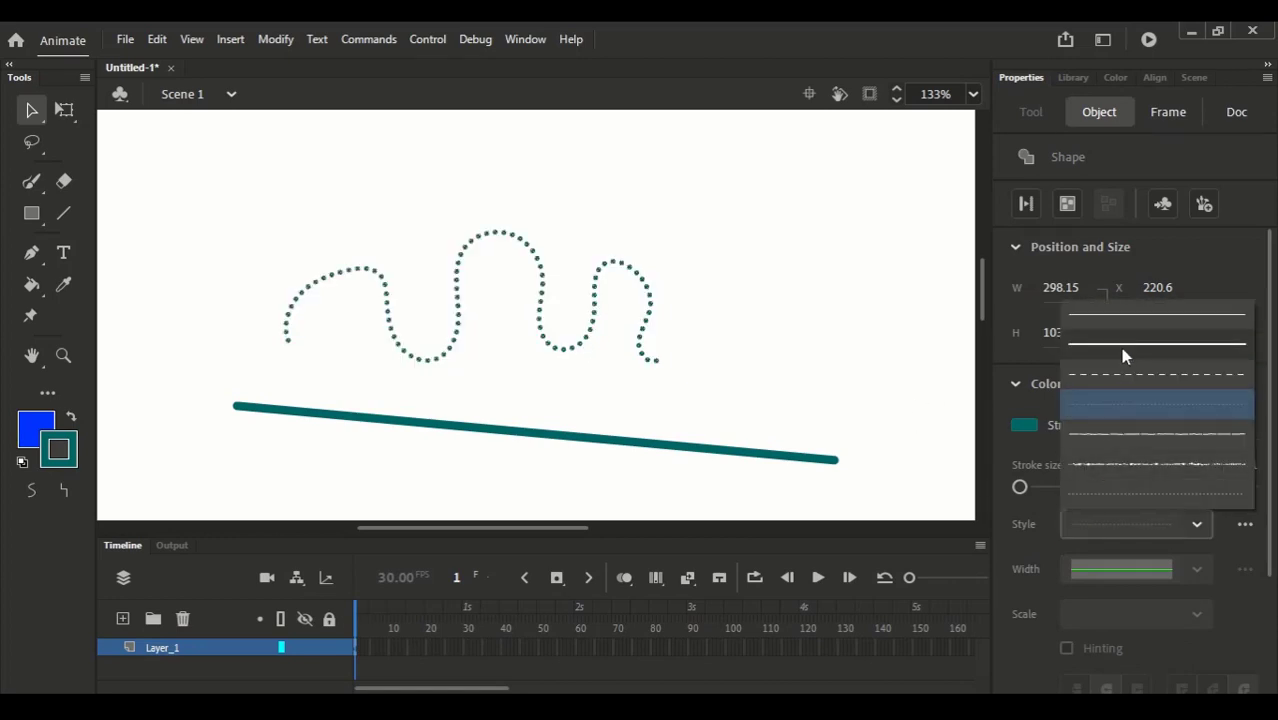
left_click(1126, 332)
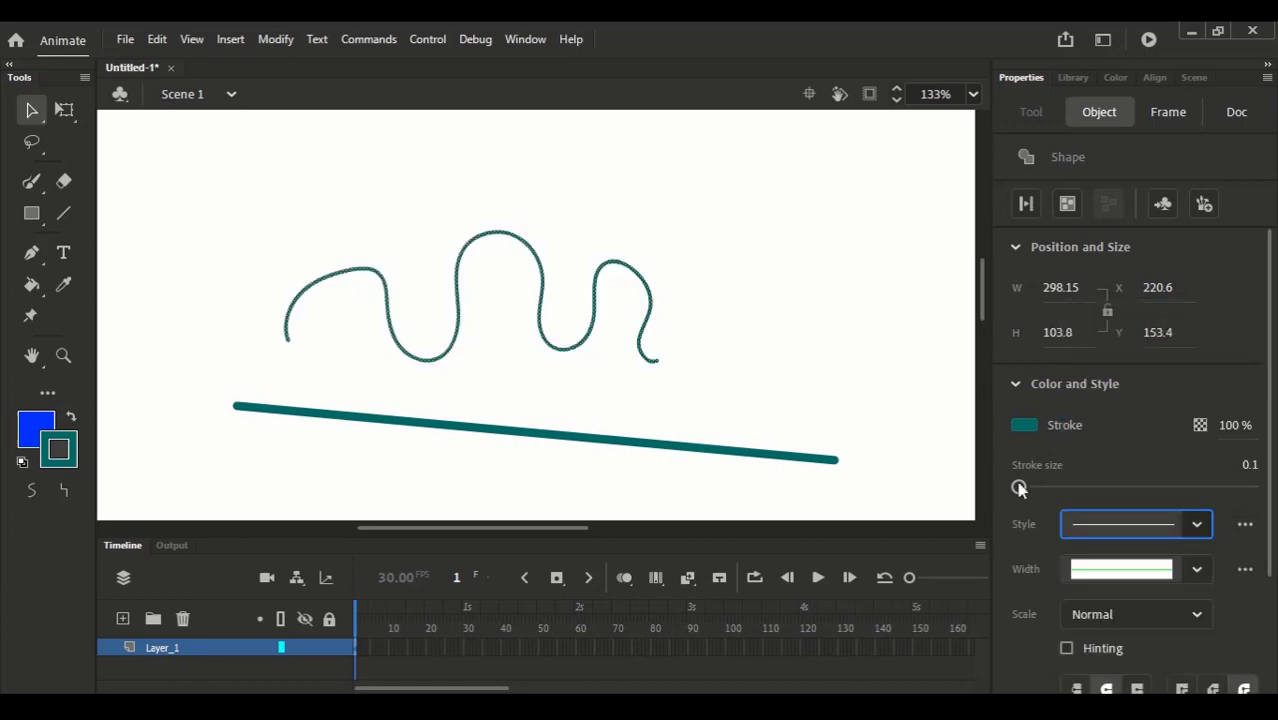
left_click(1105, 524)
left_click(1118, 354)
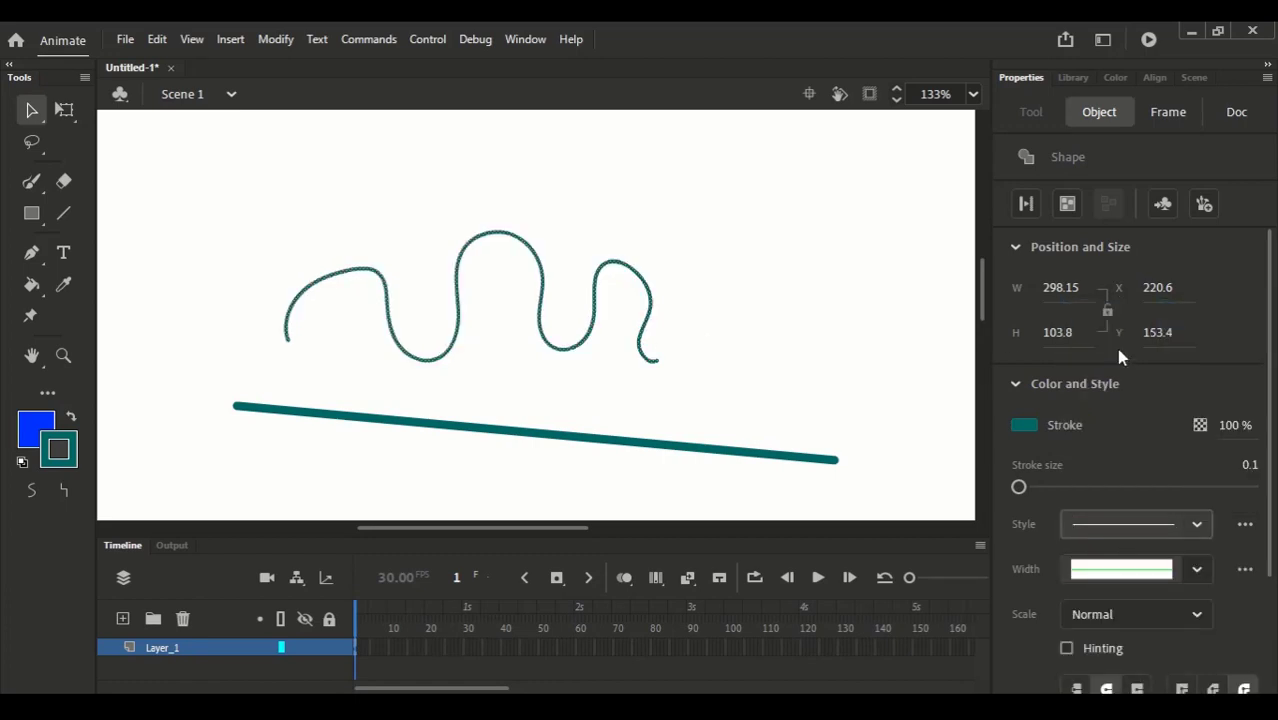
left_click(1099, 524)
left_click(1124, 374)
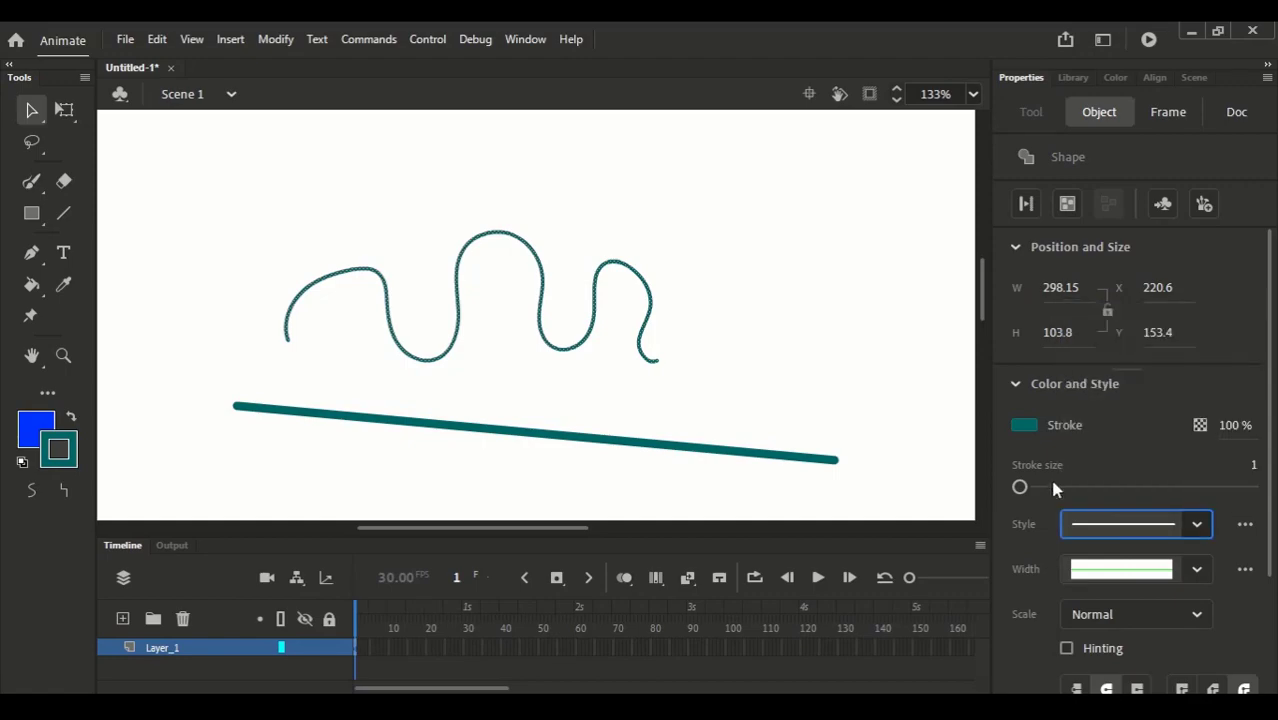
left_click(1045, 487)
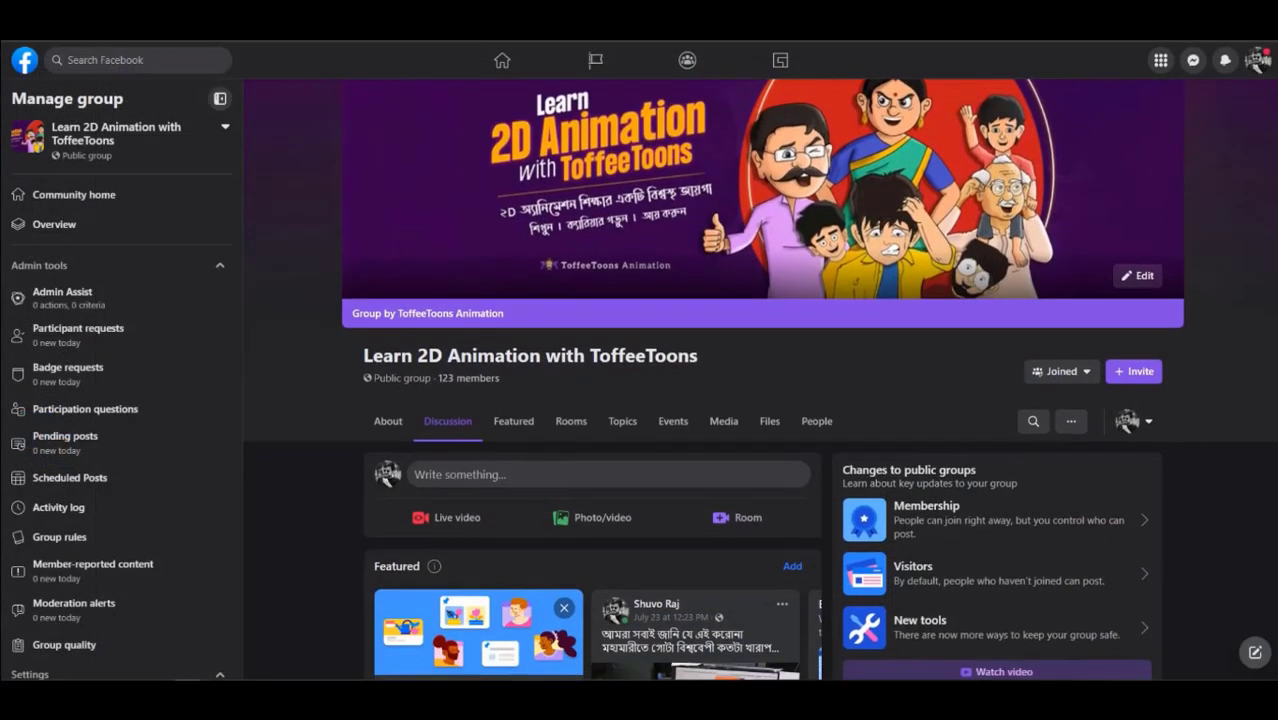
scroll(760, 380, "down", 5)
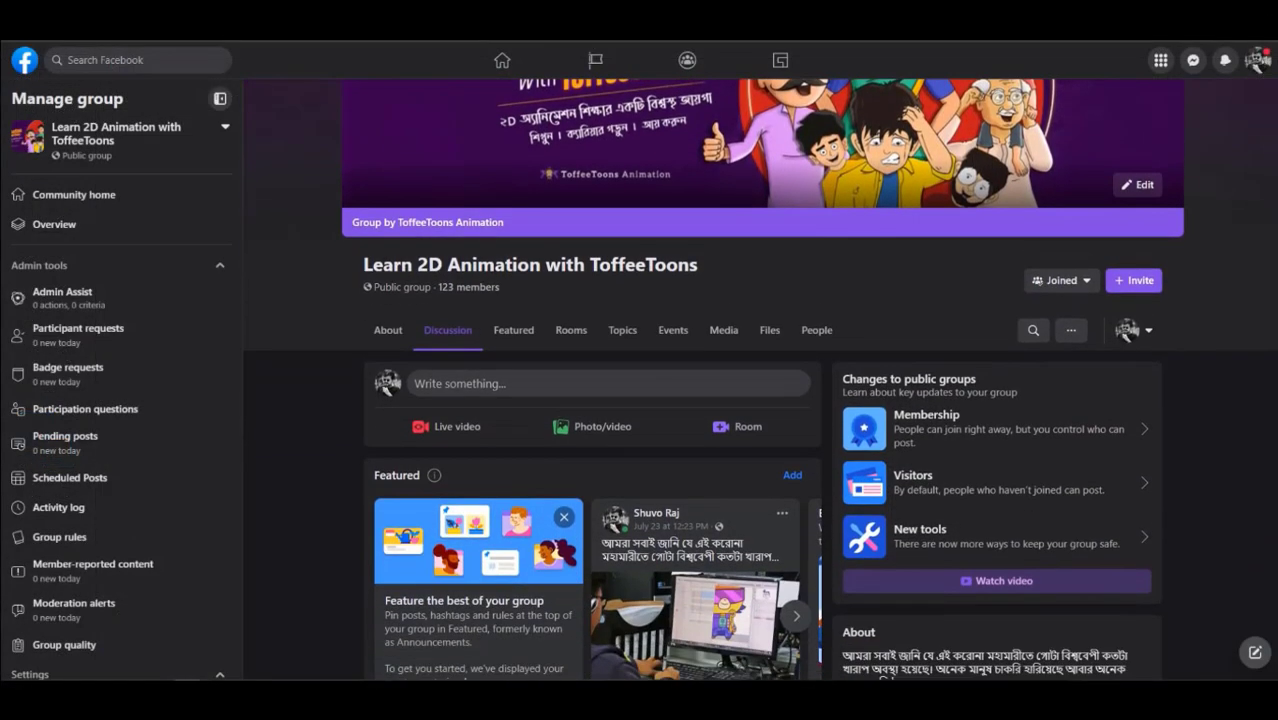
- Look through the posts and comments of the Learn 2D Animation with ToffeeToons group on Facebook
scroll(760, 380, "down", 6)
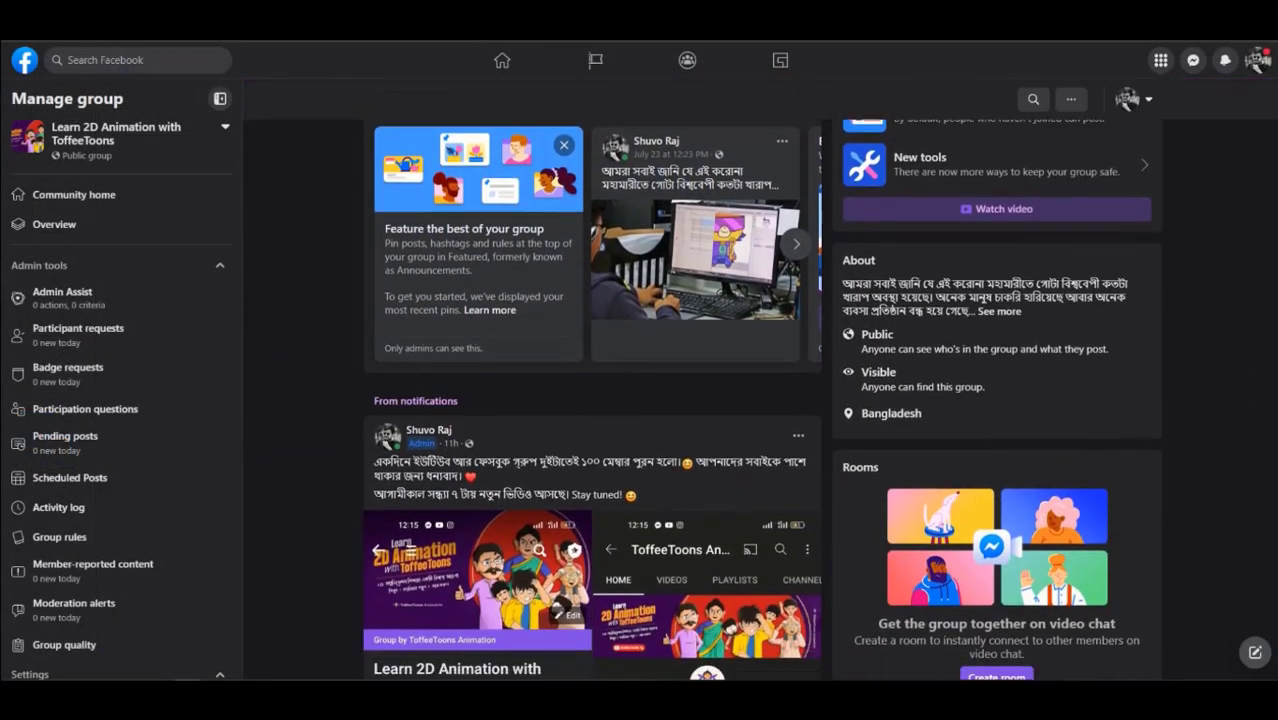
scroll(760, 400, "down", 4)
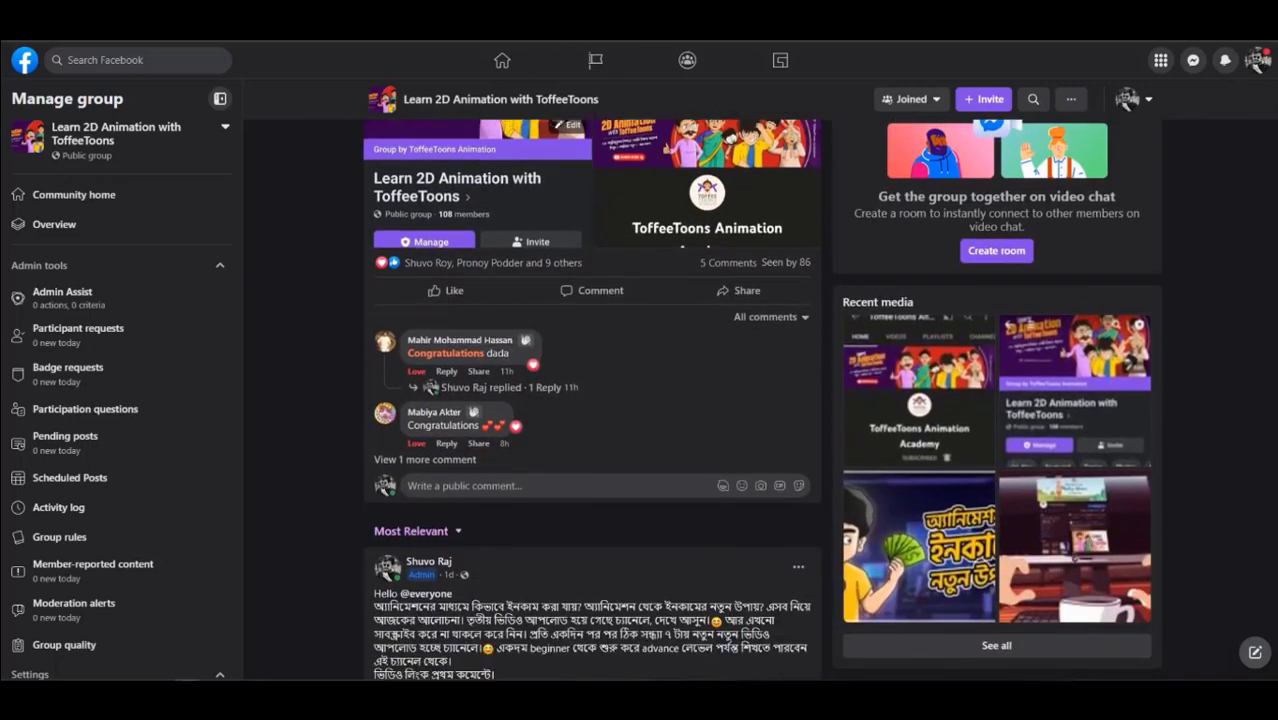
scroll(591, 400, "down", 5)
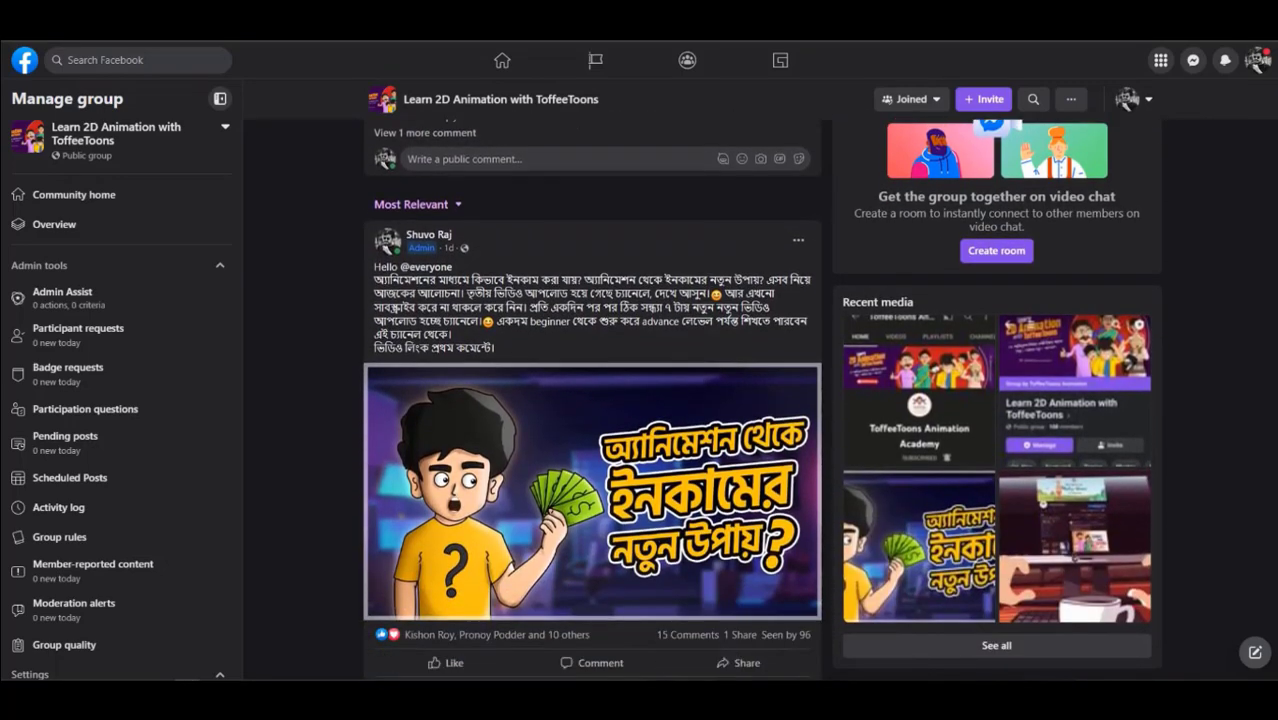
scroll(591, 400, "down", 5)
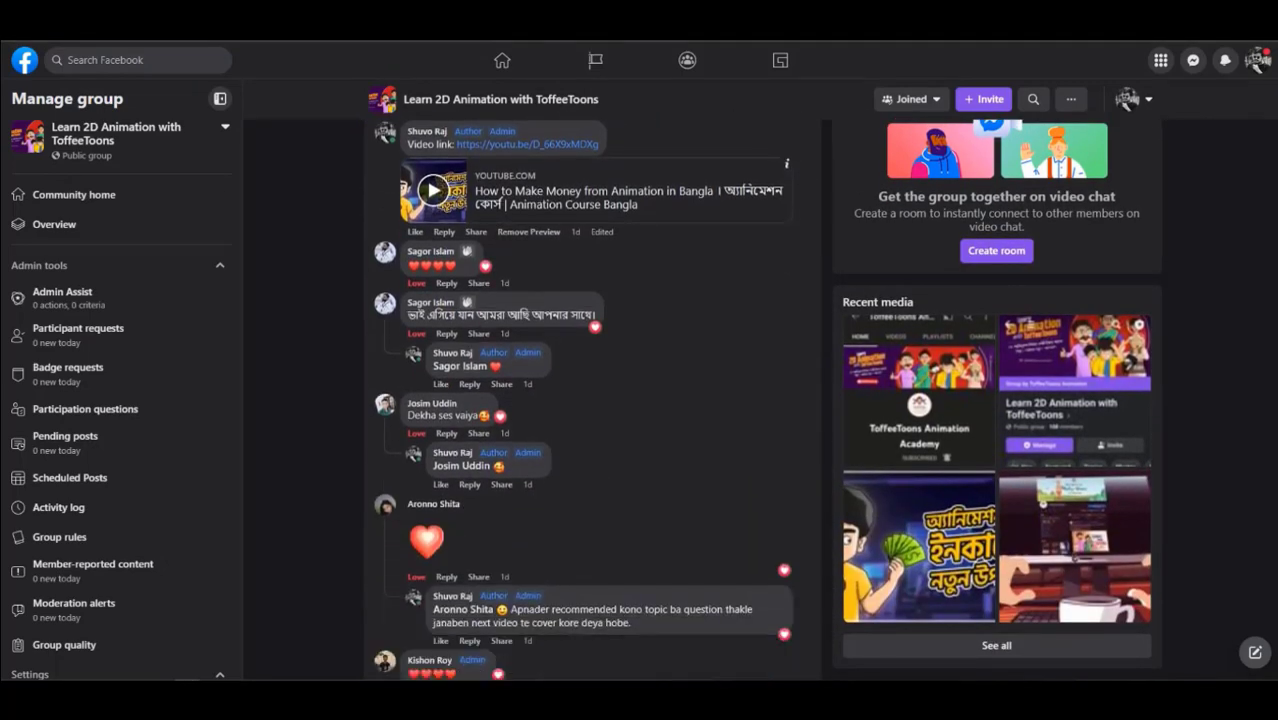
scroll(591, 400, "down", 5)
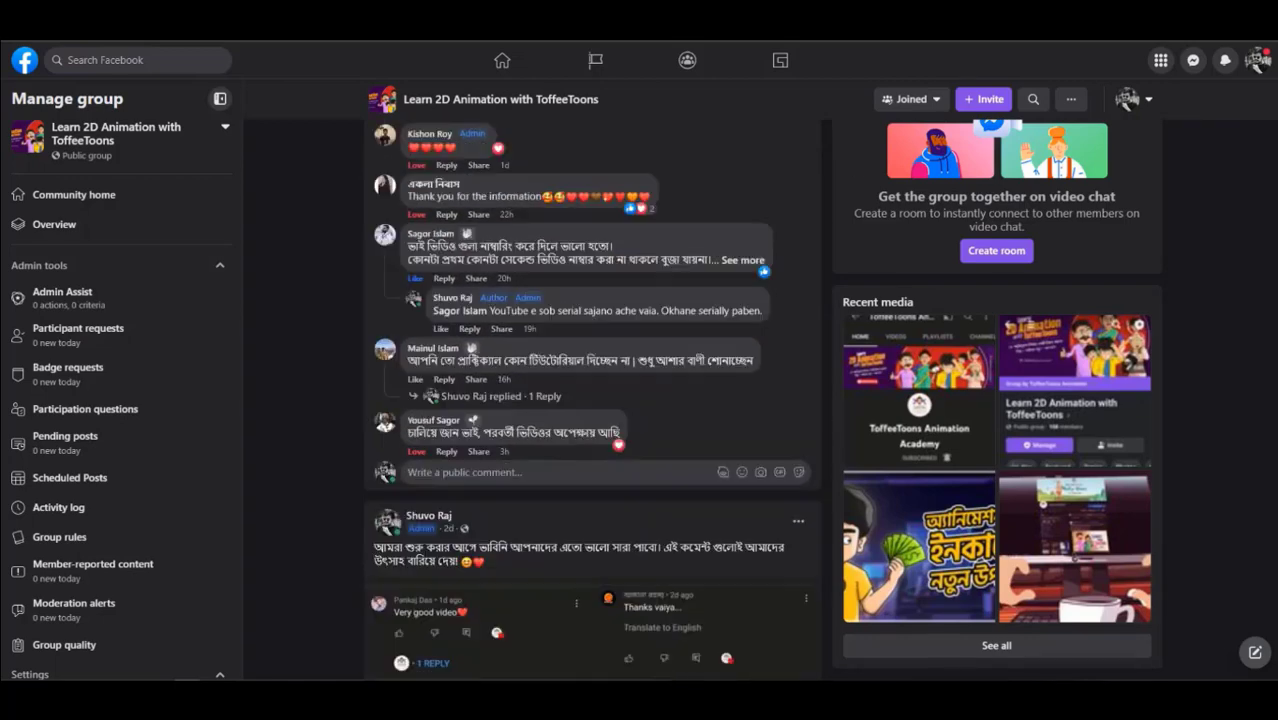
scroll(591, 400, "down", 5)
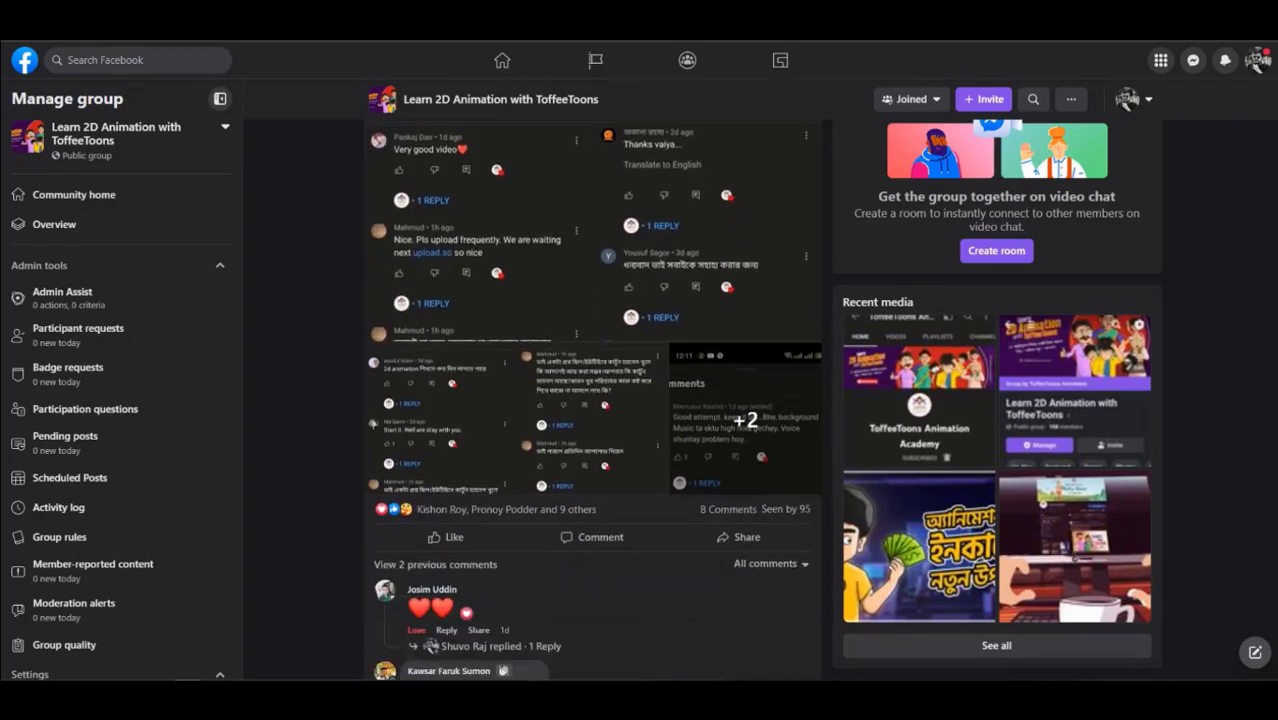
scroll(591, 400, "down", 5)
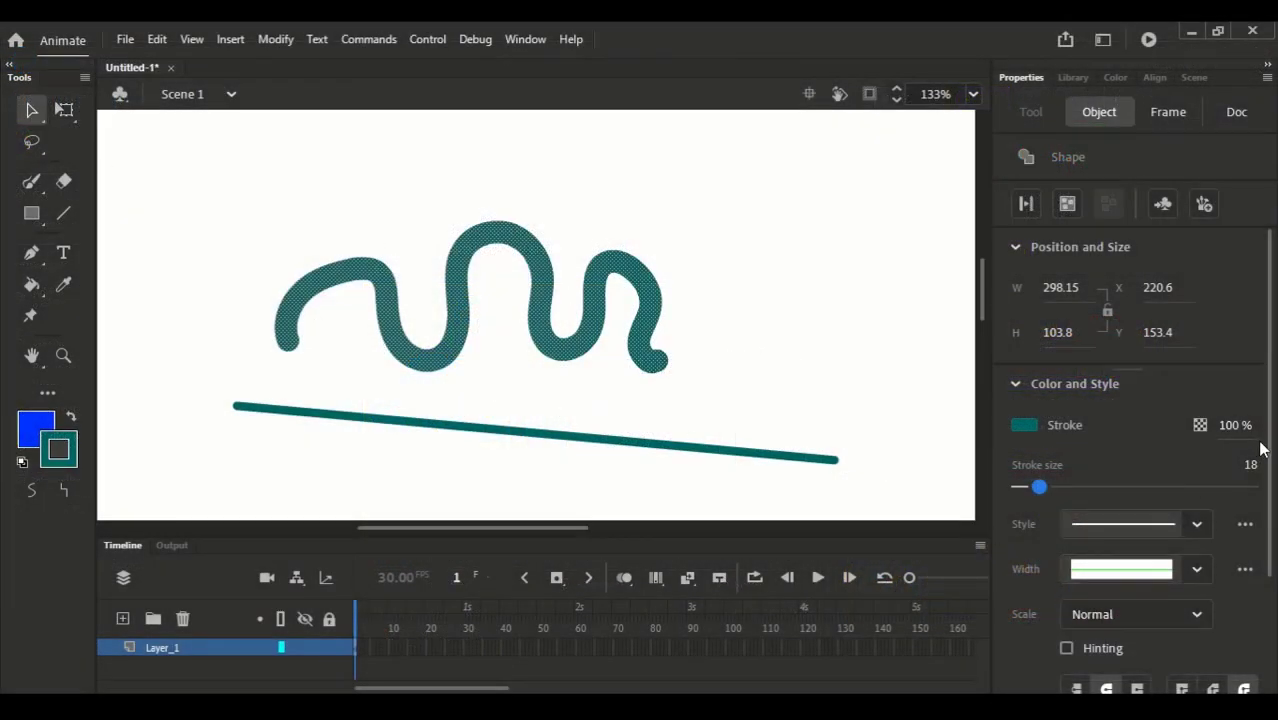
- Try the flat cap on the ends of the wavy stroke and restore the round cap
scroll(1100, 585, "down", 2)
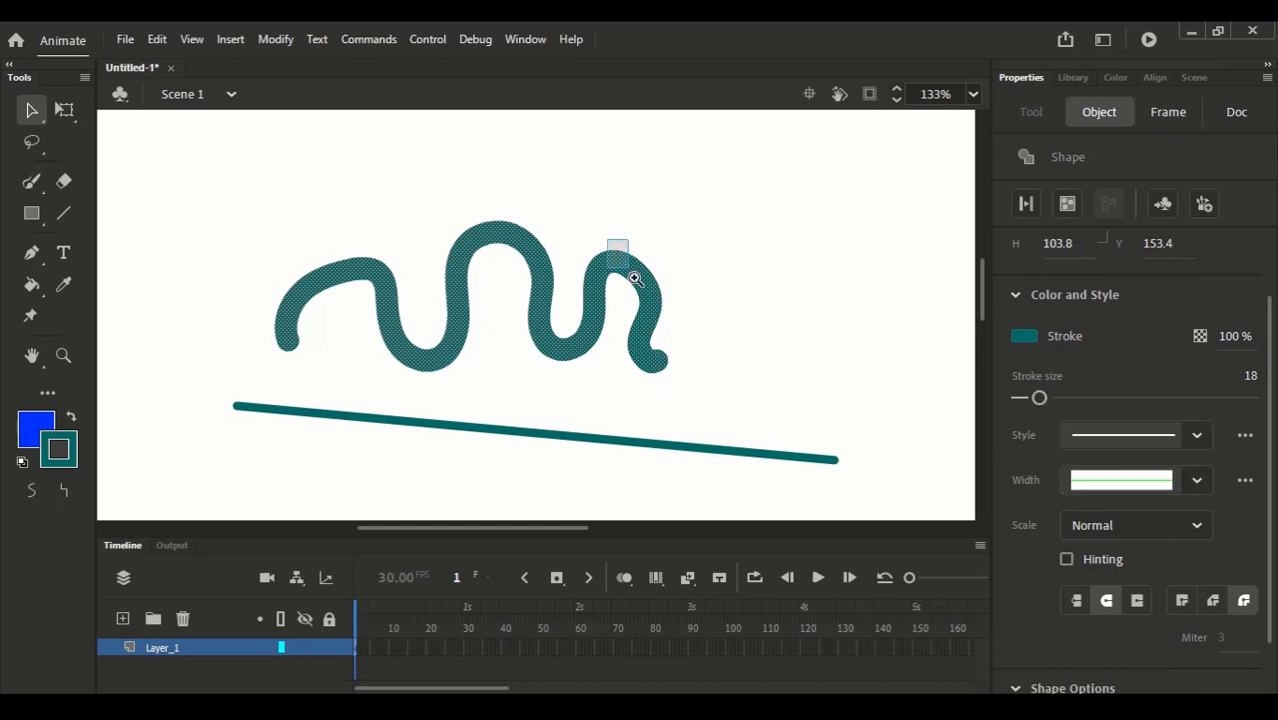
scroll(613, 255, "up", 3)
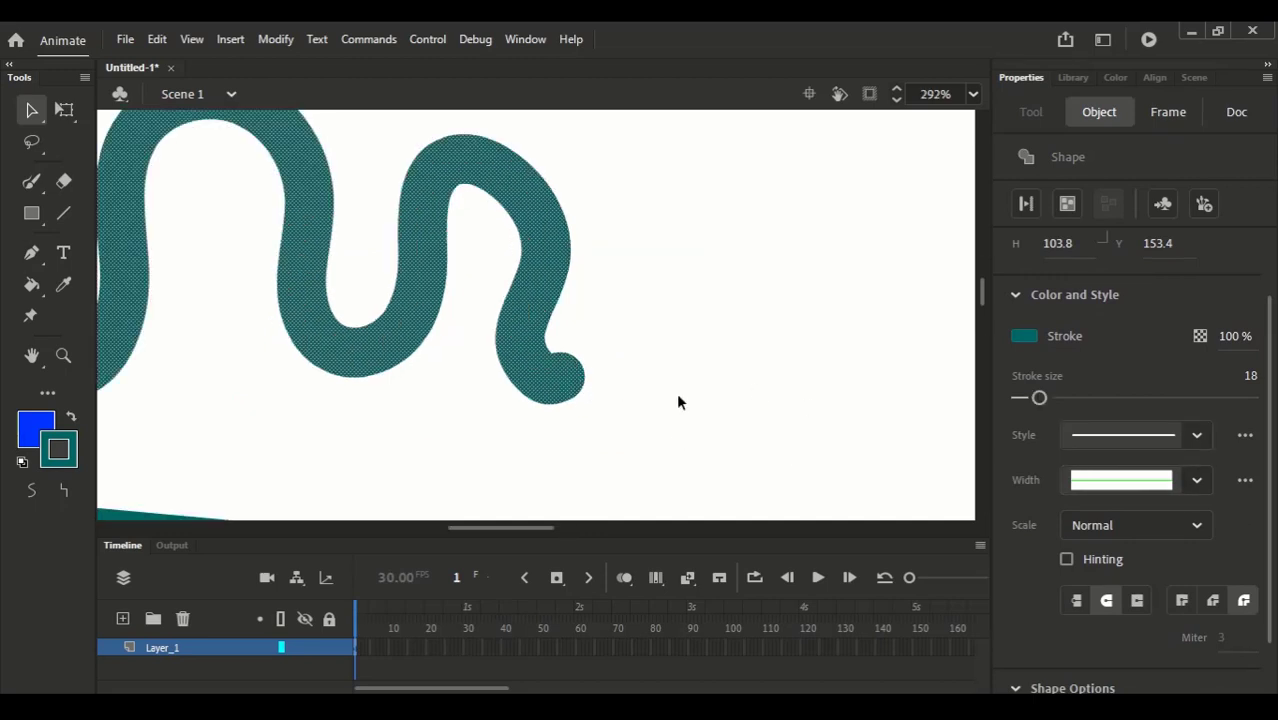
left_click(1077, 600)
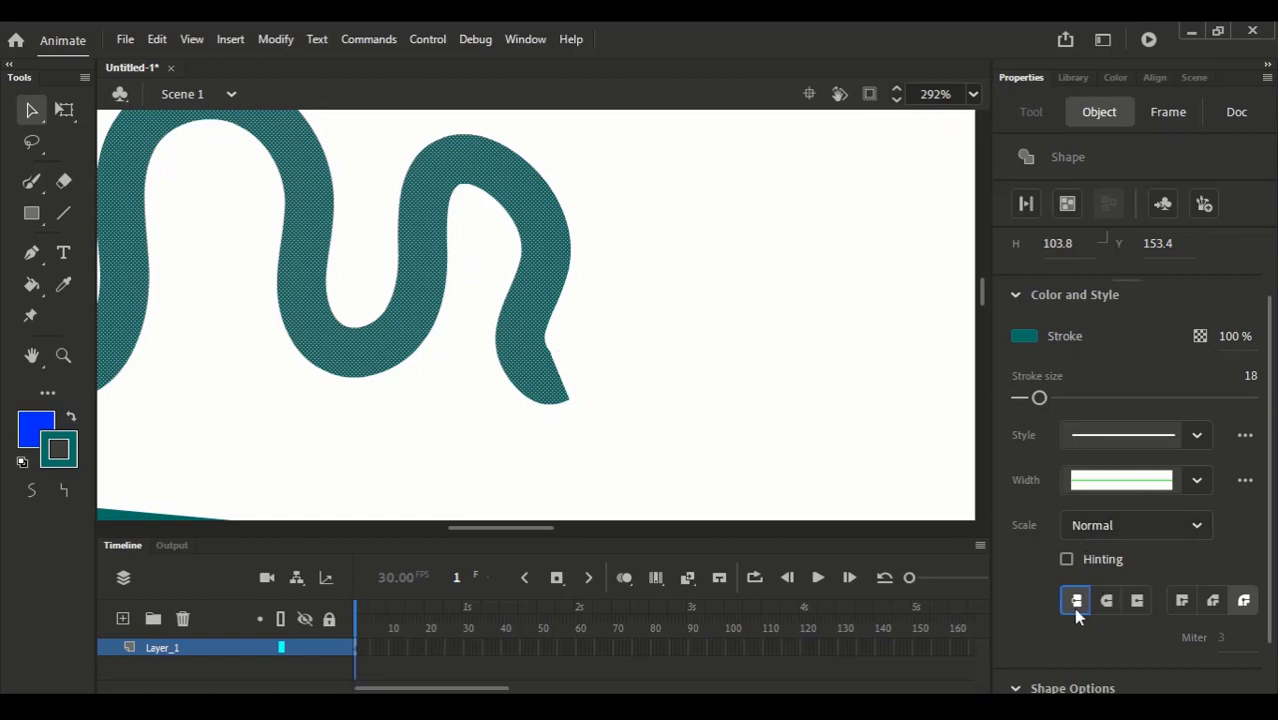
left_click_drag(399, 314, 566, 326)
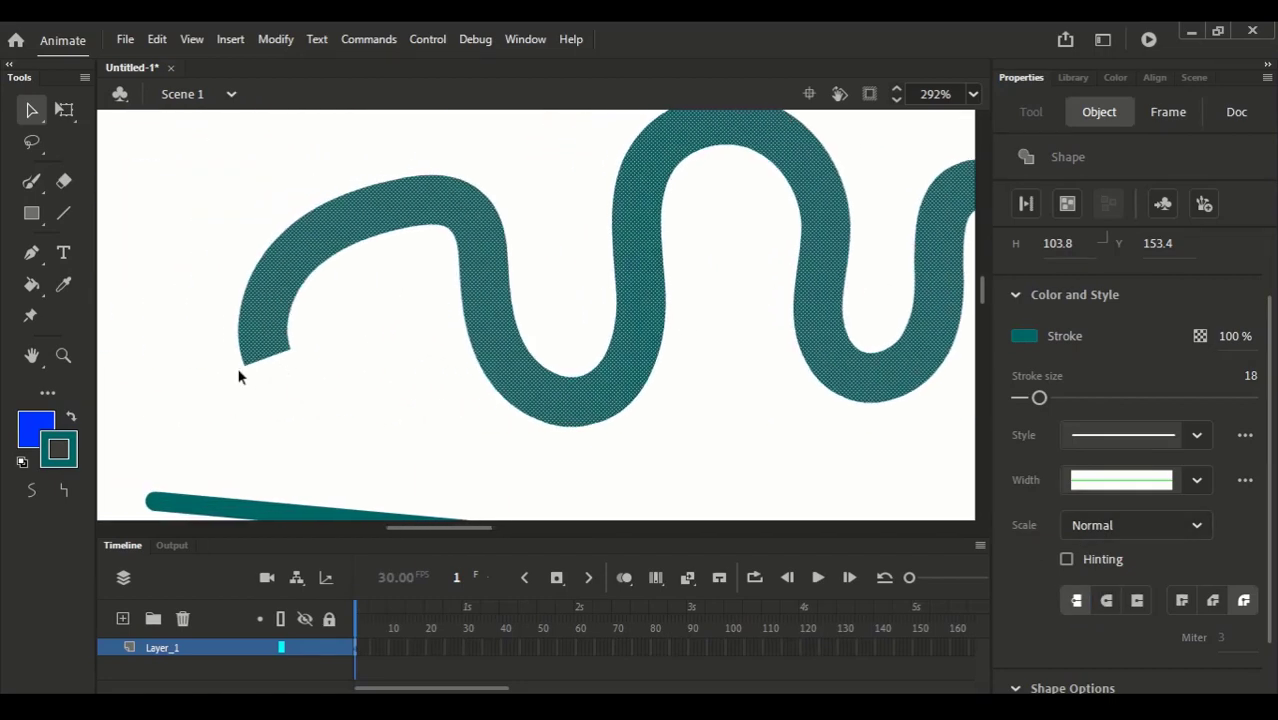
left_click(1107, 601)
scroll(780, 380, "right", 4)
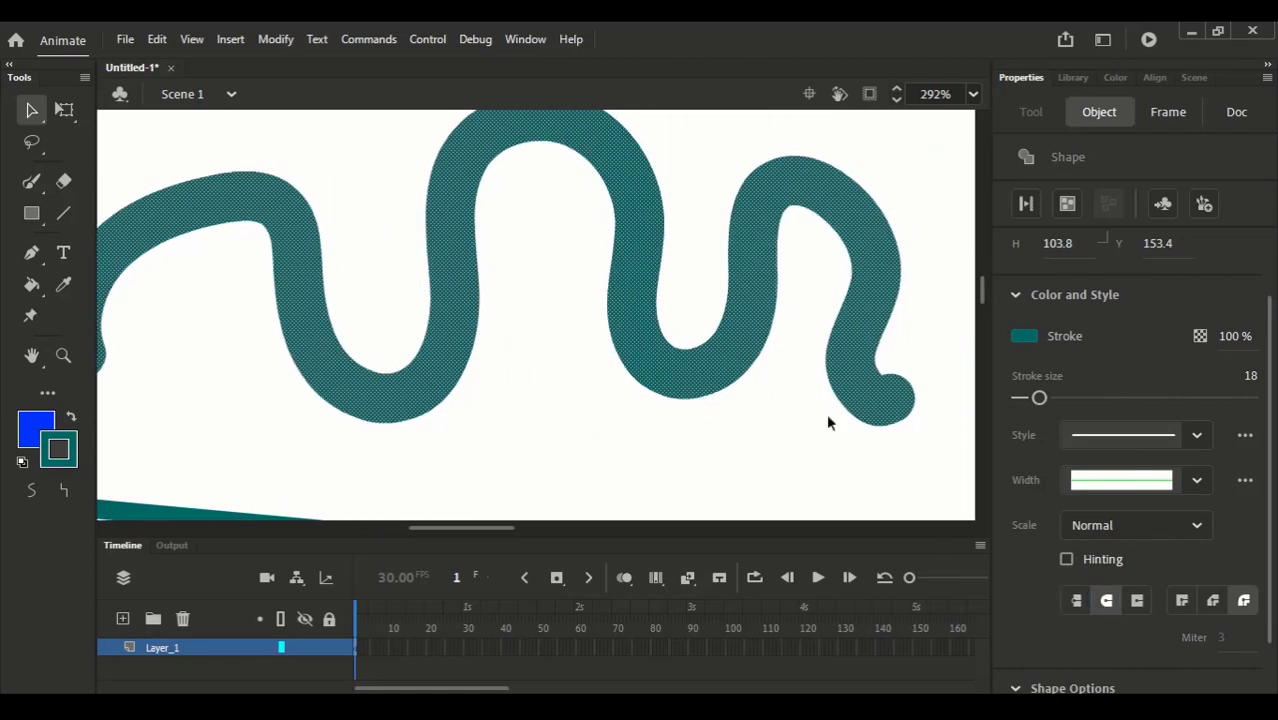
- Draw an inverted-V stroke about 32 by 39 px beside the wavy stroke's right end with the Paint Brush
scroll(690, 275, "right", 3)
left_click(750, 251)
left_click(31, 181)
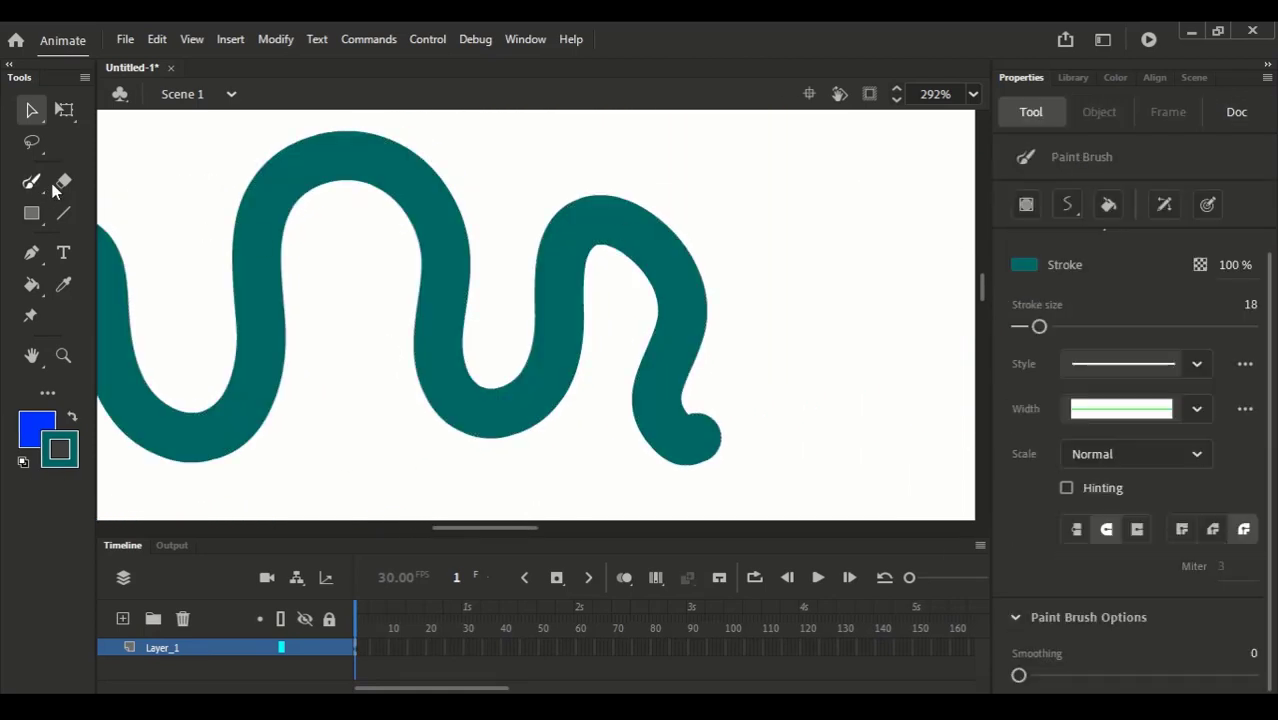
mouse_move(750, 300)
left_mouse_down()
mouse_move(763, 196)
mouse_move(828, 305)
left_mouse_up()
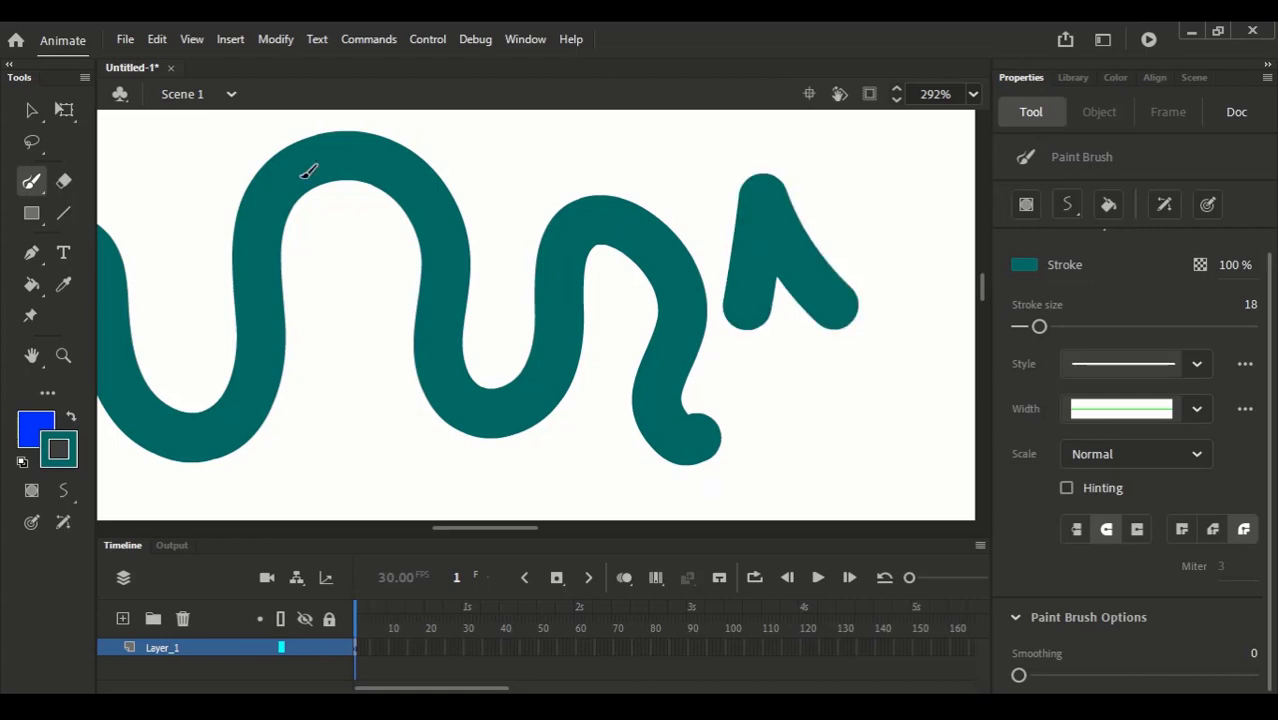
- Select both legs of the inverted-V stroke and compare the miter, bevel and round joins, ending with the round join
key("v")
left_click(805, 292)
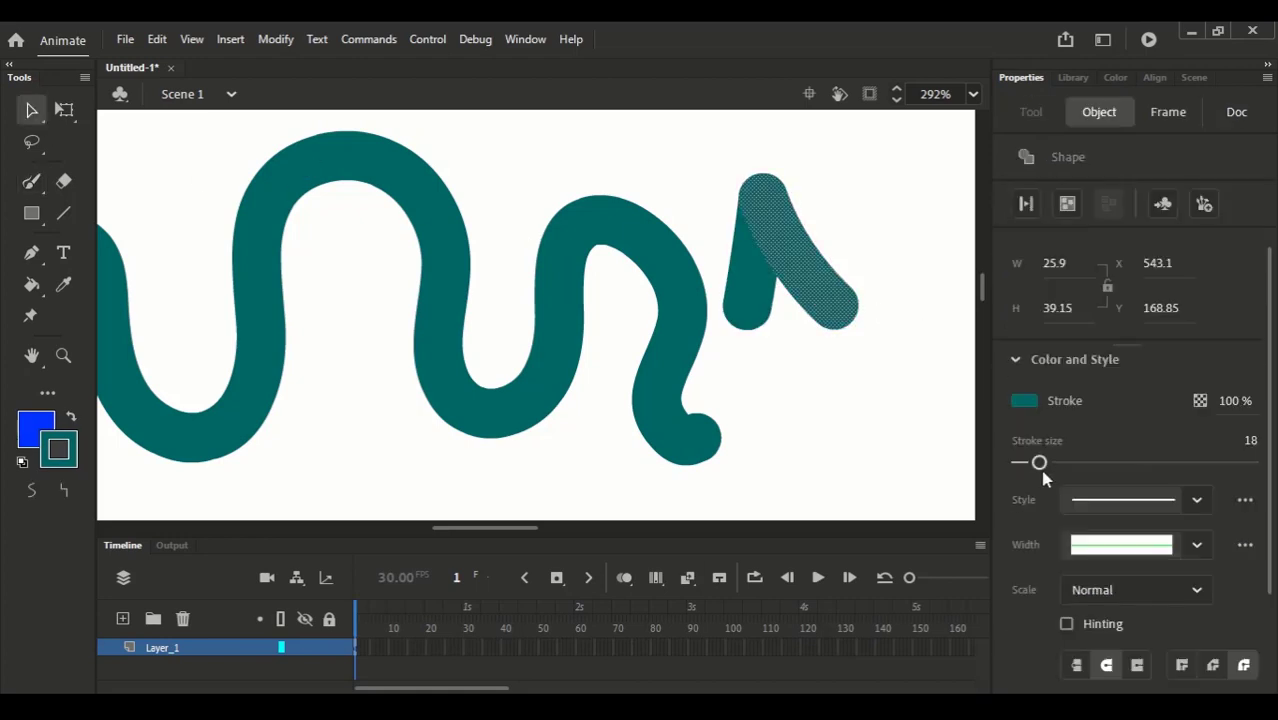
left_click(750, 297)
double_click(752, 301)
left_click(1180, 666)
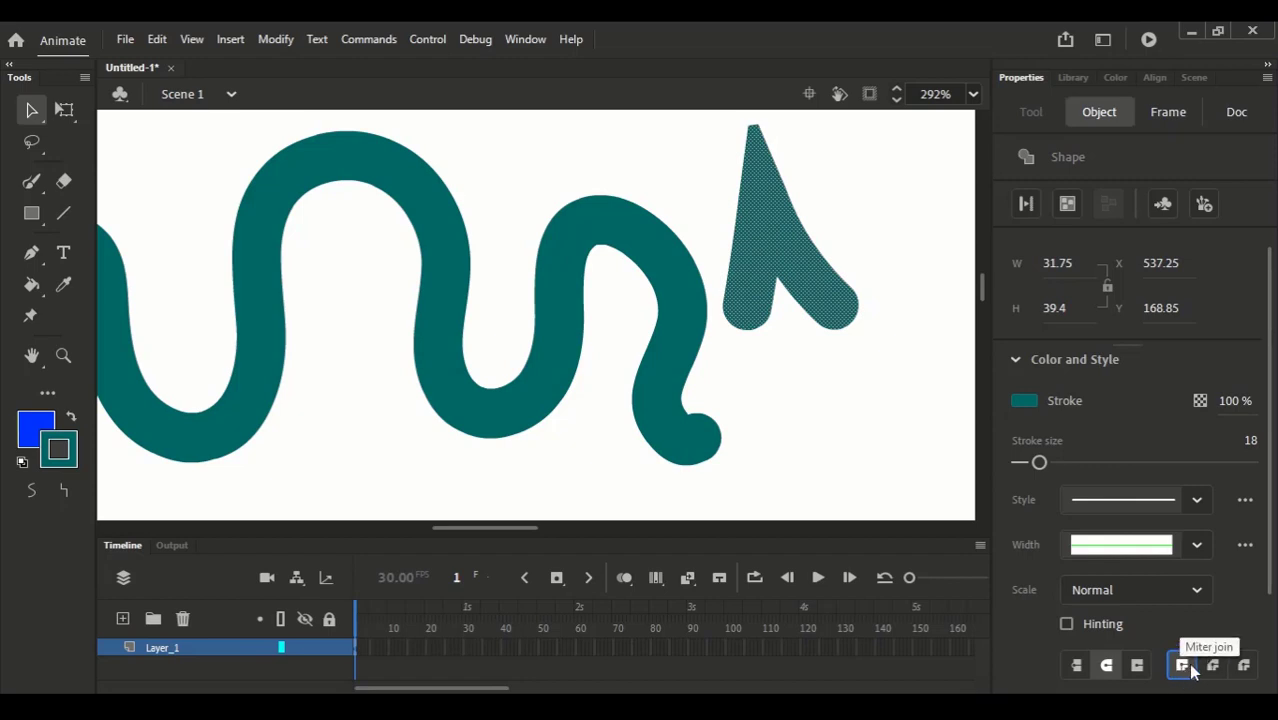
left_click(815, 242)
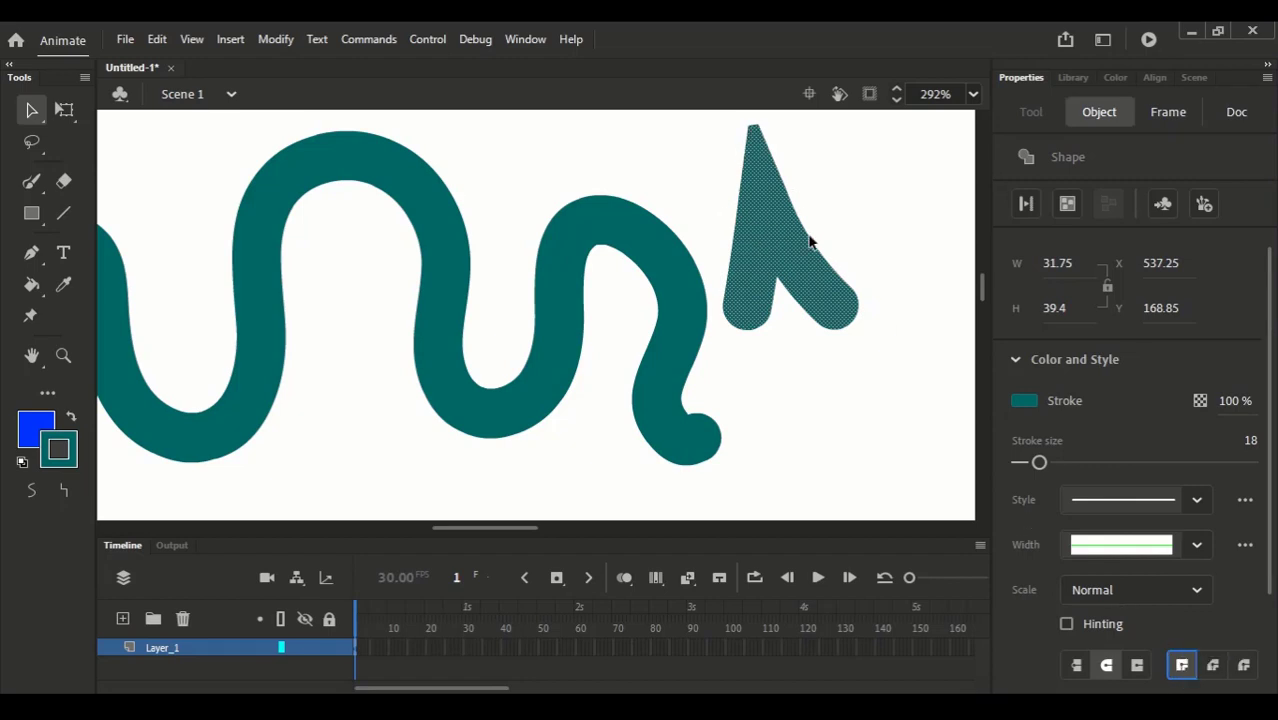
left_click(765, 192)
left_click(1212, 668)
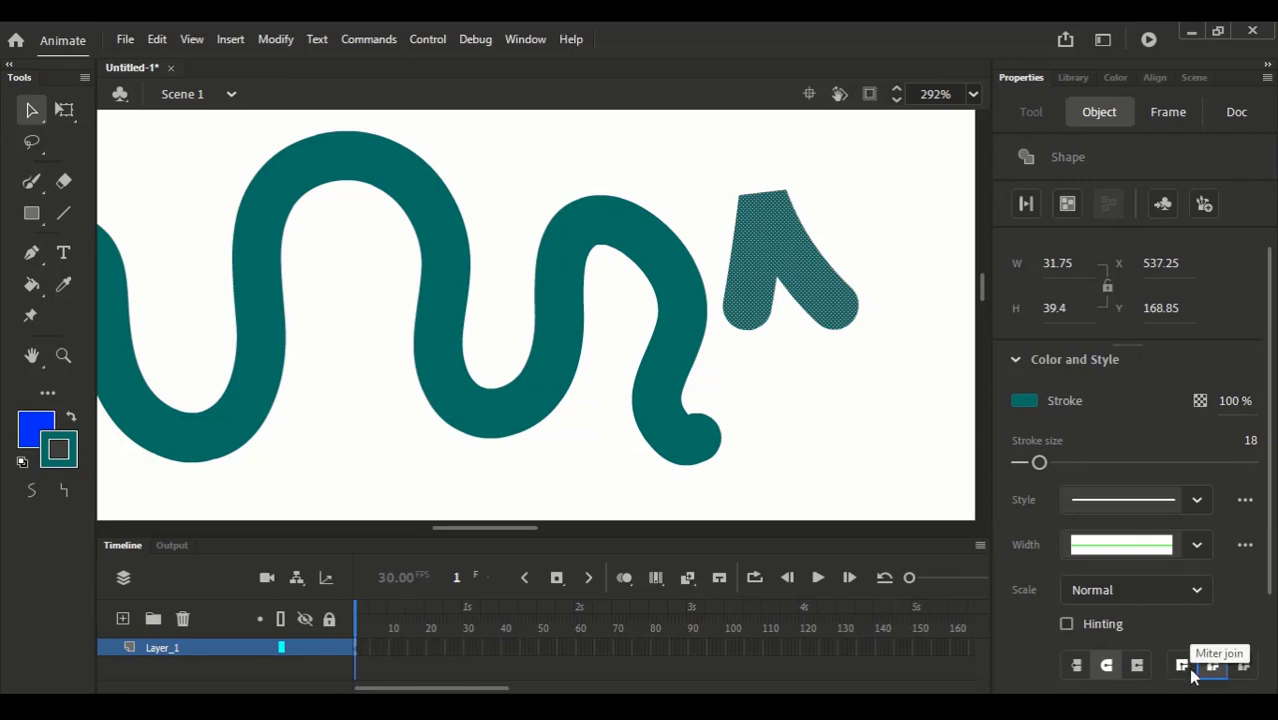
left_click(1245, 672)
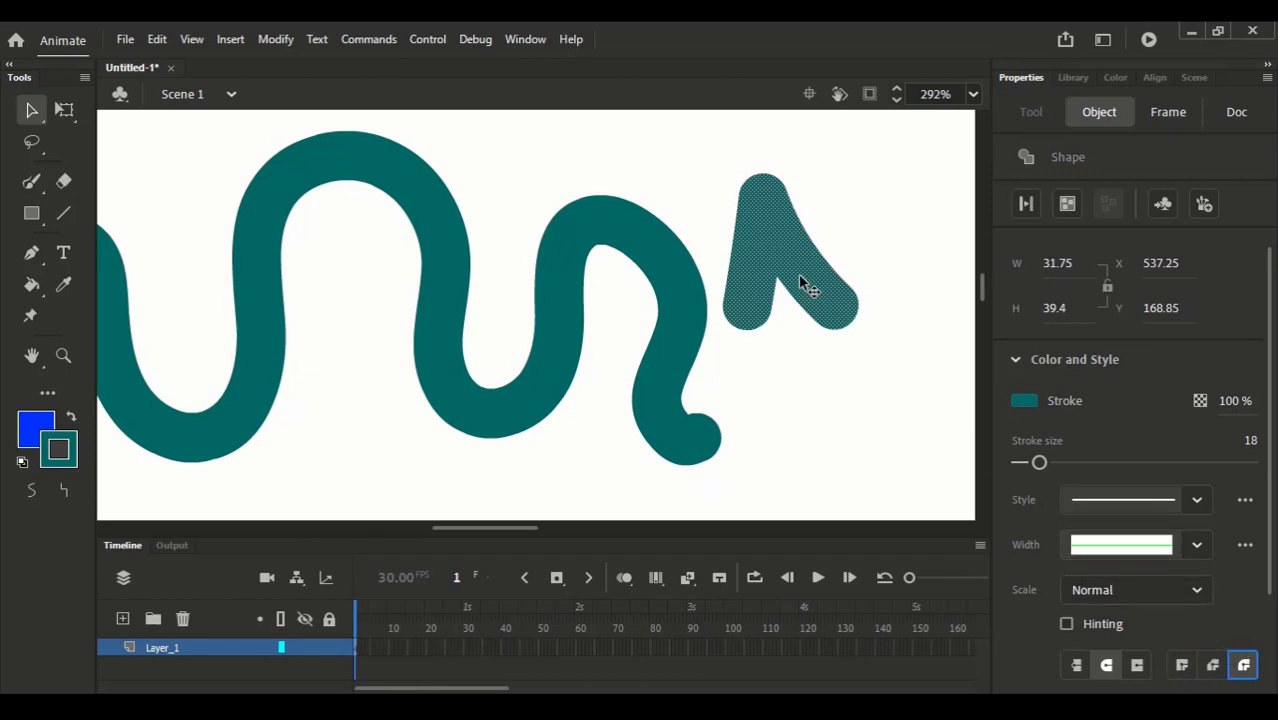
left_click(1184, 668)
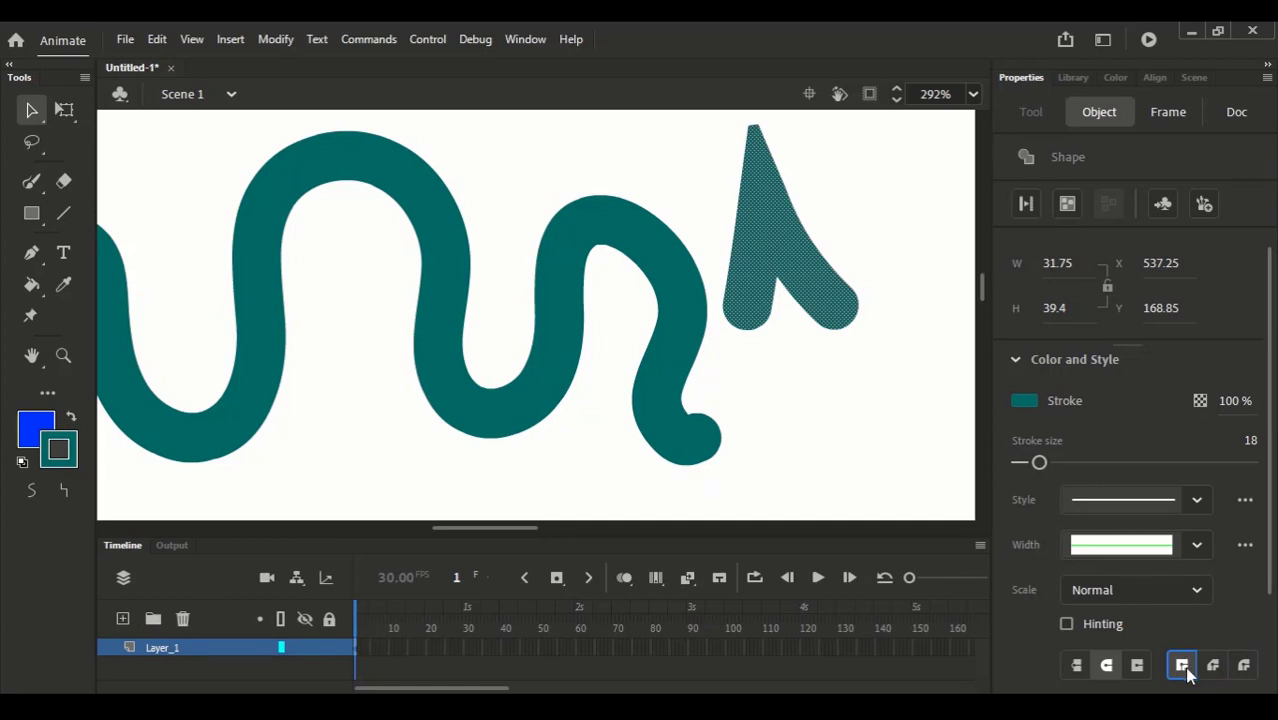
left_click(1245, 680)
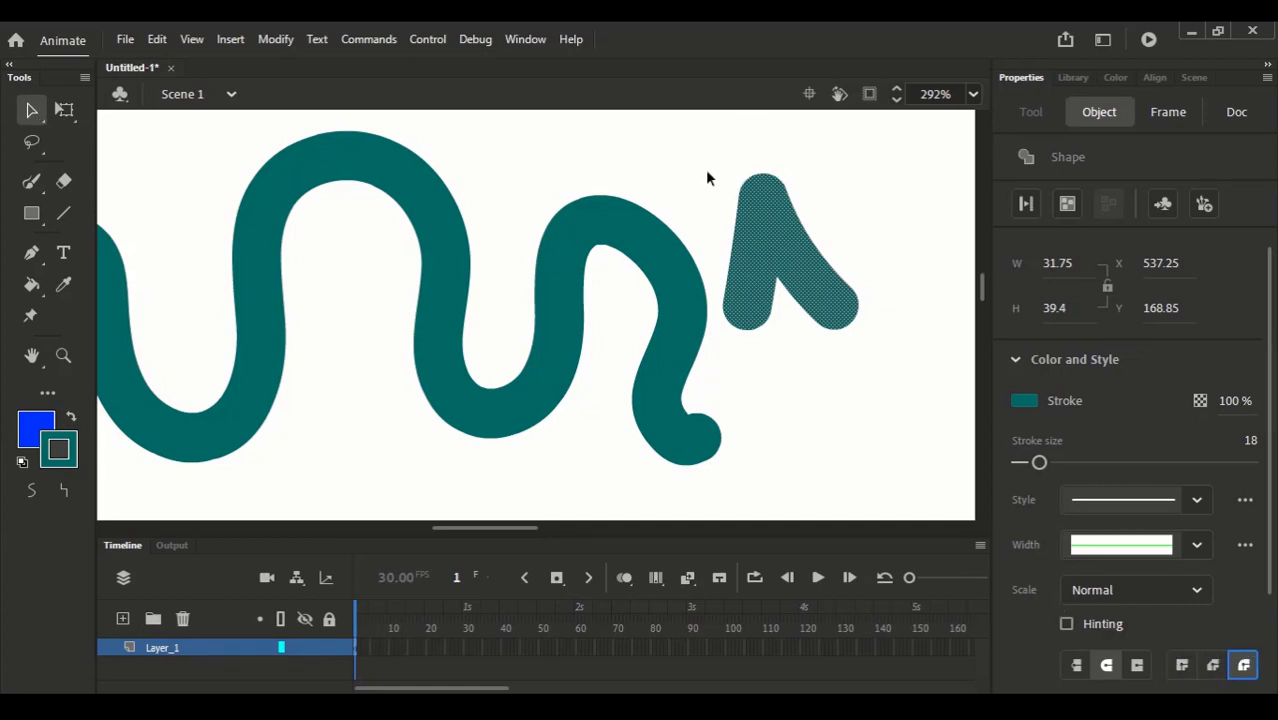
- Set the opacity of the whole inverted-V stroke to 51% and deselect it
scroll(1195, 395, "down", 1)
scroll(1195, 395, "up", 2)
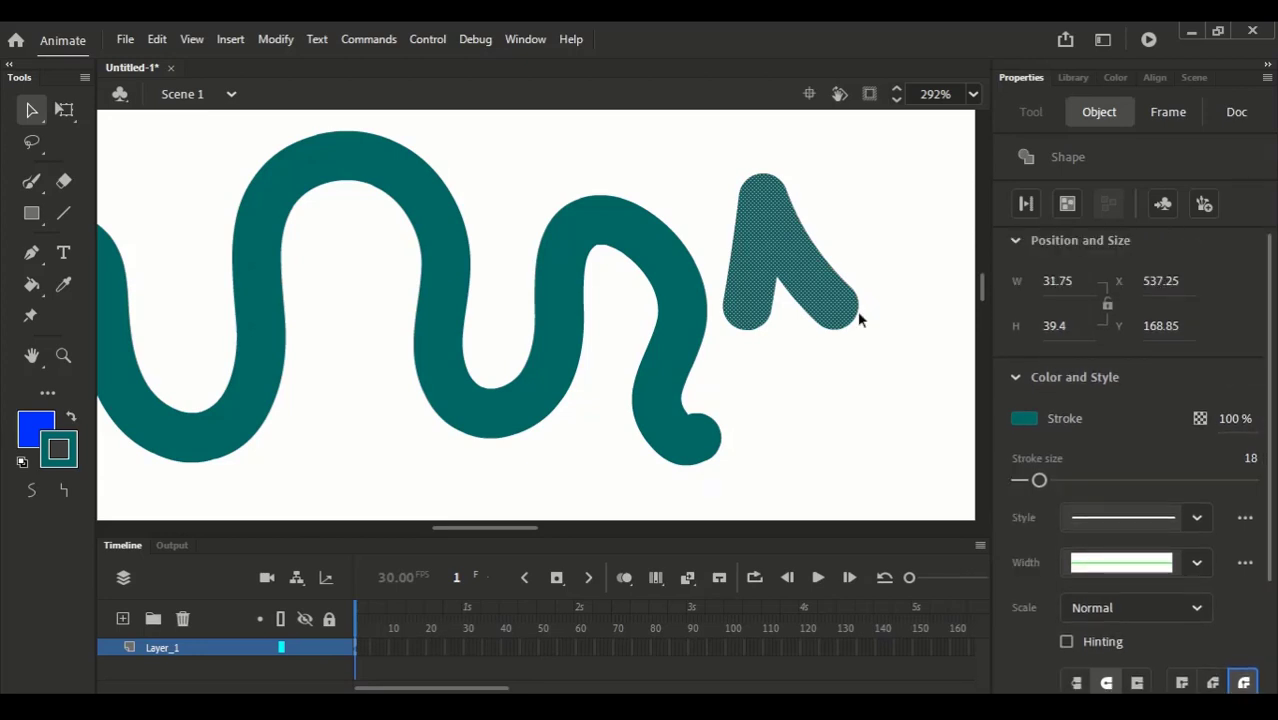
left_click(1208, 418)
type("50")
key("Return")
left_click(862, 355)
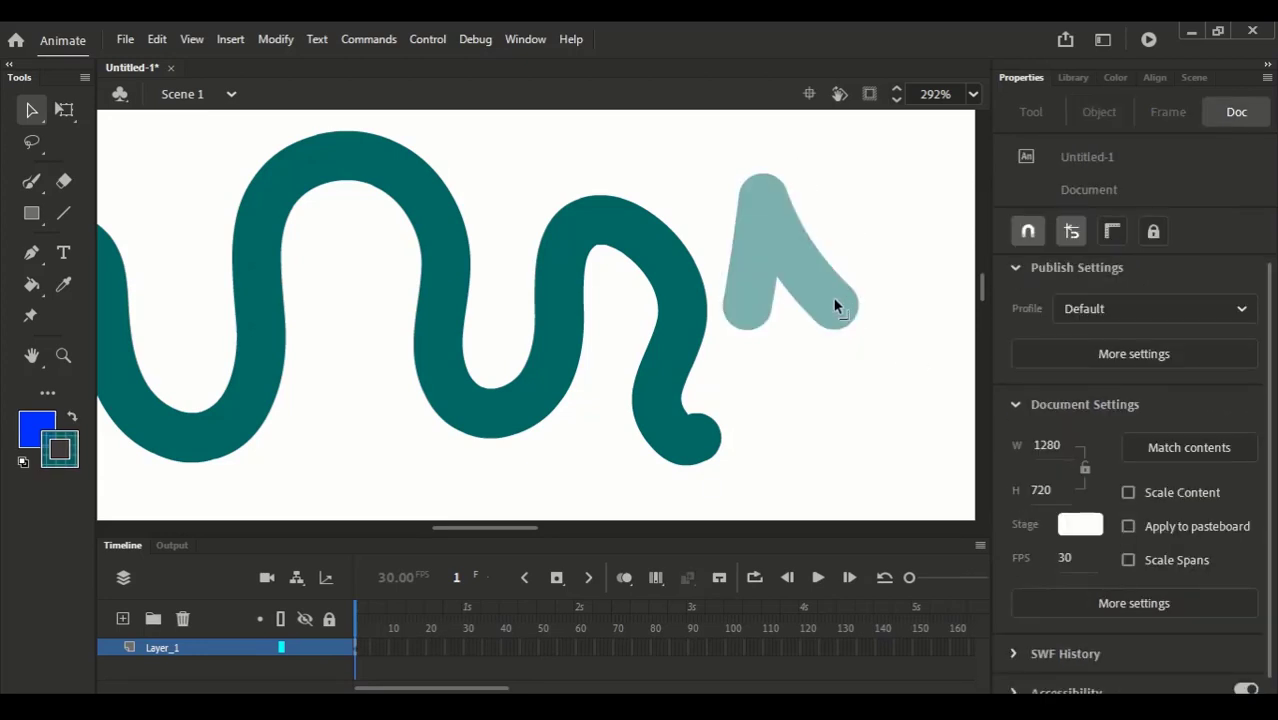
- Set the opacity of only the right leg of the inverted V to 32%
left_click(836, 298)
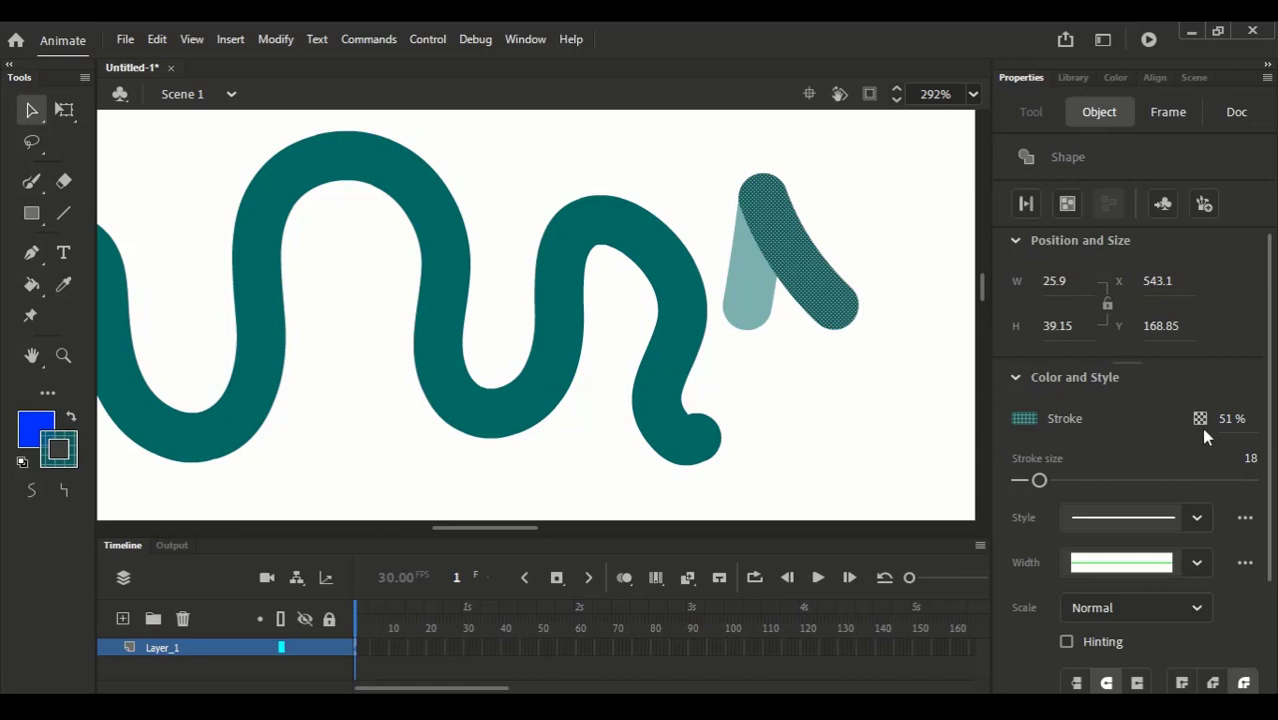
type("32")
left_click(866, 357)
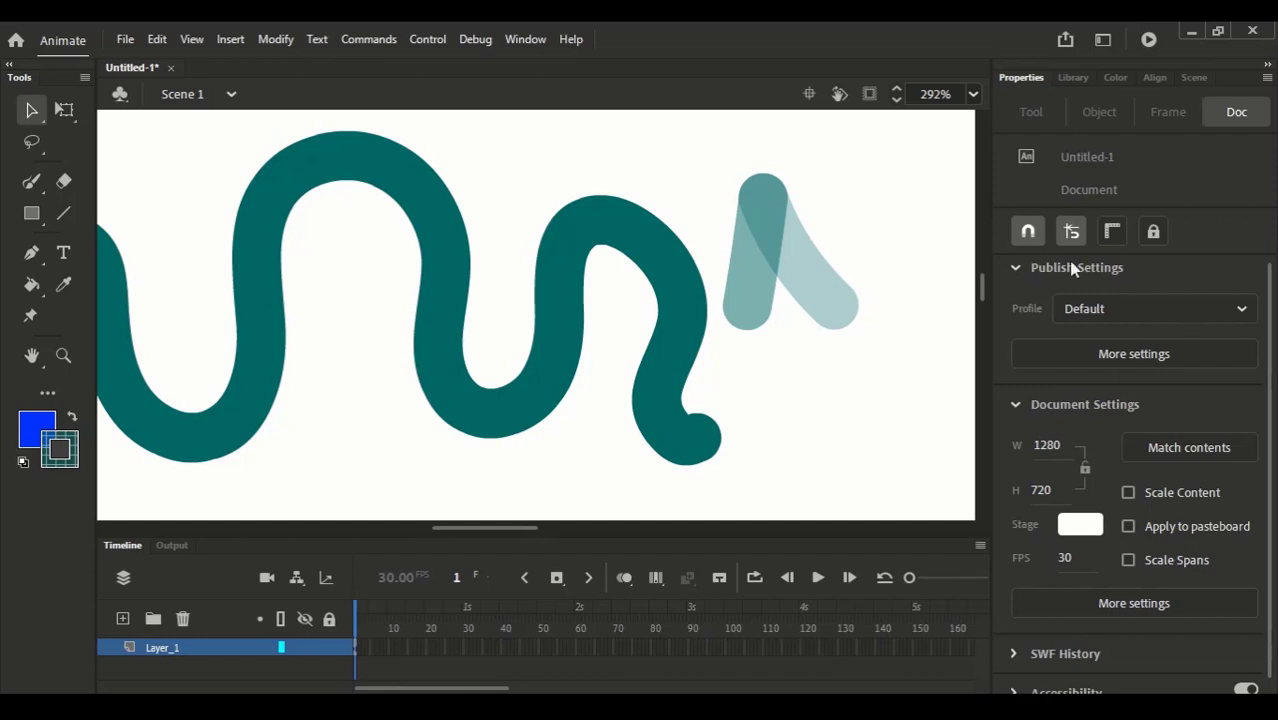
- Restore the opacity of the inverted V's left leg and right leg to 100%
left_click(800, 256)
left_click(759, 289)
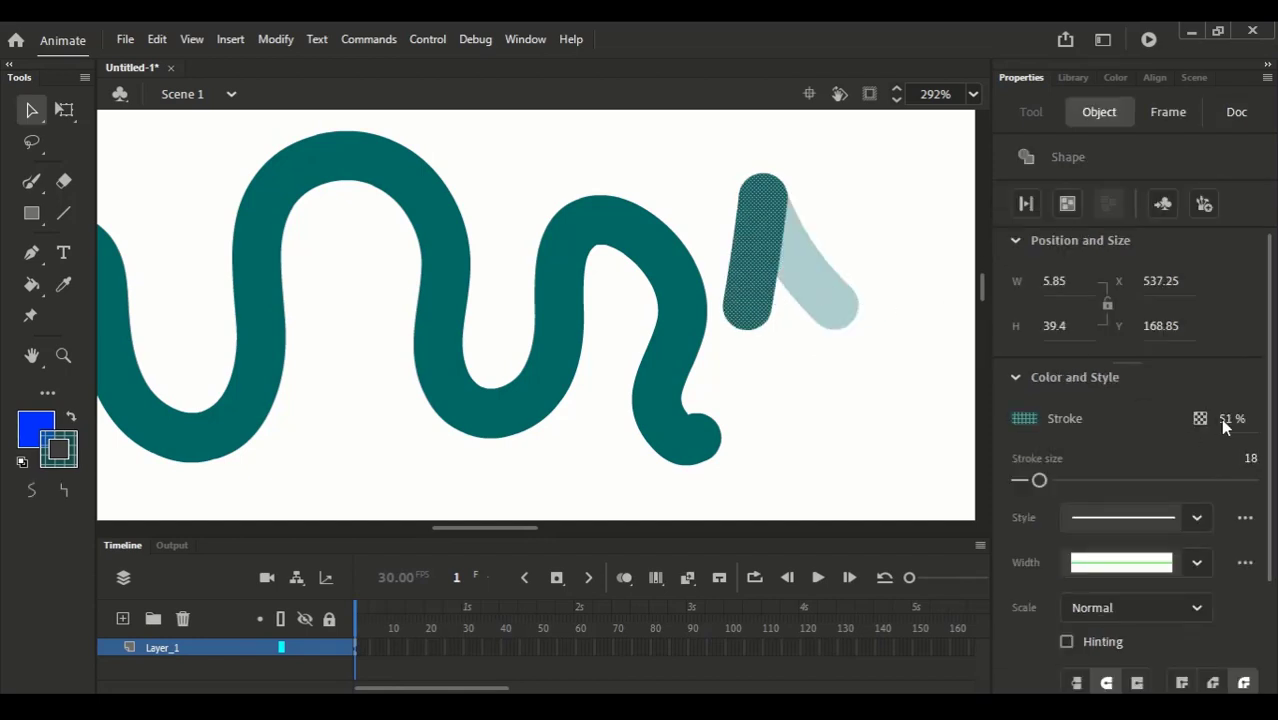
mouse_move(1226, 426)
left_mouse_down()
mouse_move(1258, 419)
mouse_move(1230, 420)
left_mouse_up()
left_click(862, 275)
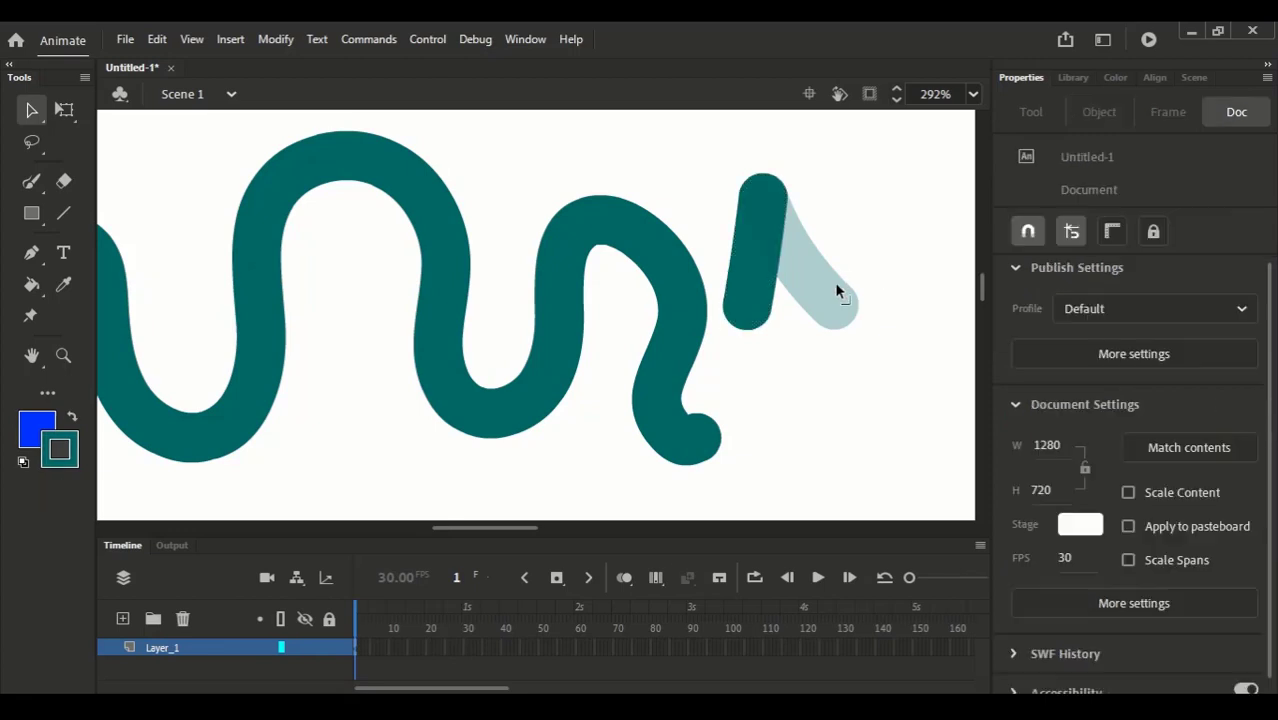
left_click(836, 288)
left_click(1232, 418)
type("100")
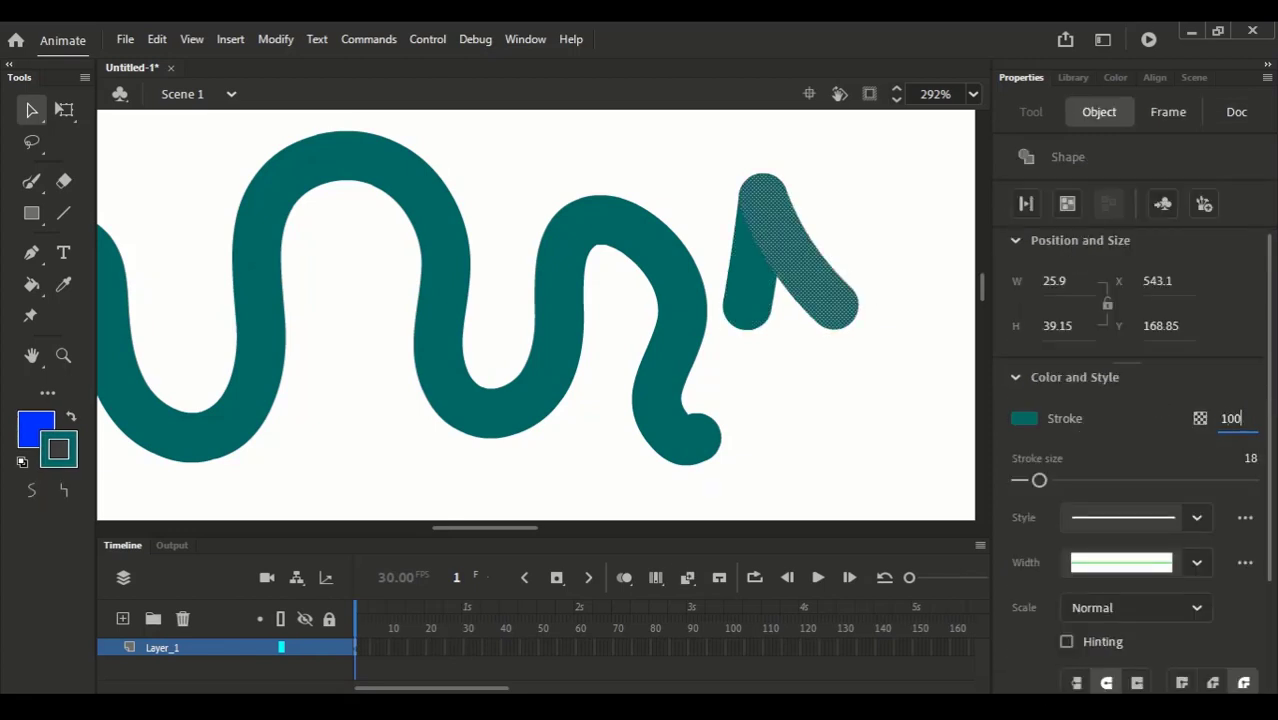
key("Return")
left_click_drag(1272, 547, 1248, 651)
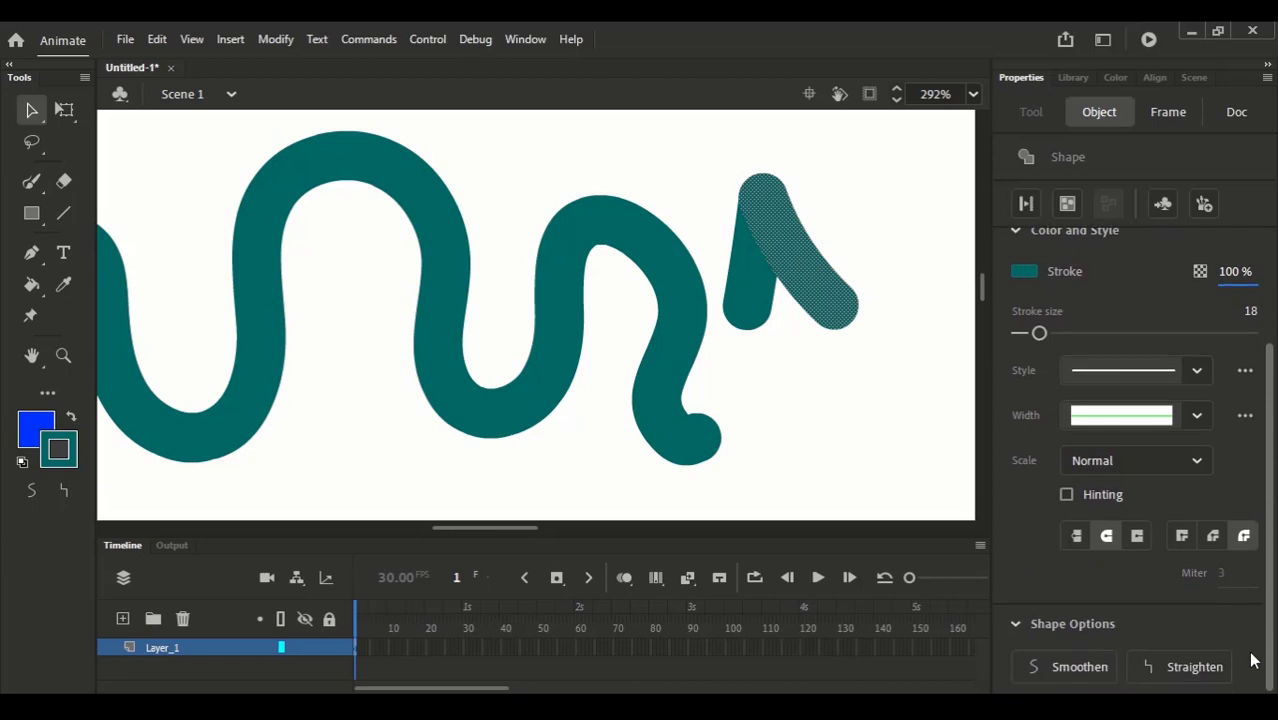
left_click(829, 195)
left_click(751, 282)
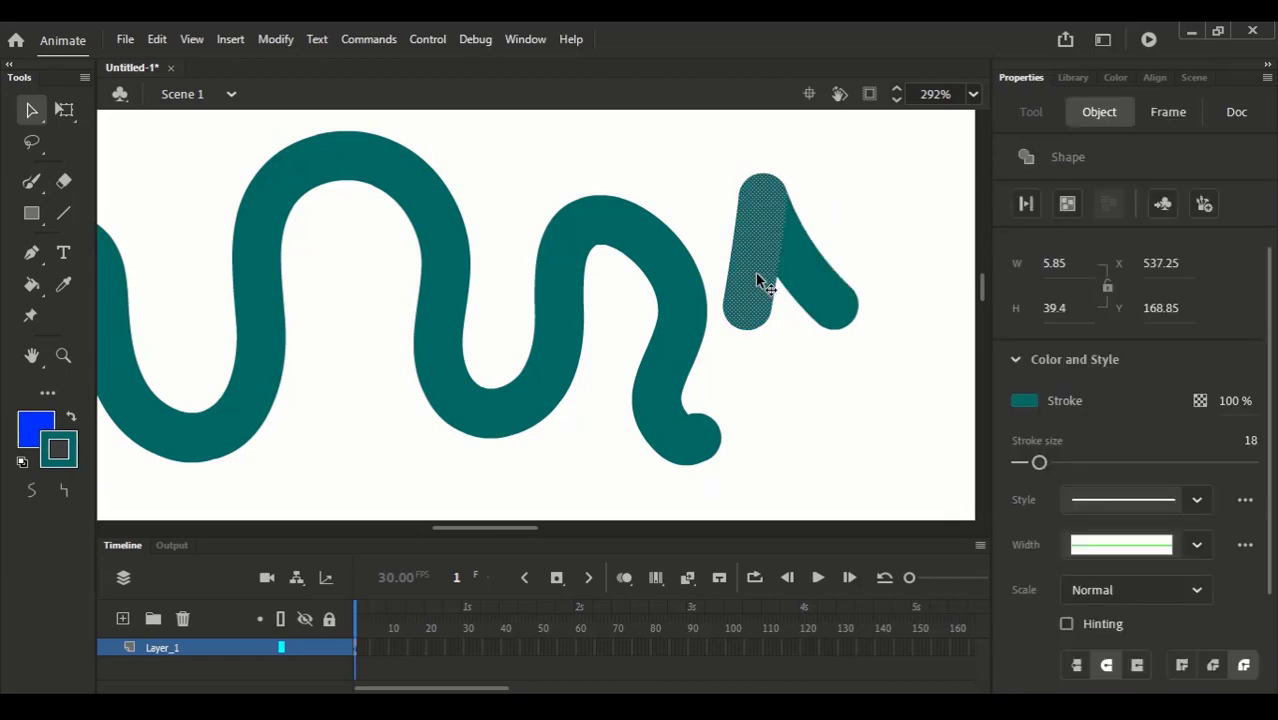
left_click(780, 272)
- Clear the selection and set the Paint Brush smoothing to 28
left_click(31, 186)
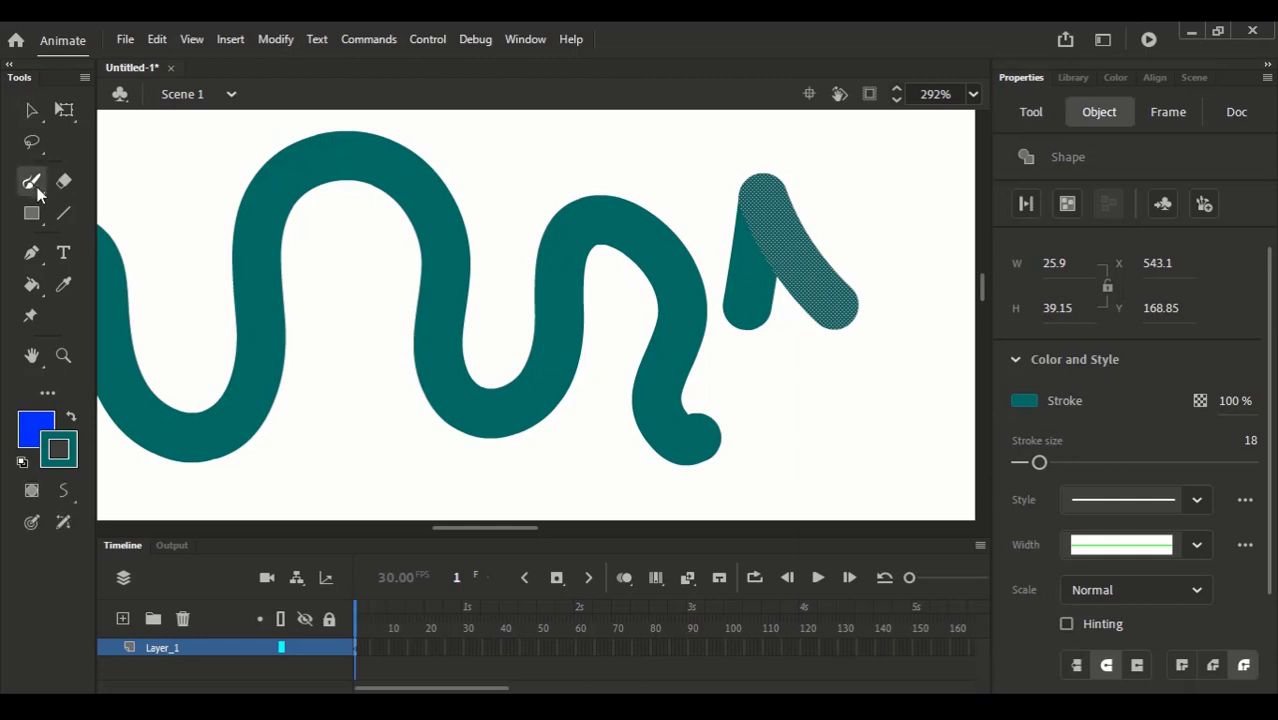
left_click(31, 108)
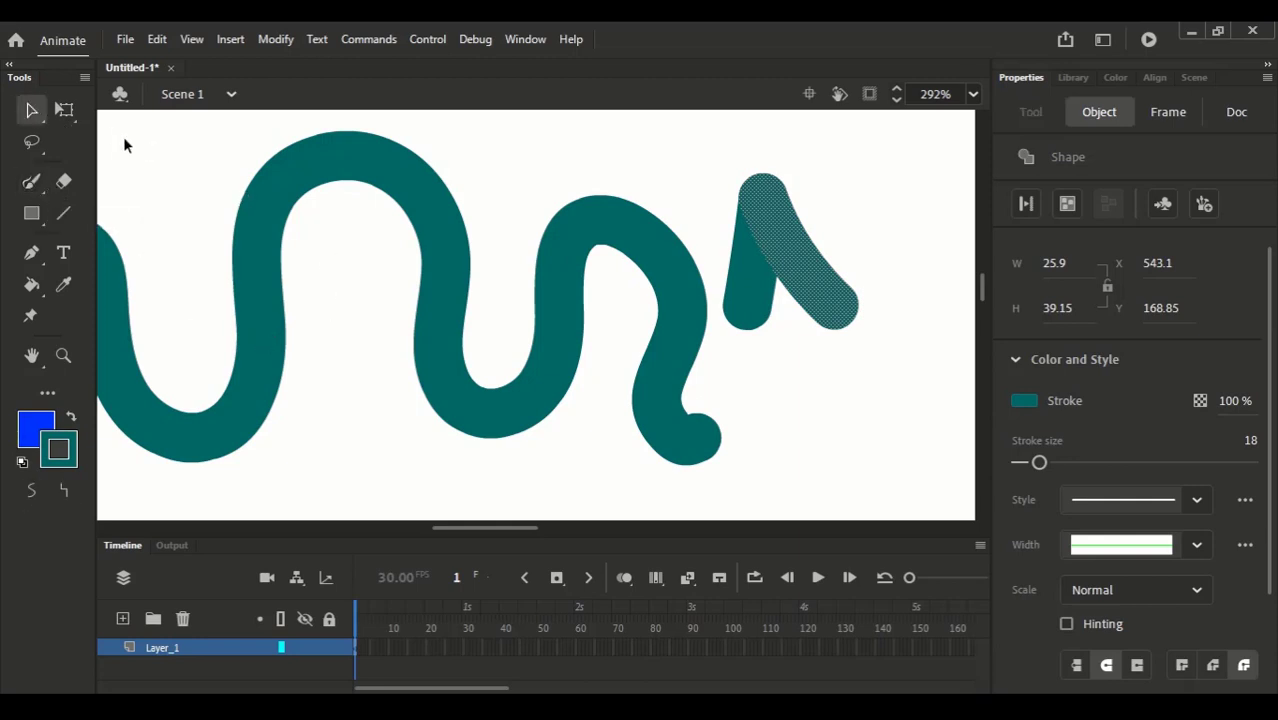
left_click(126, 144)
left_click(36, 182)
scroll(1266, 460, "down", 1)
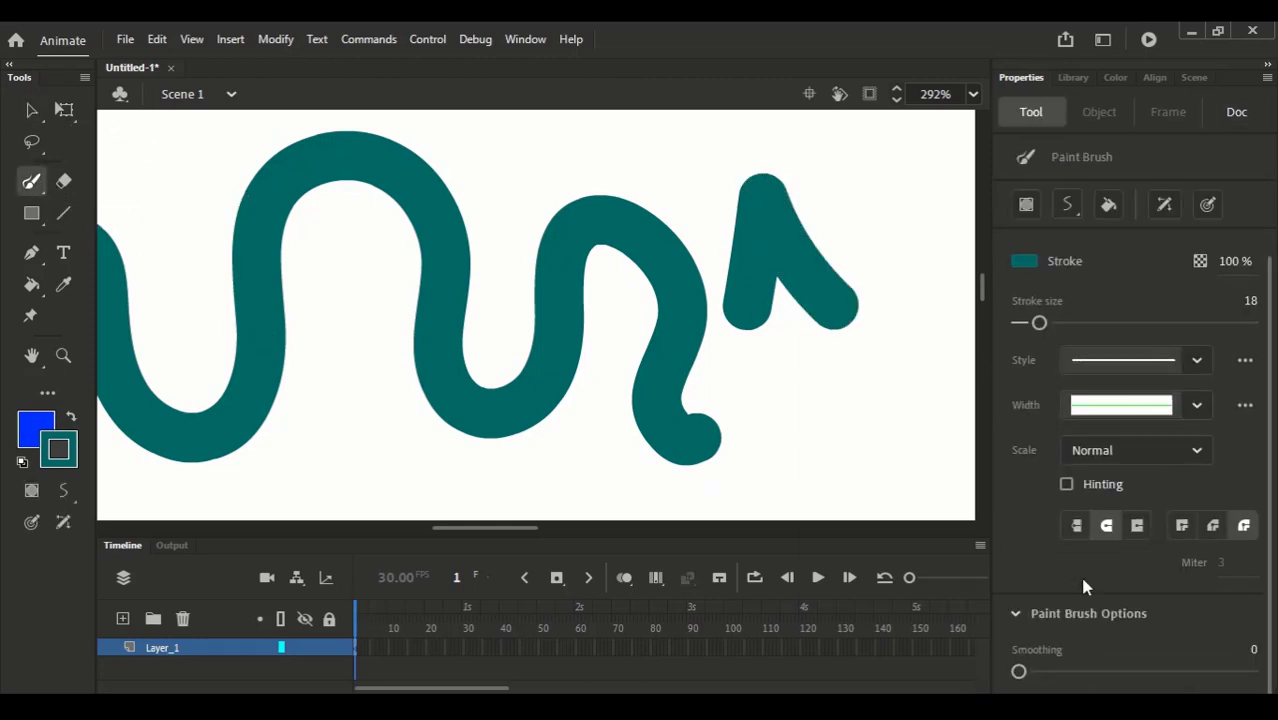
left_click_drag(1020, 671, 1084, 674)
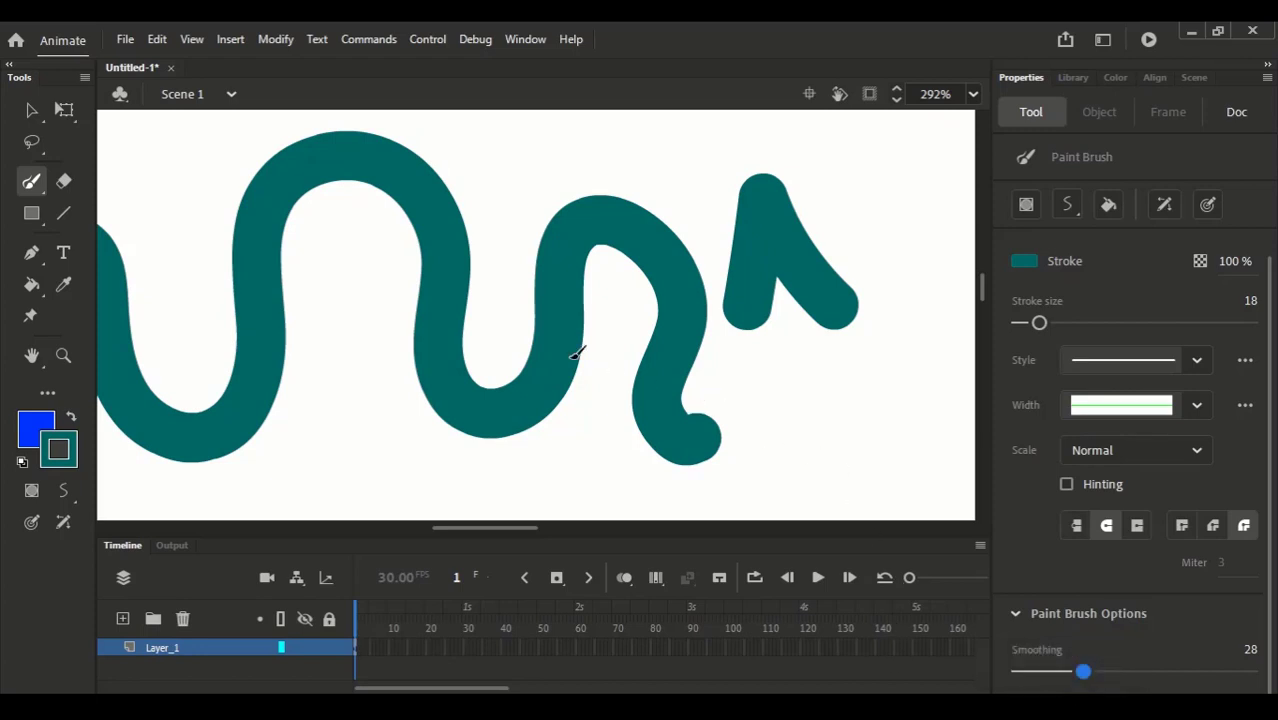
- Switch to the Classic Brush and set its smoothing to 0
left_click_drag(31, 181, 89, 192)
left_click_drag(1055, 522, 926, 535)
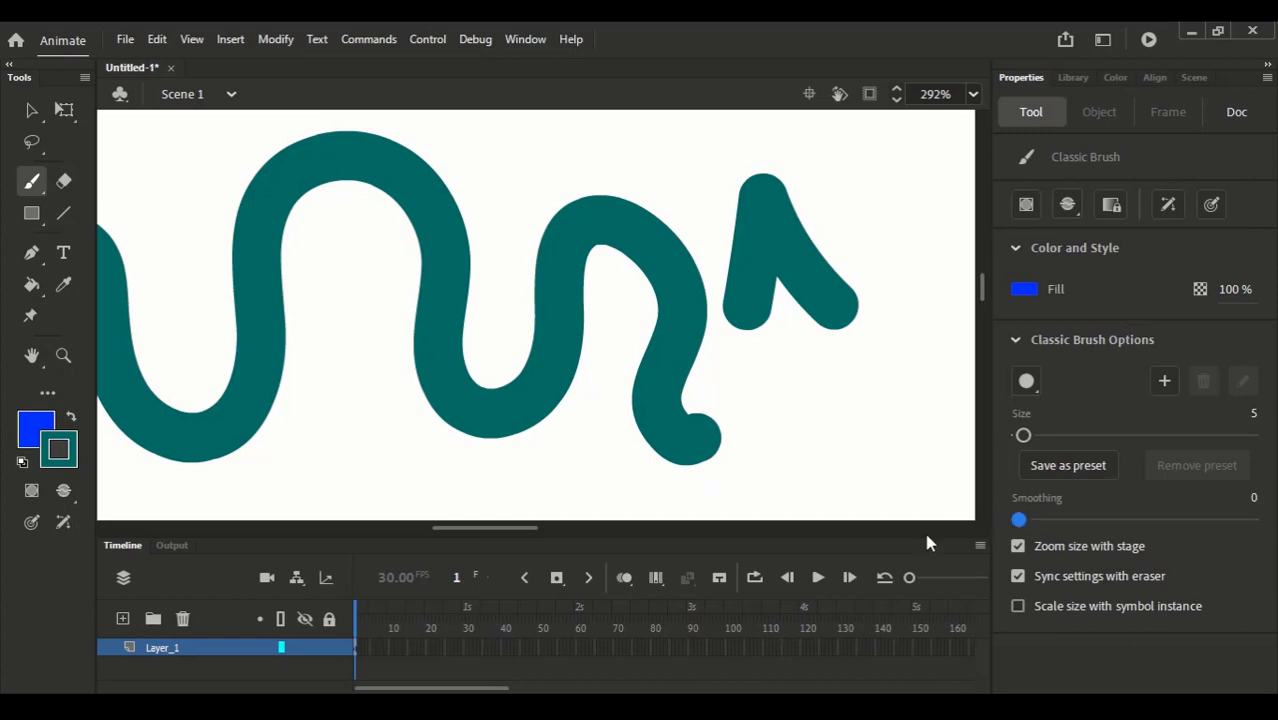
- Paint a wavy blue Classic Brush stroke below the inverted V and inspect its unsmoothed edges up close
mouse_move(786, 351)
left_mouse_down()
mouse_move(774, 389)
mouse_move(814, 383)
mouse_move(858, 428)
left_mouse_up()
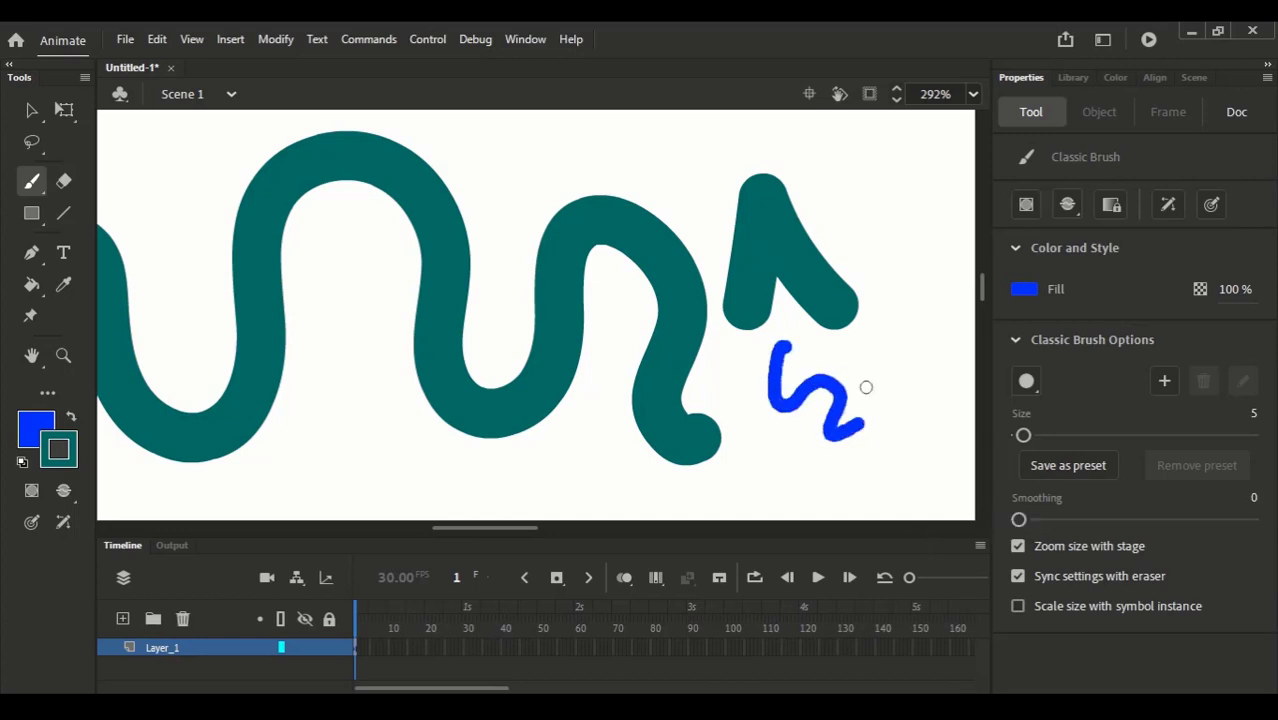
mouse_move(760, 318)
left_mouse_down()
mouse_move(810, 411)
mouse_move(800, 435)
left_mouse_up()
left_click_drag(471, 200, 556, 345)
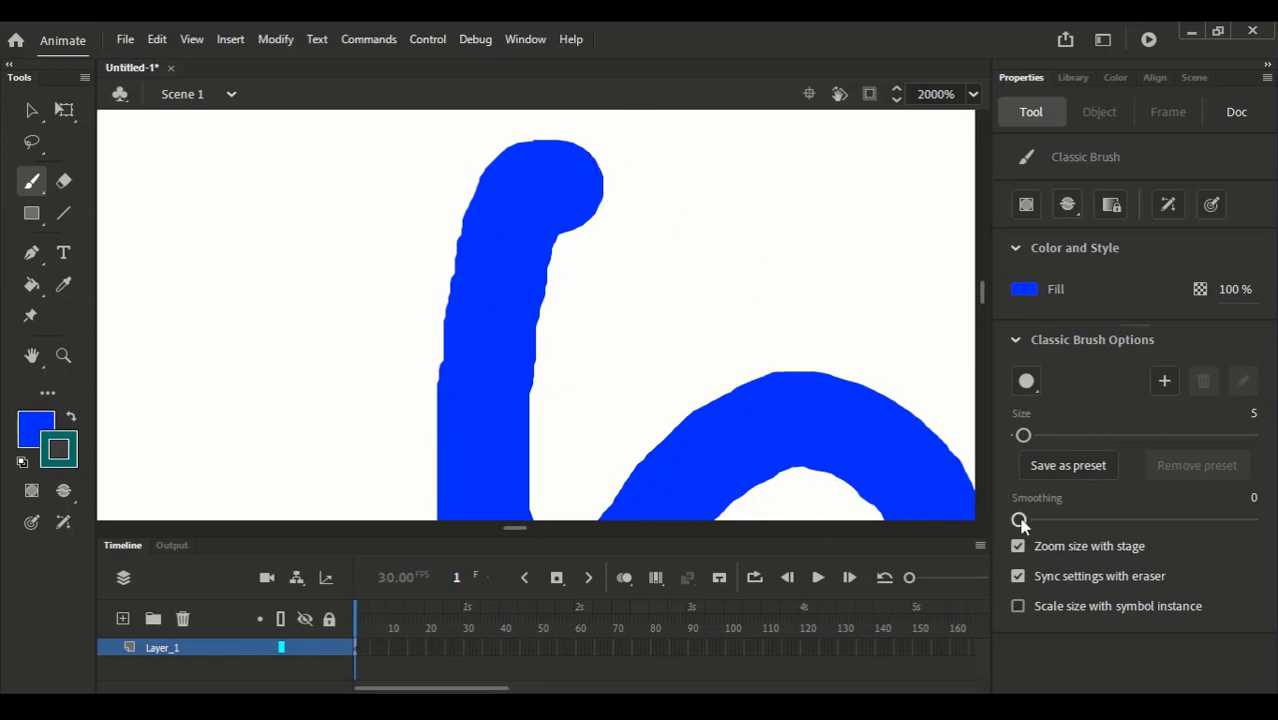
- Set the Classic Brush smoothing to 100 and paint a short curvy stroke beside the unsmoothed blue one
left_click_drag(1021, 519, 1251, 519)
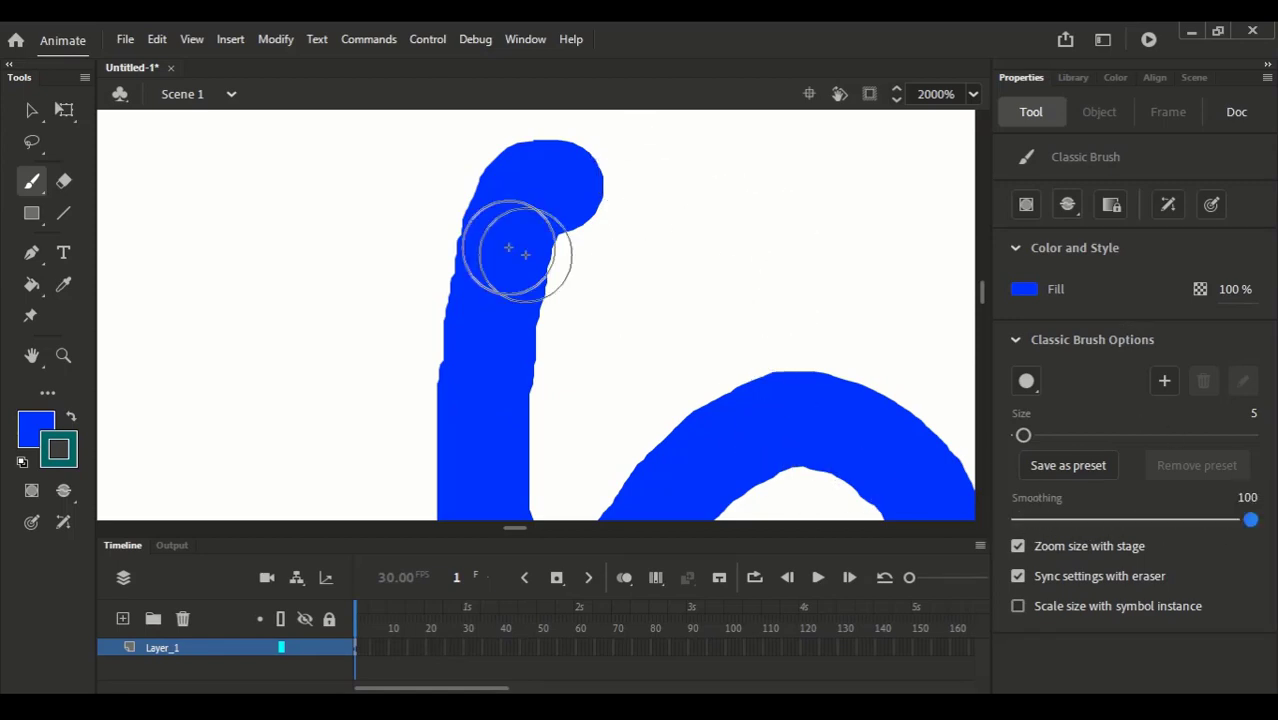
mouse_move(311, 168)
left_mouse_down()
mouse_move(280, 194)
mouse_move(324, 294)
mouse_move(257, 371)
mouse_move(250, 425)
left_mouse_up()
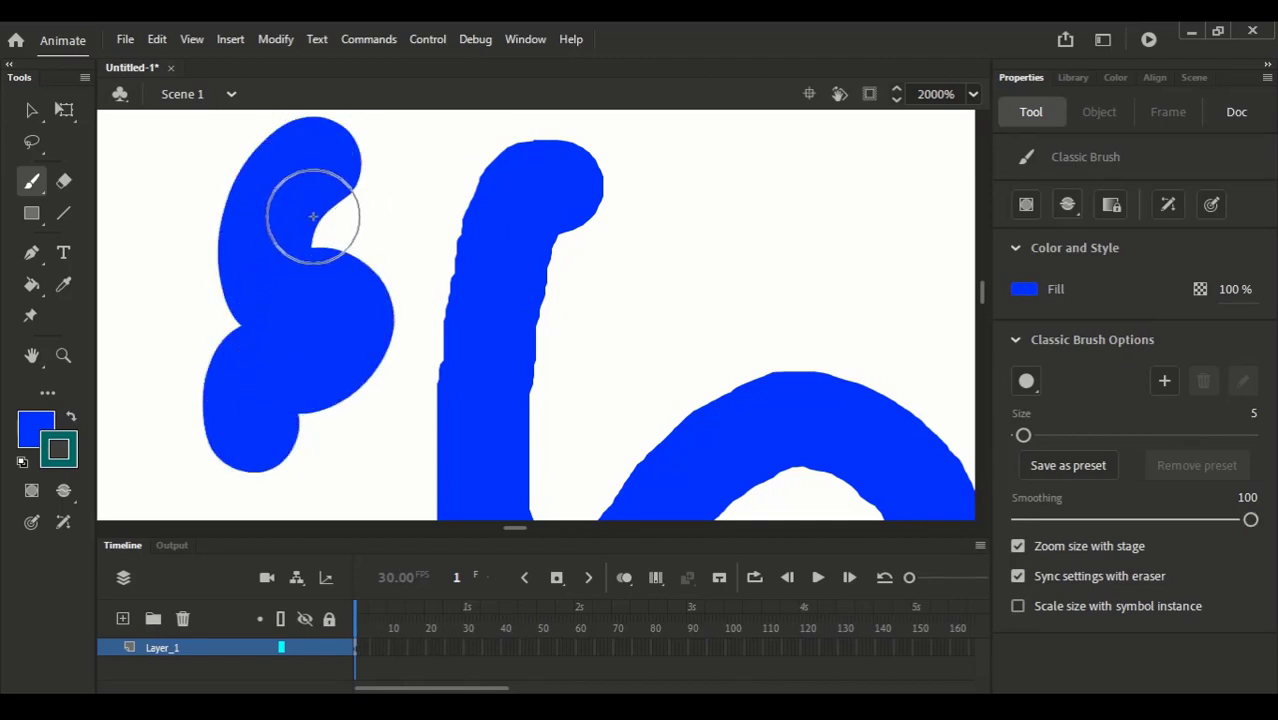
- Switch to the Paint Brush with smoothing 0 and stroke size 3, and draw a small S-curve beside the unsmoothed blue stroke
left_click(35, 181)
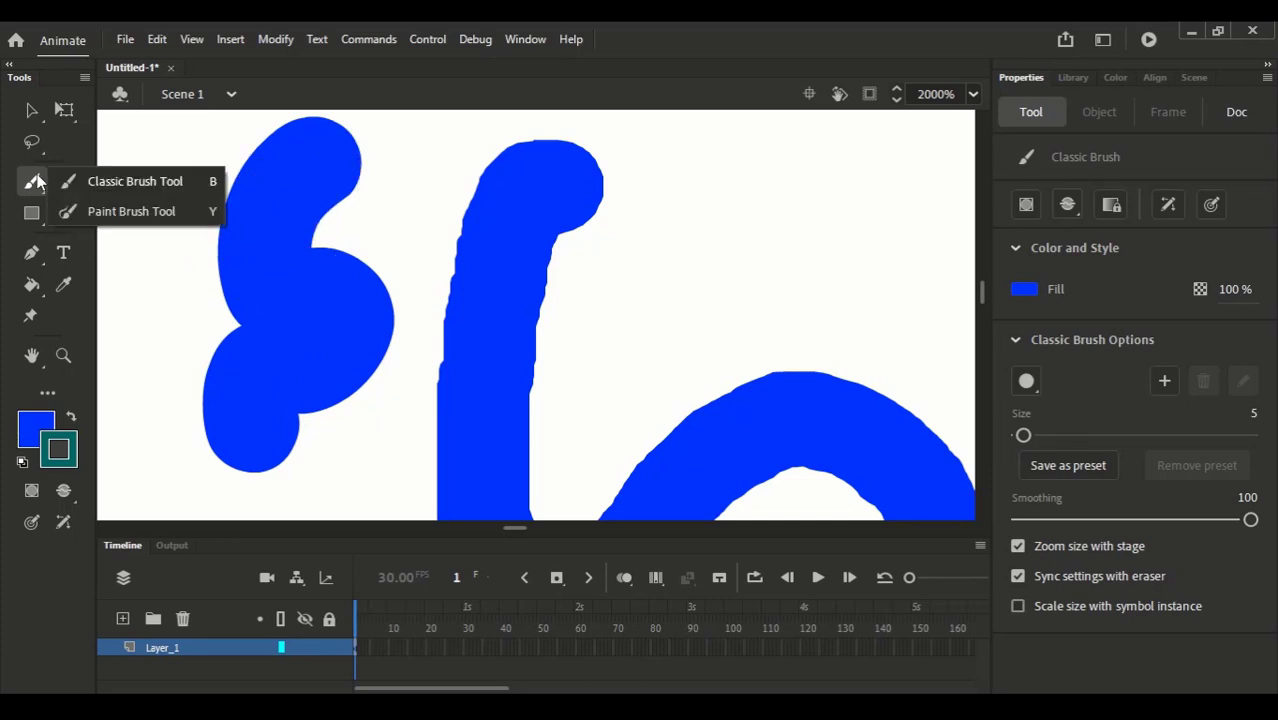
left_click(105, 213)
scroll(1130, 430, "down", 1)
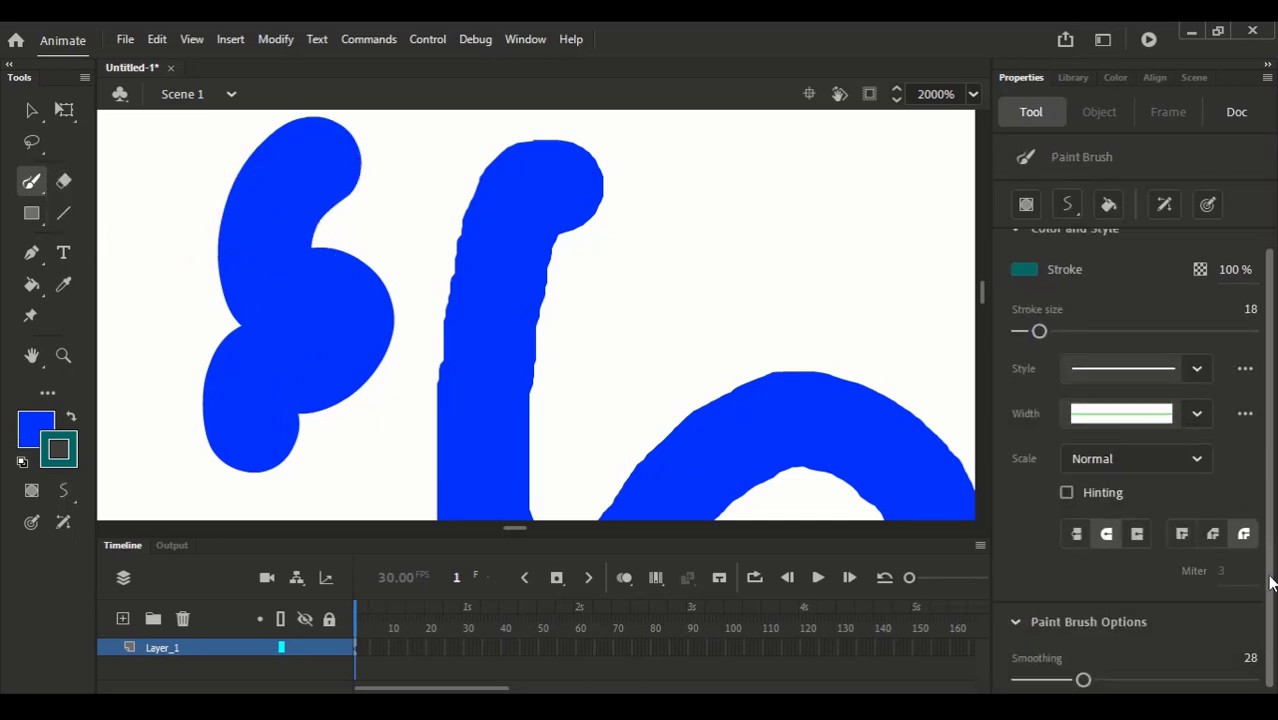
left_click_drag(1078, 671, 968, 673)
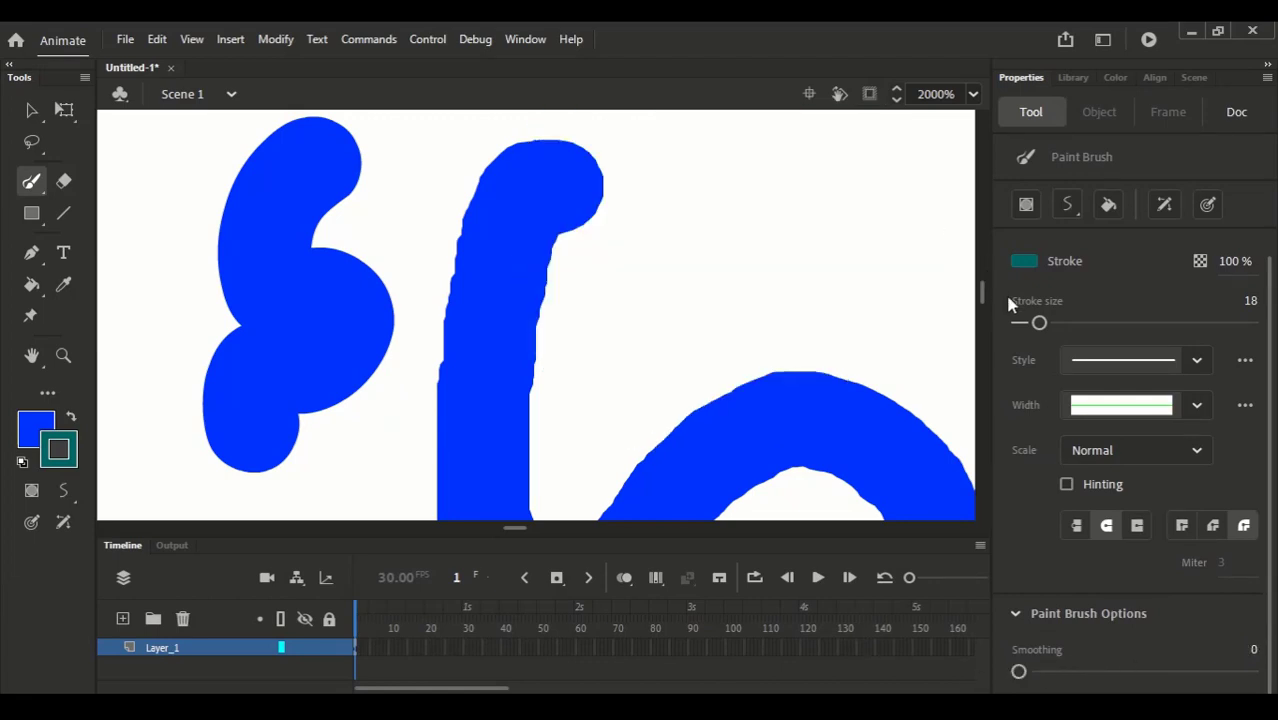
left_click_drag(1035, 326, 1021, 324)
left_click_drag(700, 195, 665, 348)
mouse_move(688, 195)
left_mouse_down()
mouse_move(736, 245)
mouse_move(660, 388)
left_mouse_up()
left_click_drag(770, 351, 601, 393)
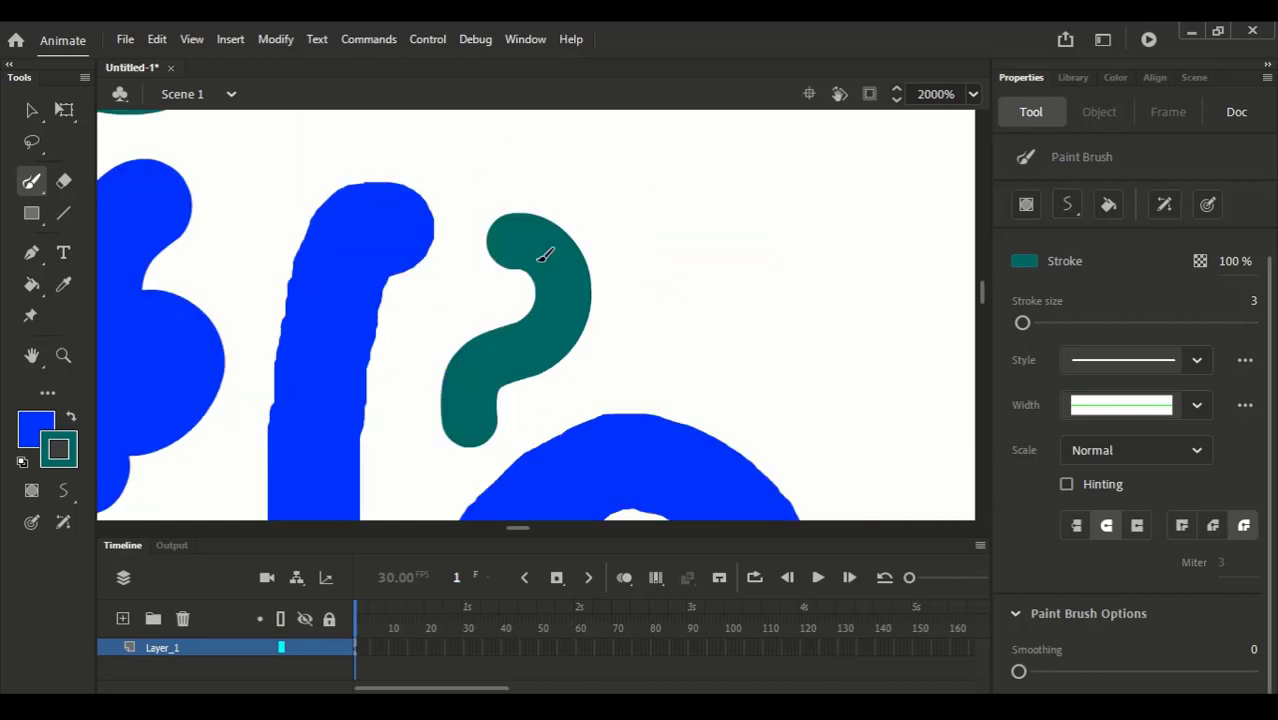
scroll(541, 341, "down", 2)
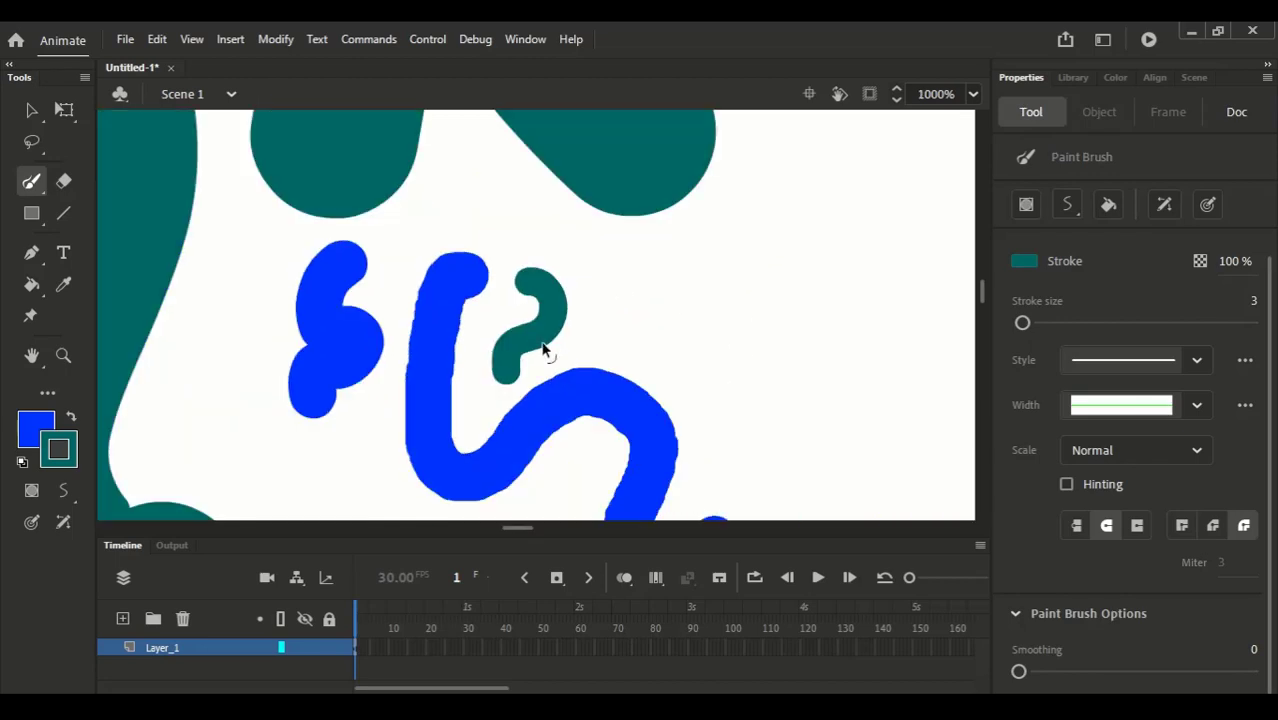
- Set the Paint Brush stroke size to 15 and try out unsmoothed curved strokes on the blank area, undoing each test stroke
mouse_move(766, 192)
left_mouse_down()
mouse_move(779, 235)
mouse_move(752, 400)
left_mouse_up()
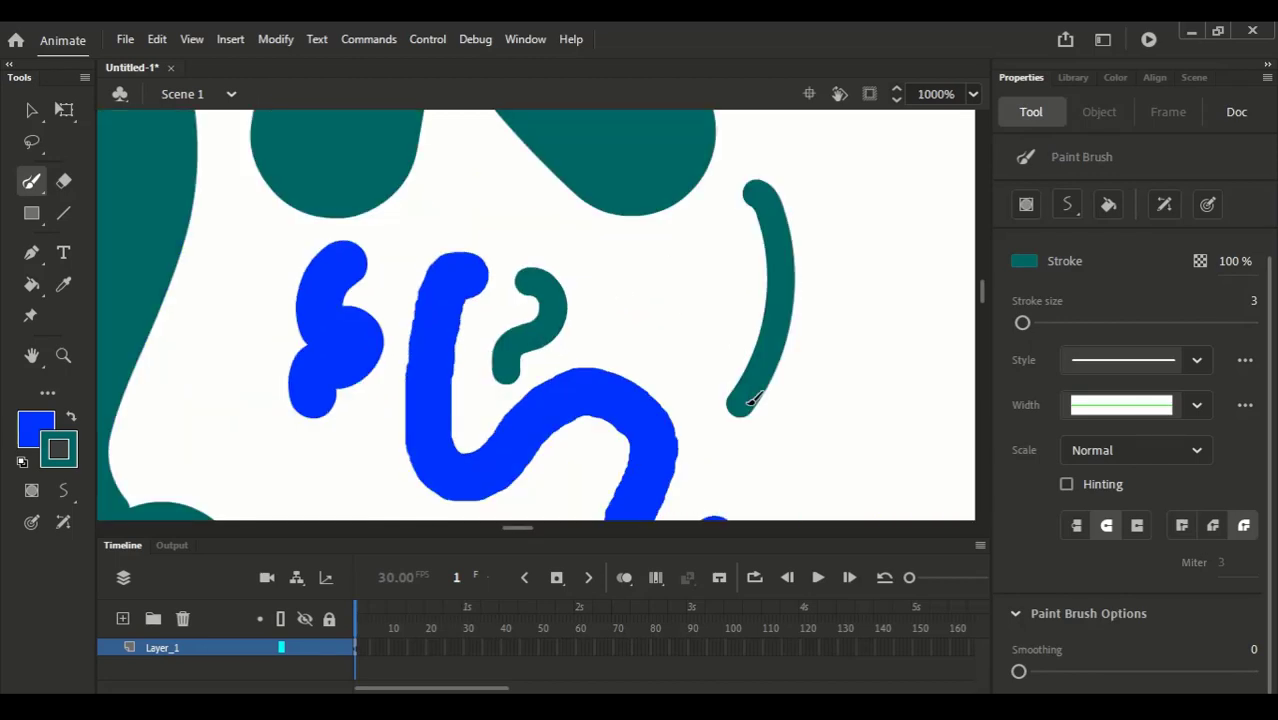
key("ctrl+z")
left_click_drag(1022, 322, 1032, 323)
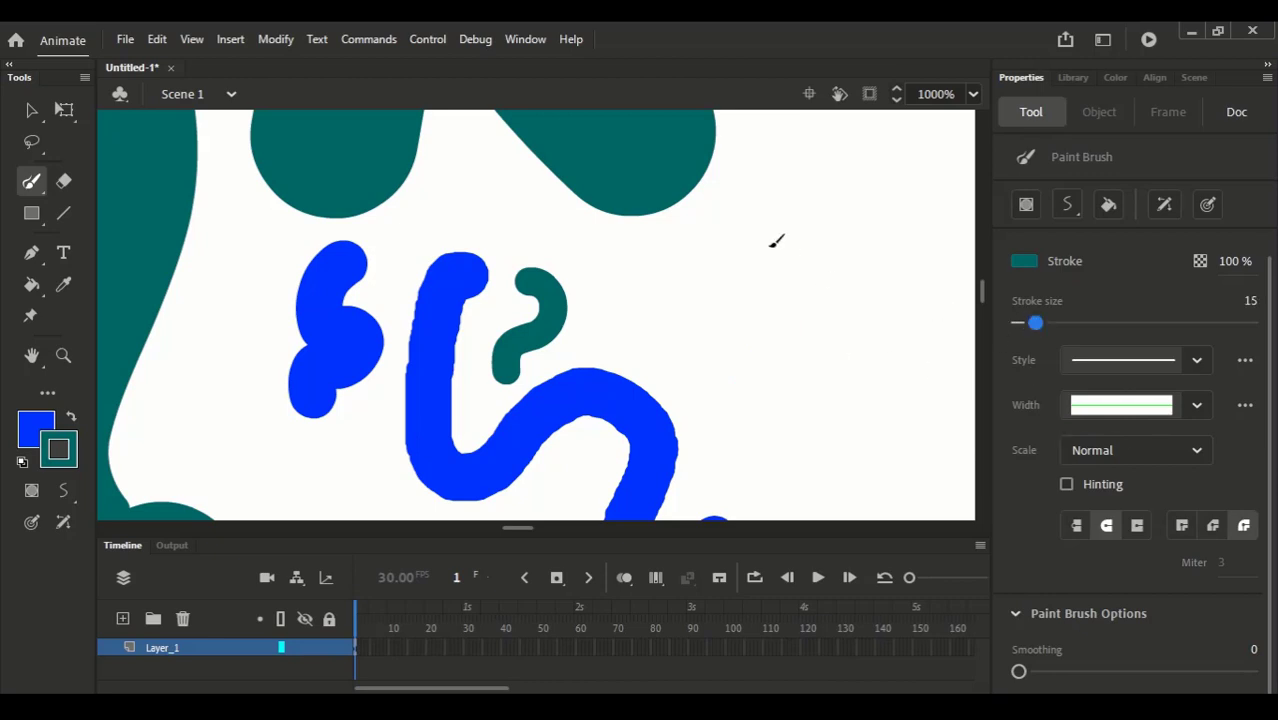
mouse_move(776, 242)
left_mouse_down()
mouse_move(822, 442)
mouse_move(819, 311)
left_mouse_up()
scroll(841, 399, "up", 1)
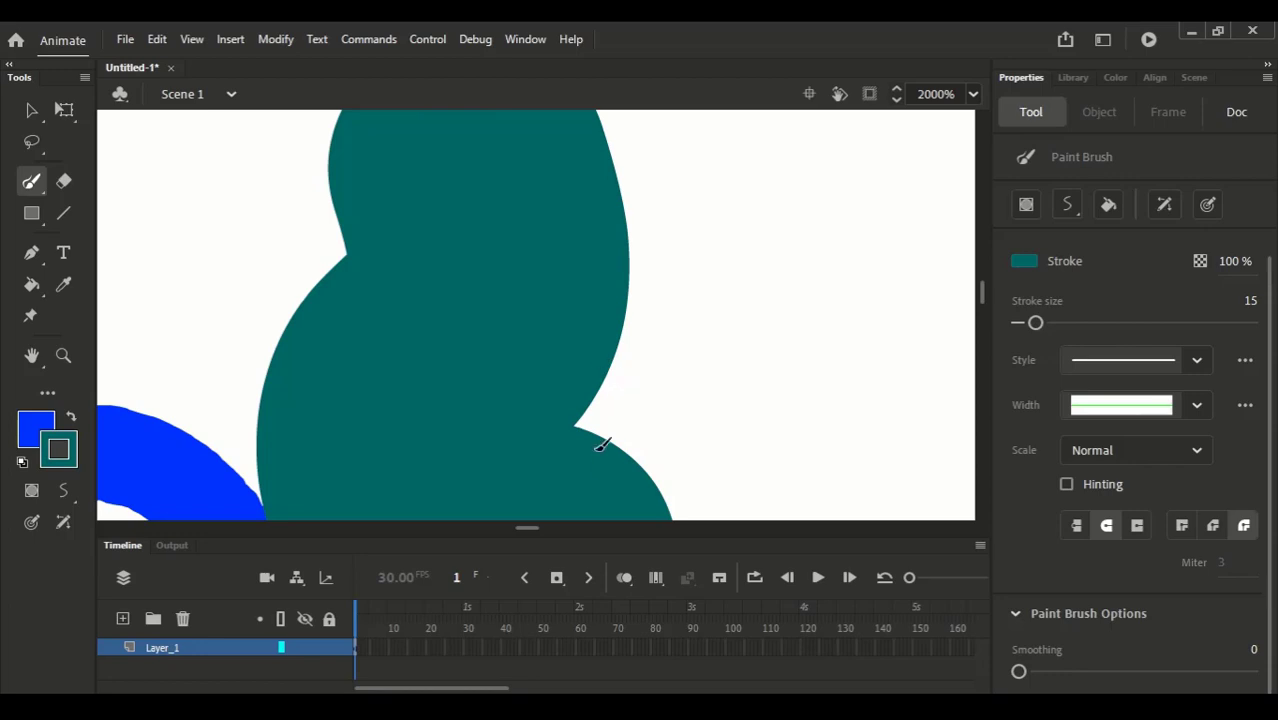
scroll(597, 450, "down", 1)
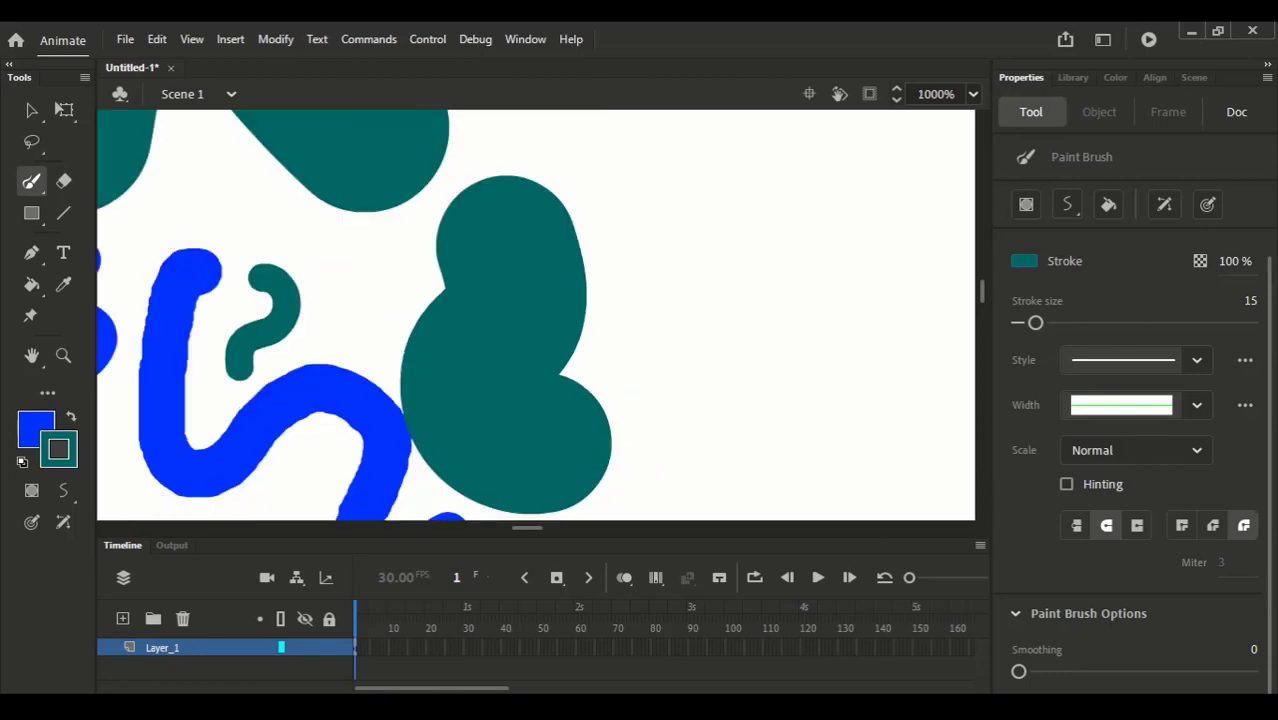
scroll(597, 450, "down", 3)
scroll(685, 334, "up", 2)
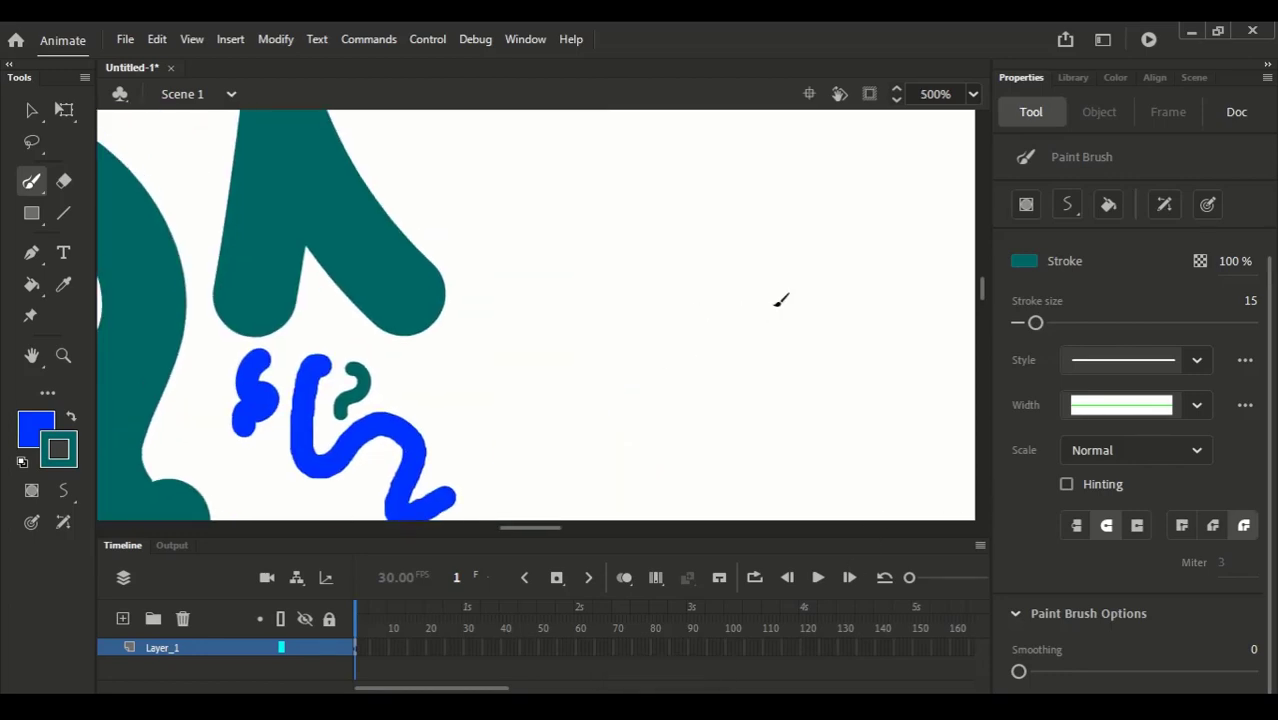
scroll(773, 400, "down", 1)
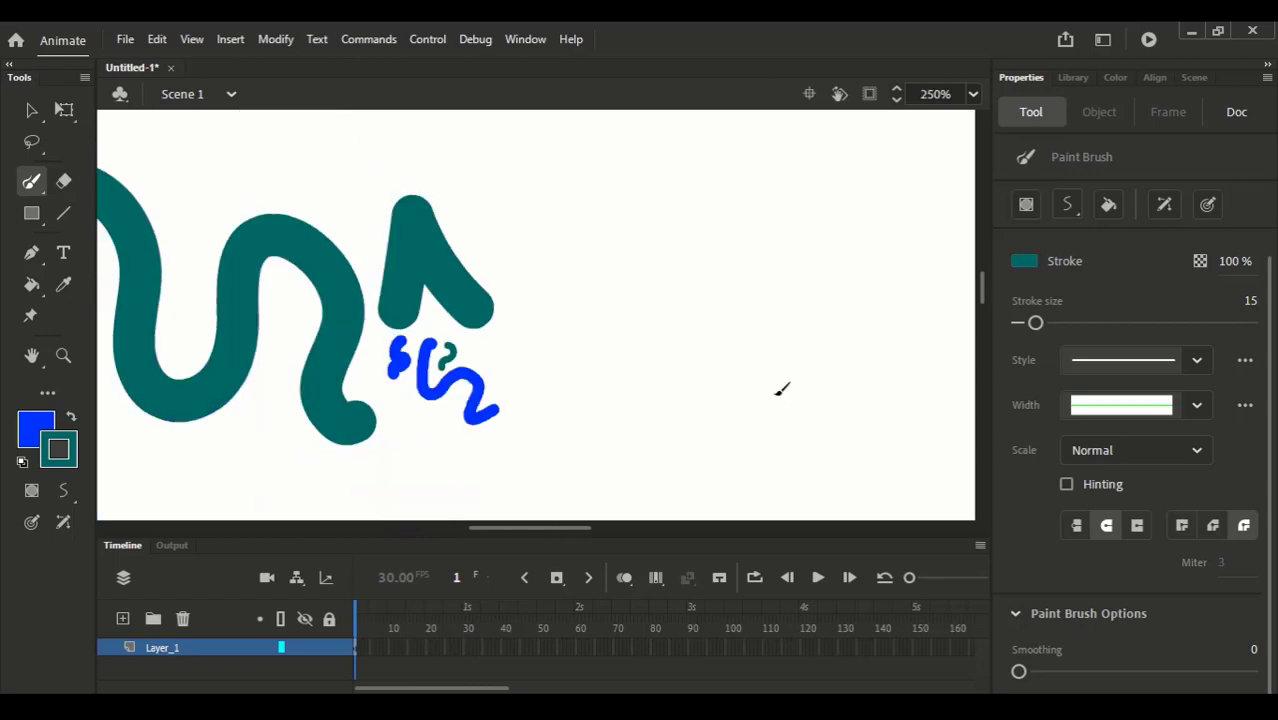
mouse_move(508, 286)
left_mouse_down()
mouse_move(589, 289)
mouse_move(712, 278)
left_mouse_up()
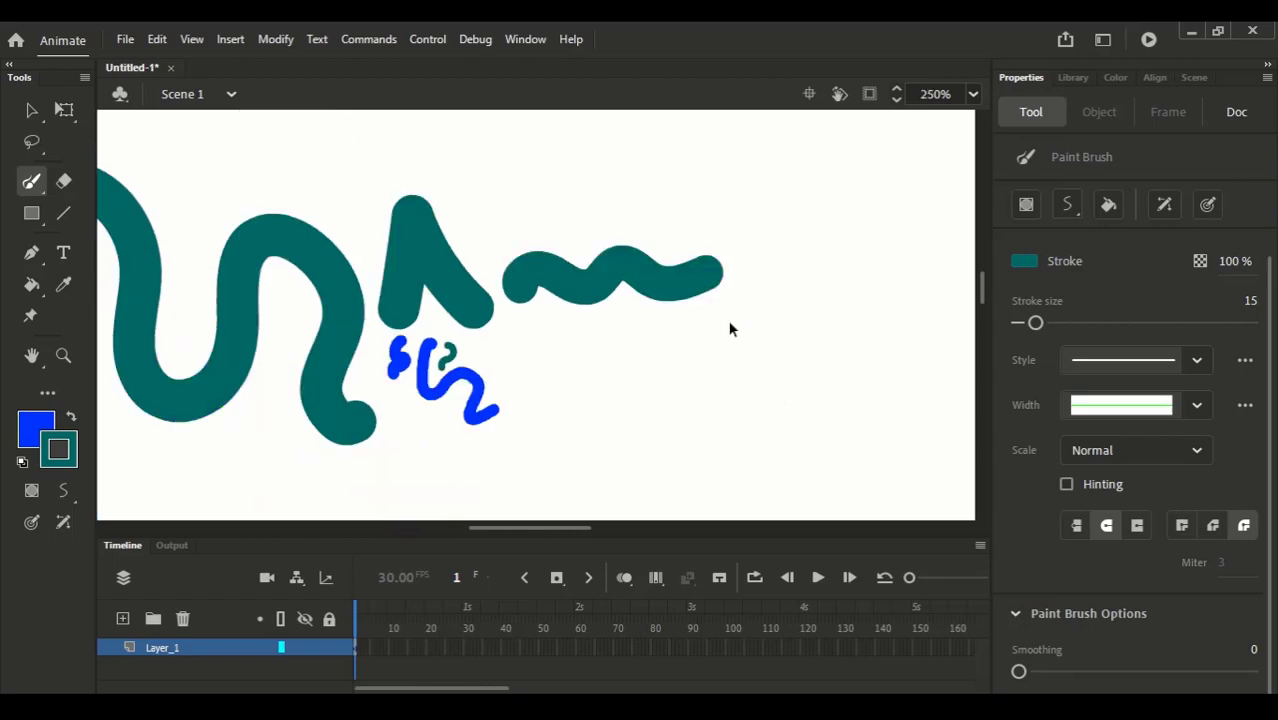
key("ctrl+z")
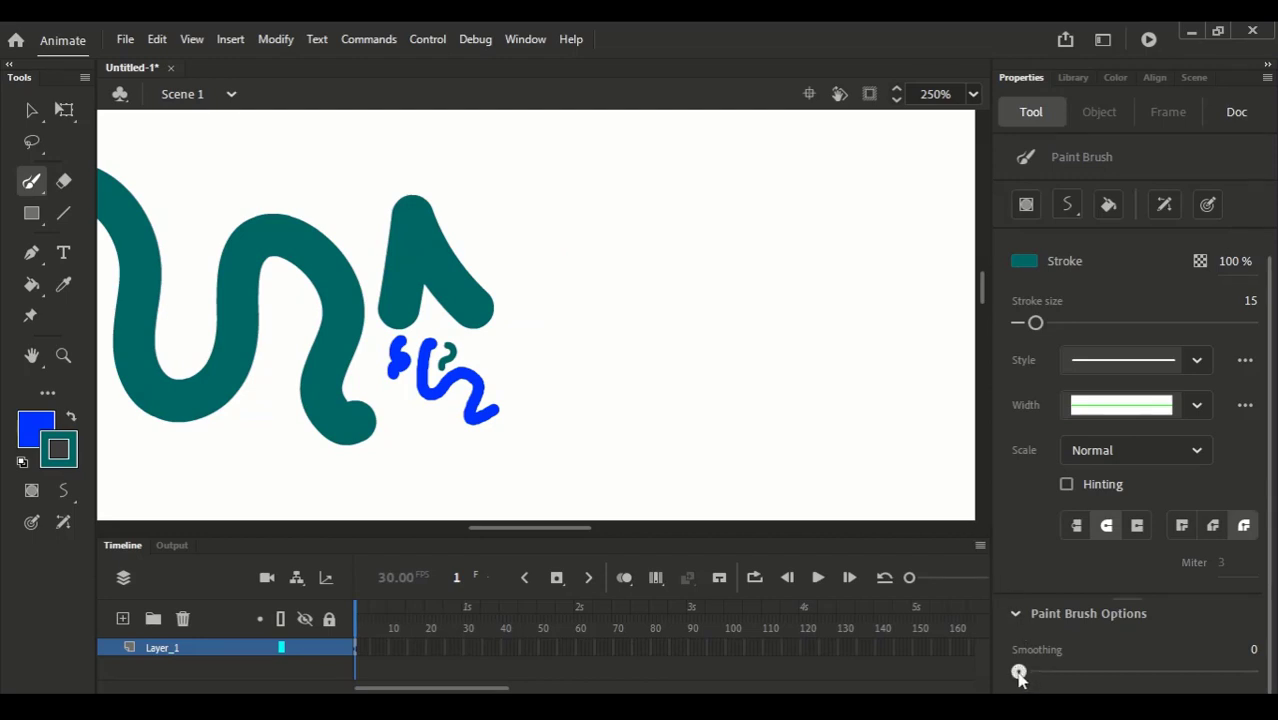
- Set the Paint Brush smoothing to 100 and draw an arch and a closed square outline beside the existing strokes
left_click_drag(1018, 672, 1256, 642)
mouse_move(636, 393)
left_mouse_down()
mouse_move(618, 321)
mouse_move(632, 237)
mouse_move(710, 225)
mouse_move(775, 263)
mouse_move(806, 338)
left_mouse_up()
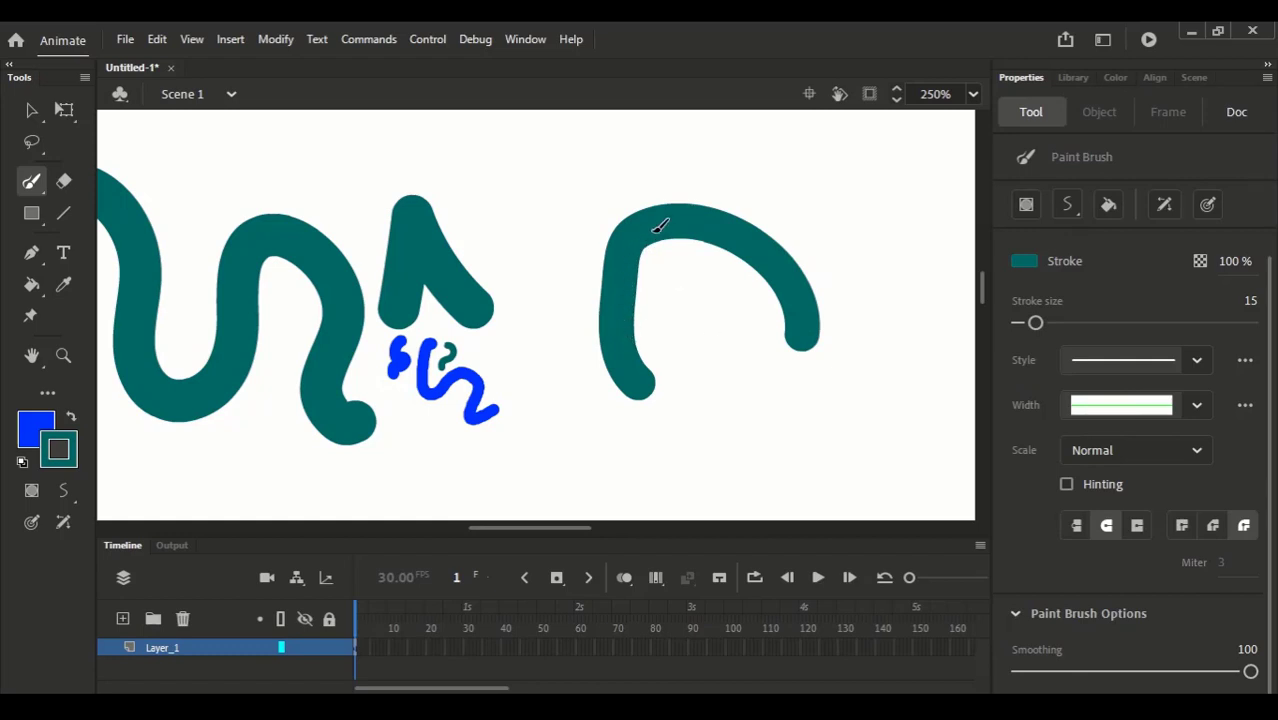
left_click_drag(814, 321, 624, 369)
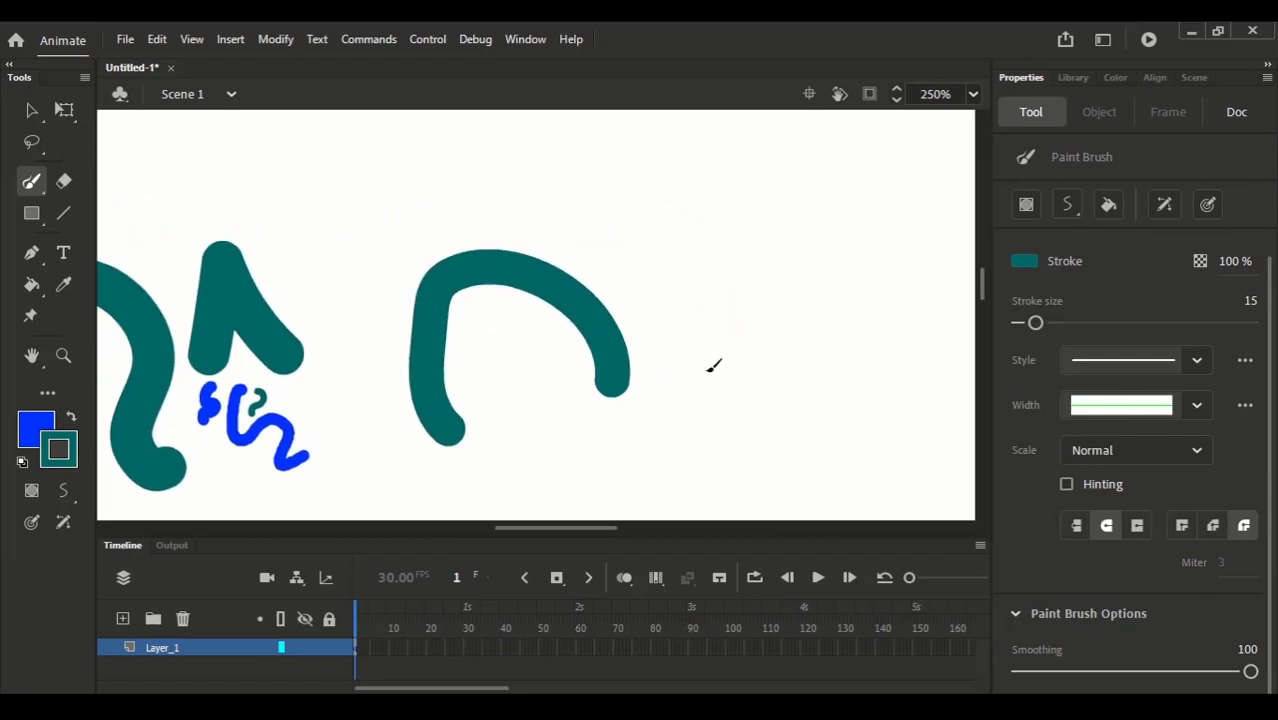
mouse_move(713, 365)
left_mouse_down()
mouse_move(736, 188)
mouse_move(930, 220)
mouse_move(893, 412)
mouse_move(872, 425)
mouse_move(758, 372)
mouse_move(706, 378)
mouse_move(720, 387)
left_mouse_up()
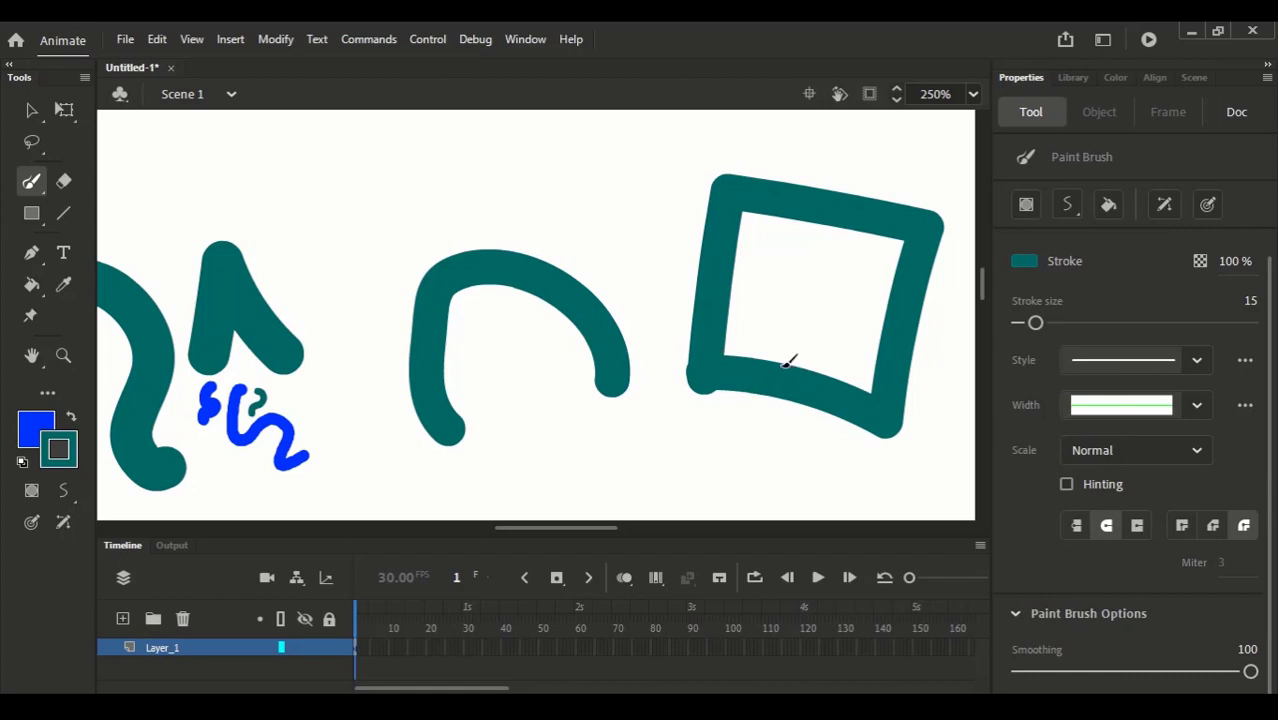
- Draw a rough circle beside the square and a short zigzag vertical stroke between the two shapes
left_click_drag(770, 282, 676, 286)
left_click_drag(749, 254, 539, 264)
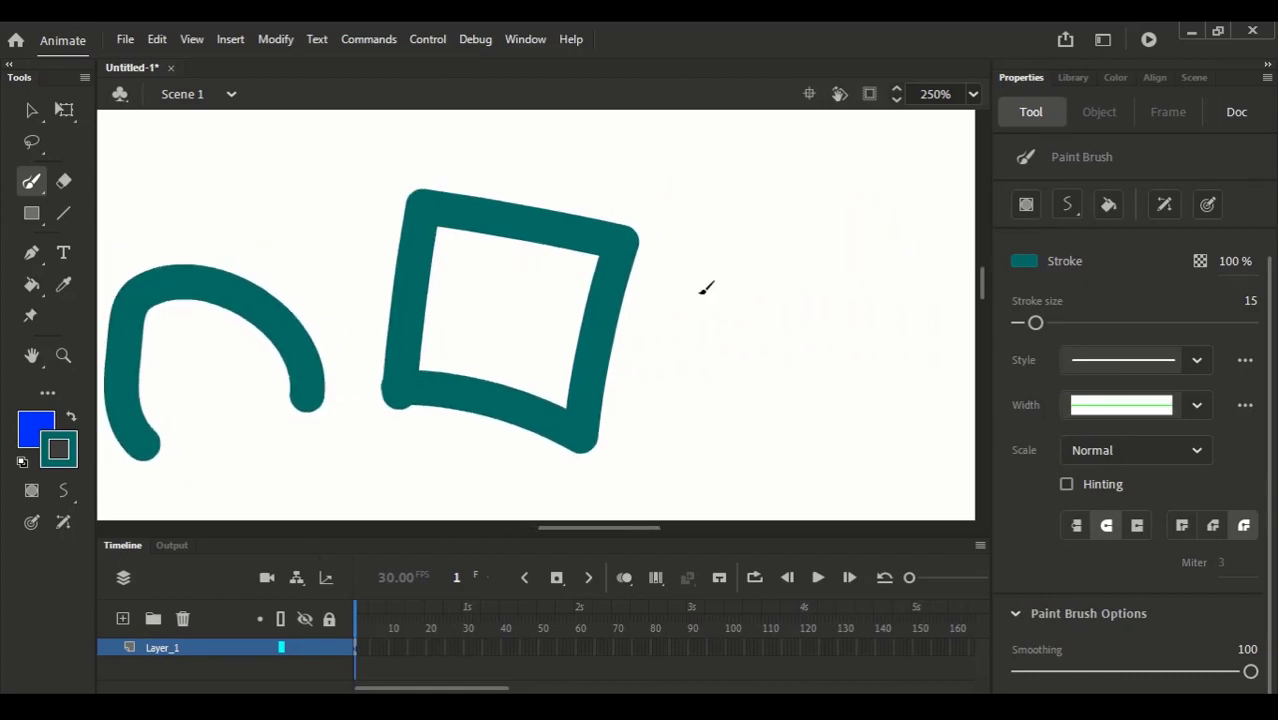
mouse_move(728, 303)
left_mouse_down()
mouse_move(718, 213)
mouse_move(741, 190)
mouse_move(795, 180)
mouse_move(857, 203)
mouse_move(893, 247)
mouse_move(878, 316)
mouse_move(821, 345)
mouse_move(756, 338)
mouse_move(725, 318)
left_mouse_up()
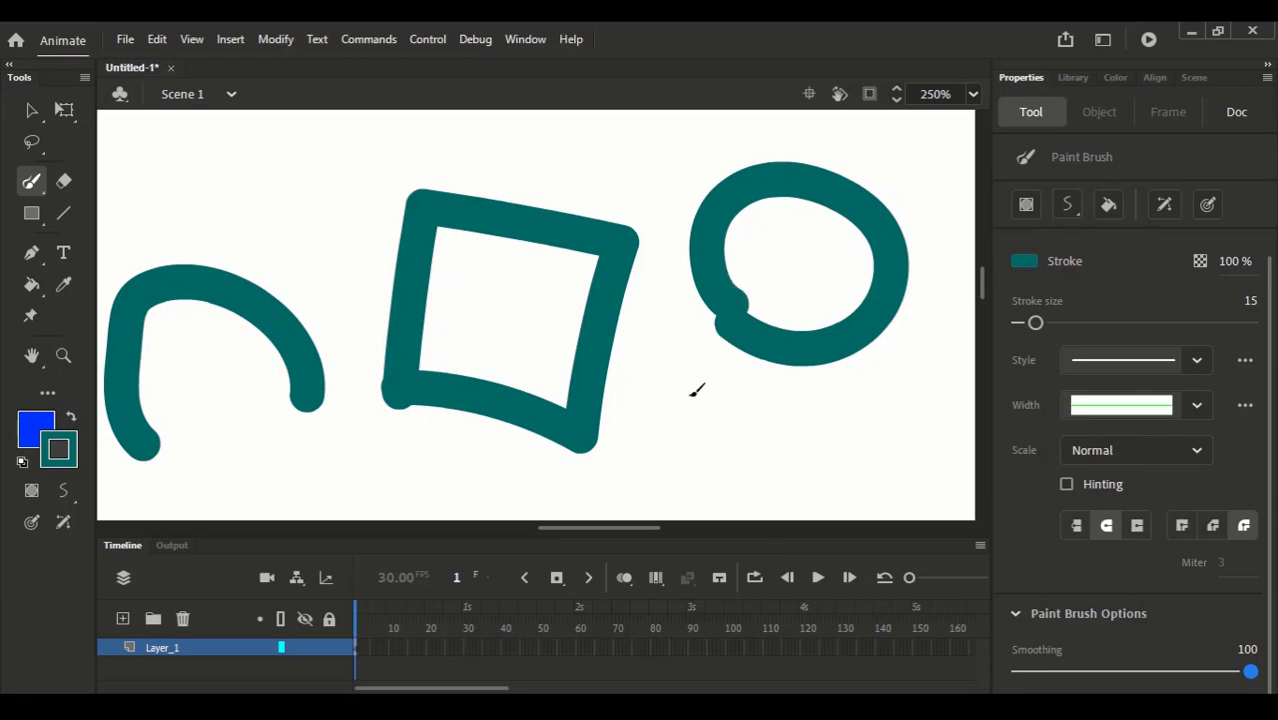
left_click_drag(678, 470, 667, 335)
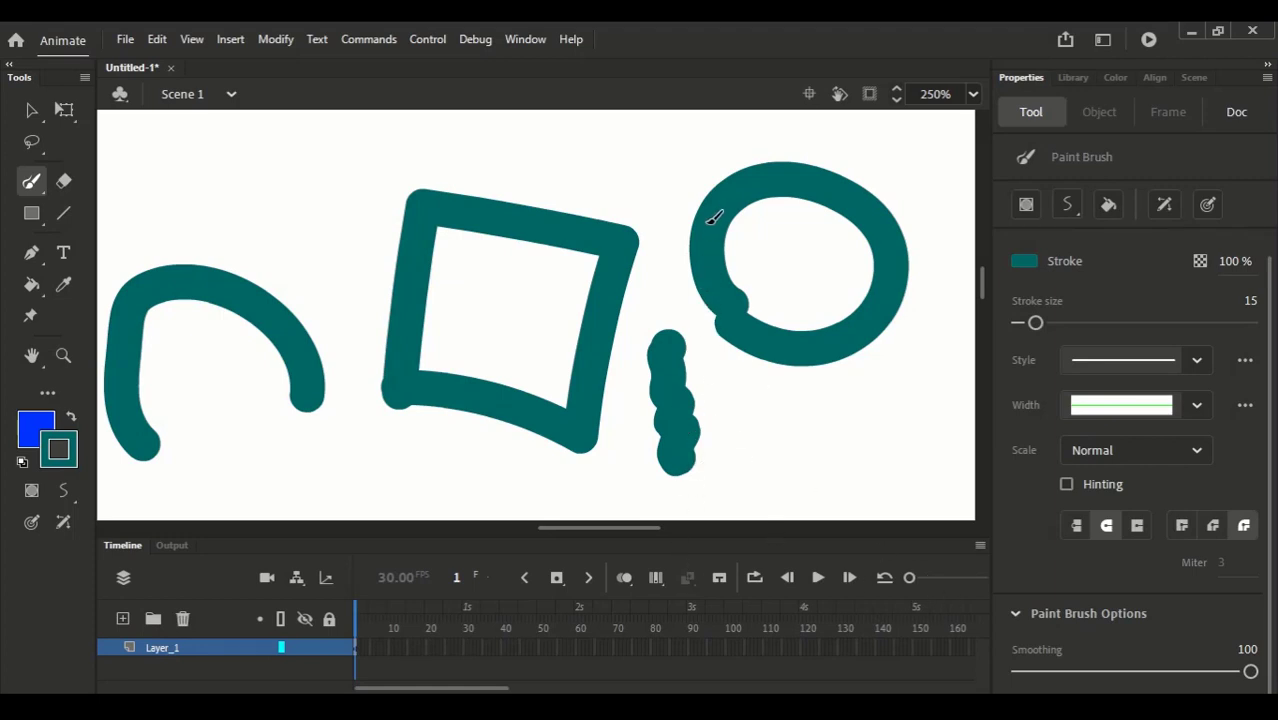
- Try an M-shaped Paint Brush stroke beside the circle at smoothing 100, and undo it
scroll(673, 357, "right", 5)
scroll(673, 357, "up", 3)
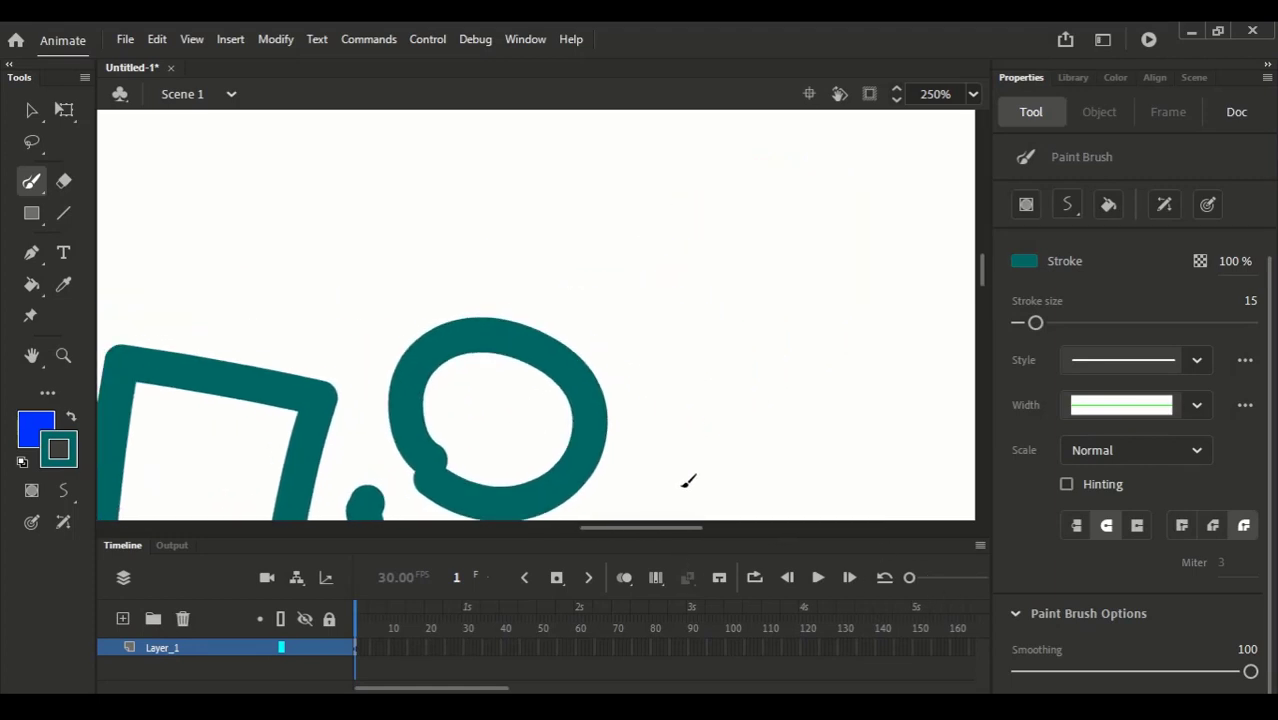
mouse_move(685, 484)
left_mouse_down()
mouse_move(659, 325)
mouse_move(699, 240)
mouse_move(790, 311)
mouse_move(877, 288)
mouse_move(840, 424)
left_mouse_up()
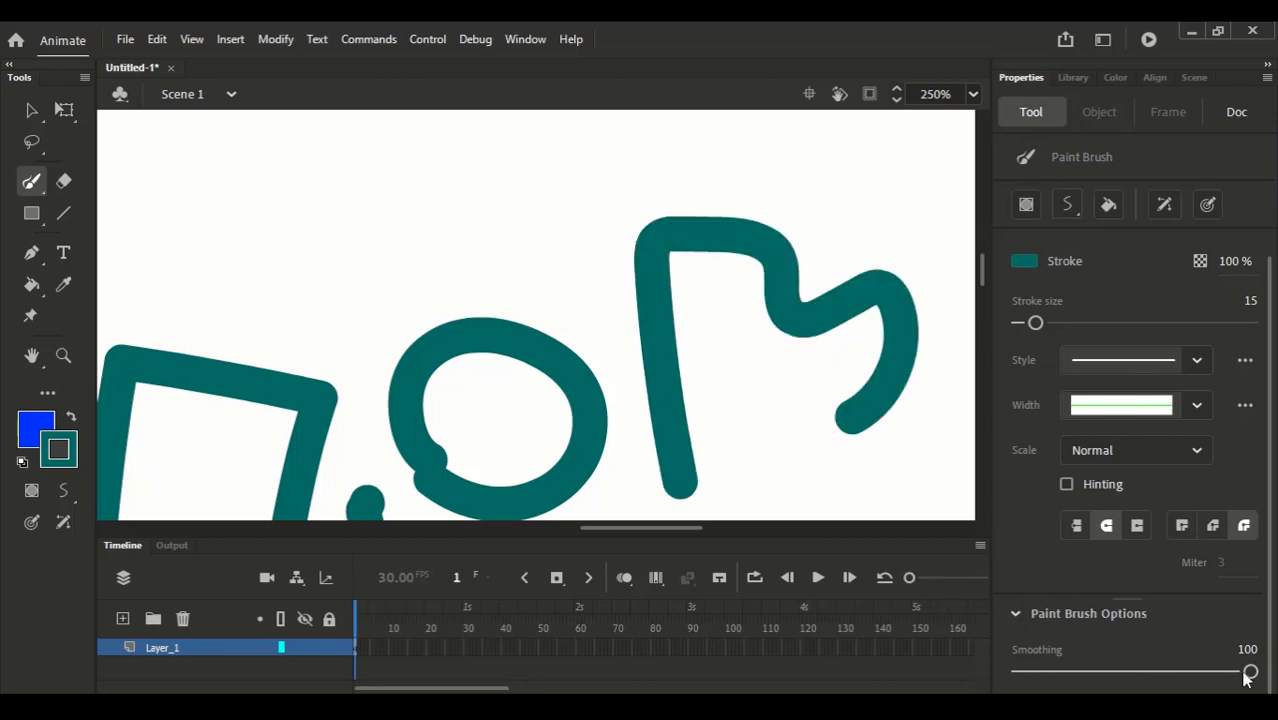
key("ctrl+z")
- Select the tiny overhanging stroke end at the lower-left corner of the hand-drawn square
key("ctrl+minus")
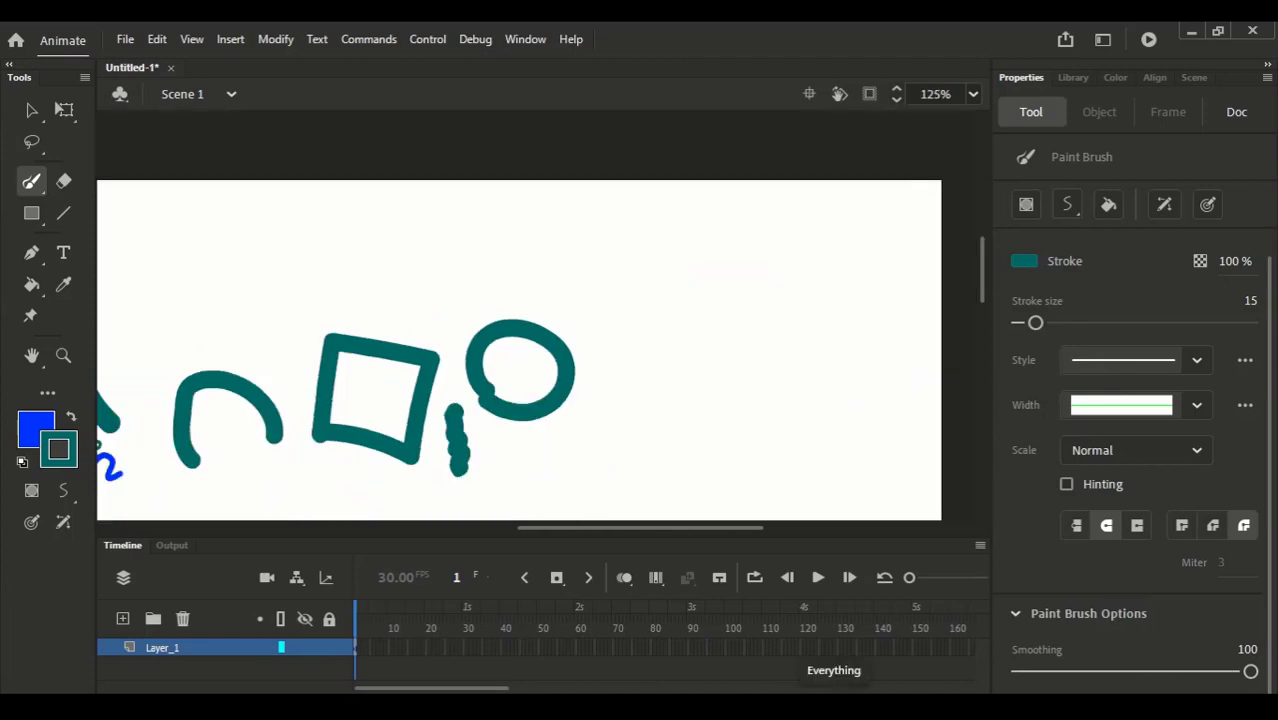
mouse_move(641, 312)
left_mouse_down()
mouse_move(665, 303)
mouse_move(667, 337)
mouse_move(762, 262)
mouse_move(955, 262)
left_mouse_up()
mouse_move(773, 277)
left_mouse_down()
mouse_move(805, 283)
mouse_move(735, 291)
left_mouse_up()
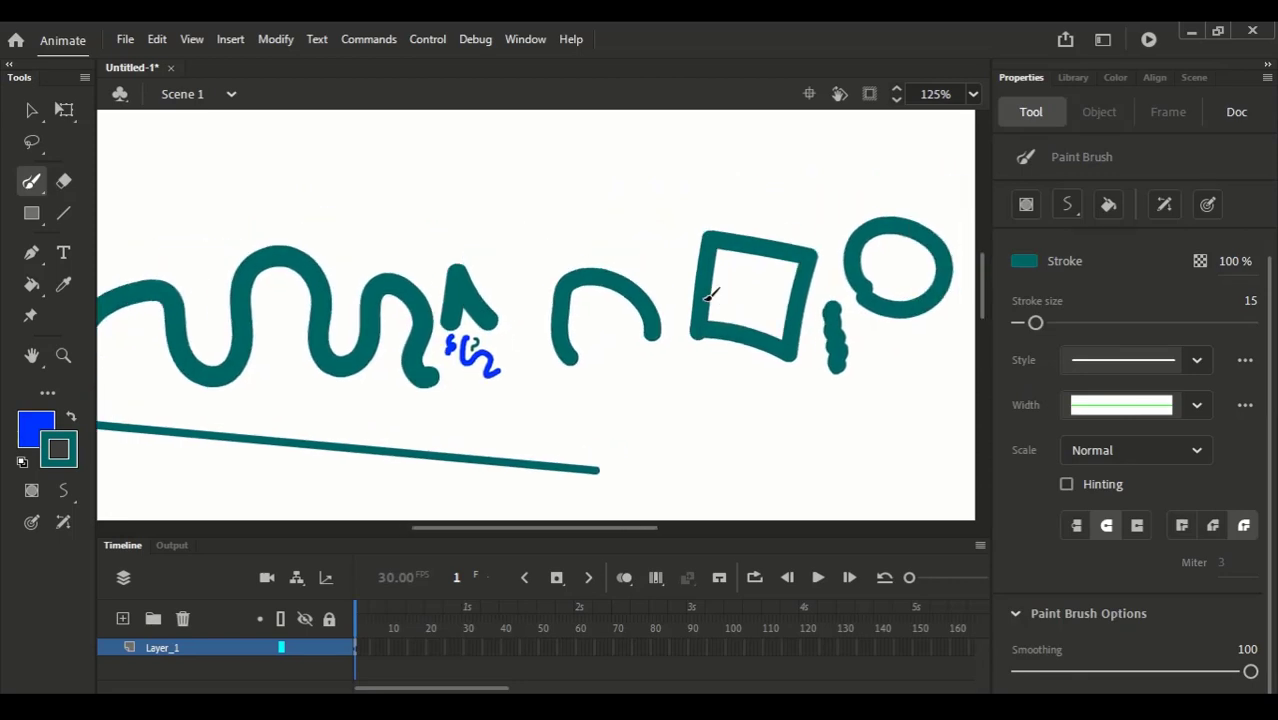
key("v")
left_click(696, 338)
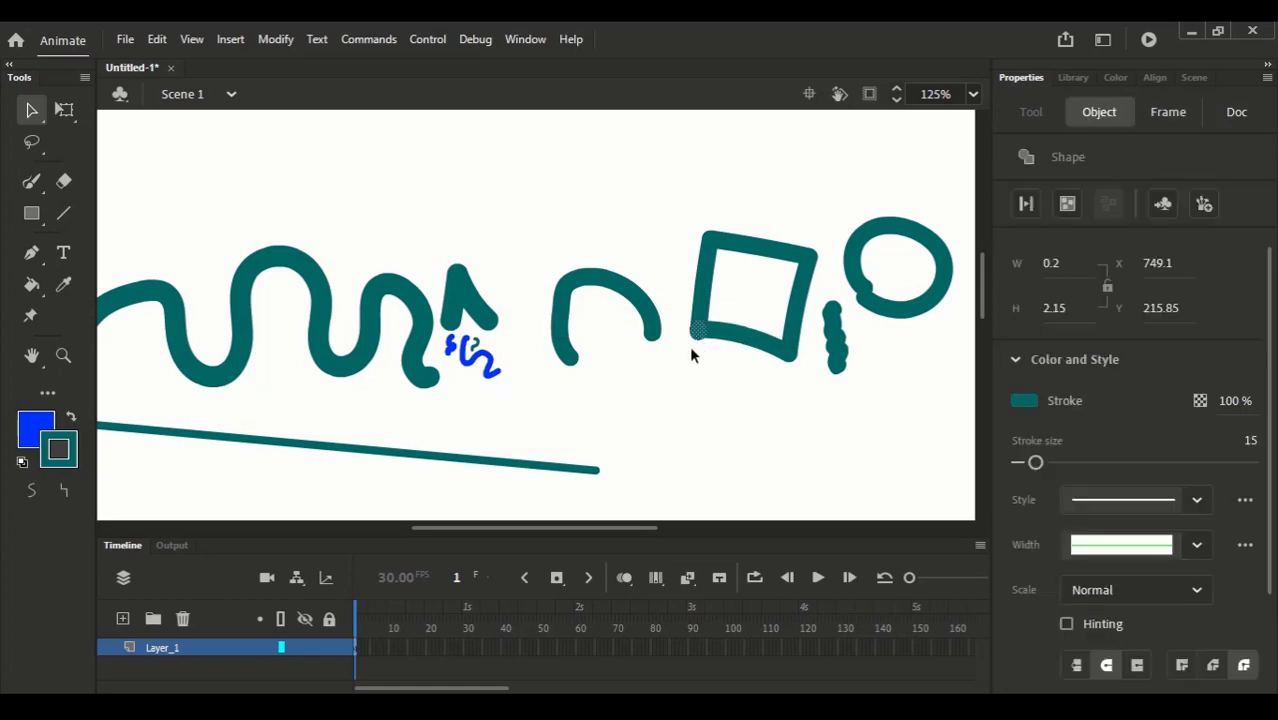
- Return to the Paint Brush tool settings and set its smoothing to 0
left_click(31, 181)
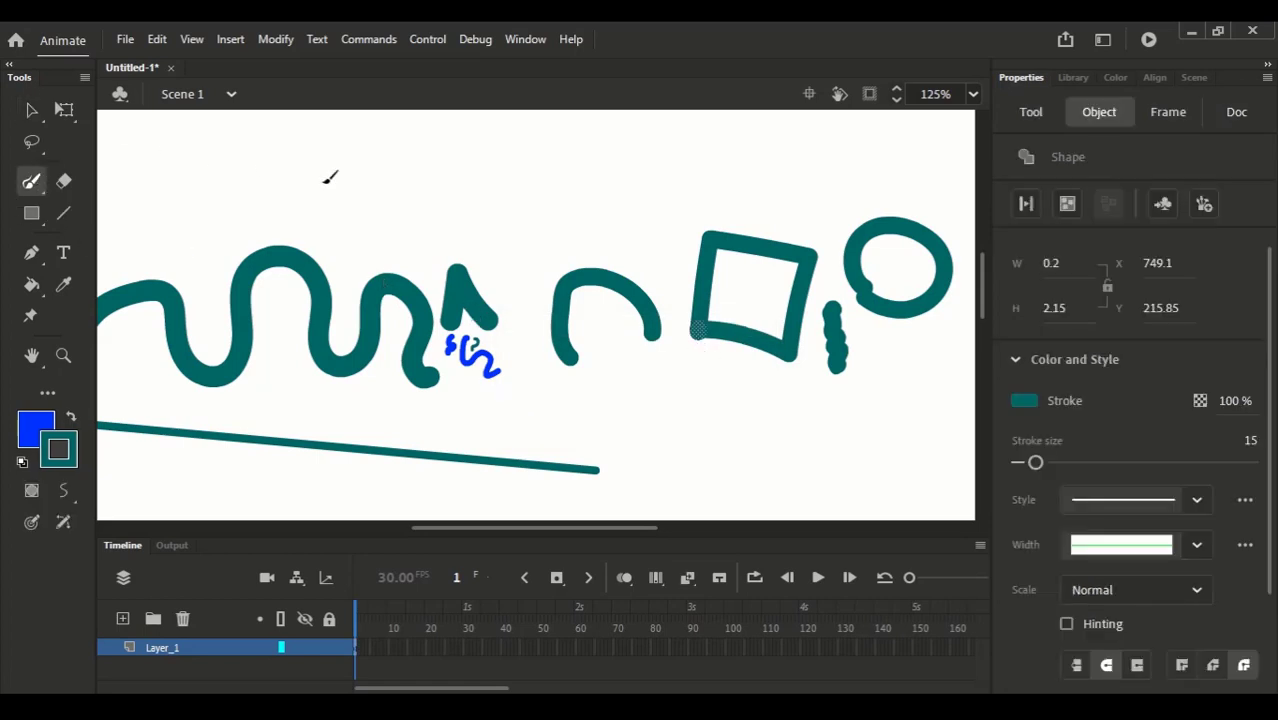
scroll(1130, 580, "down", 3)
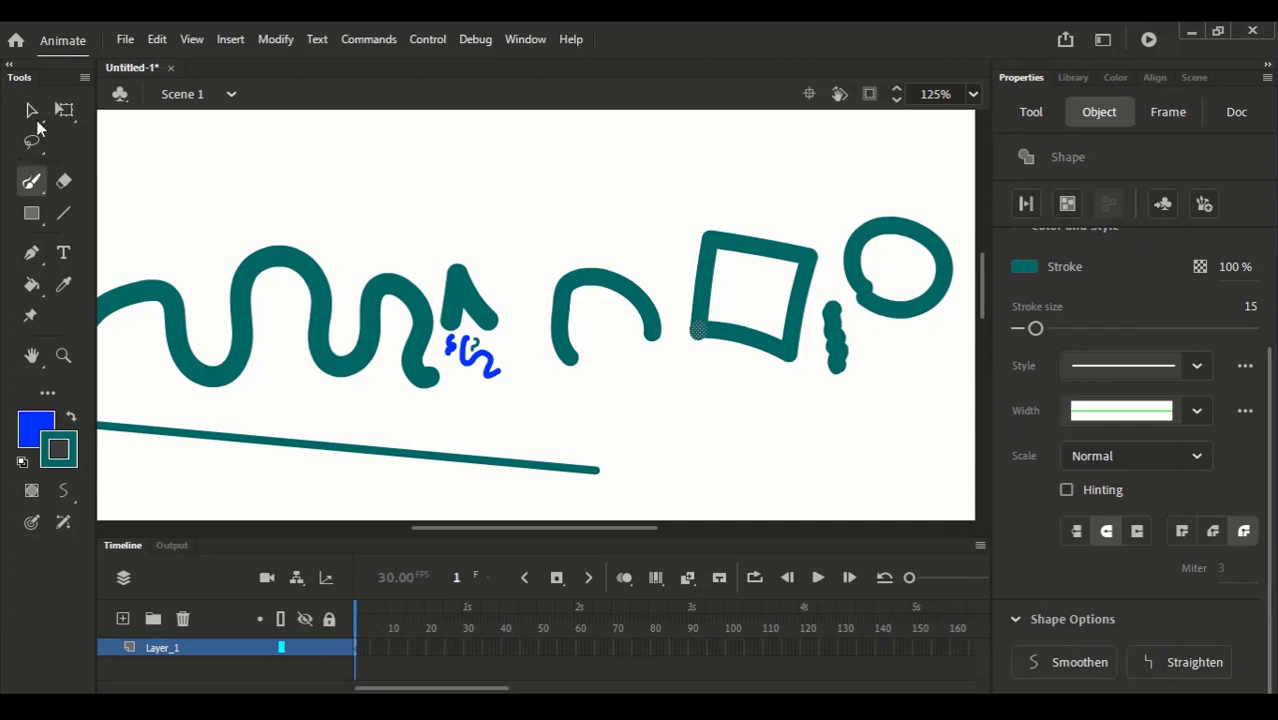
left_click(1020, 120)
left_click_drag(1203, 677, 1018, 672)
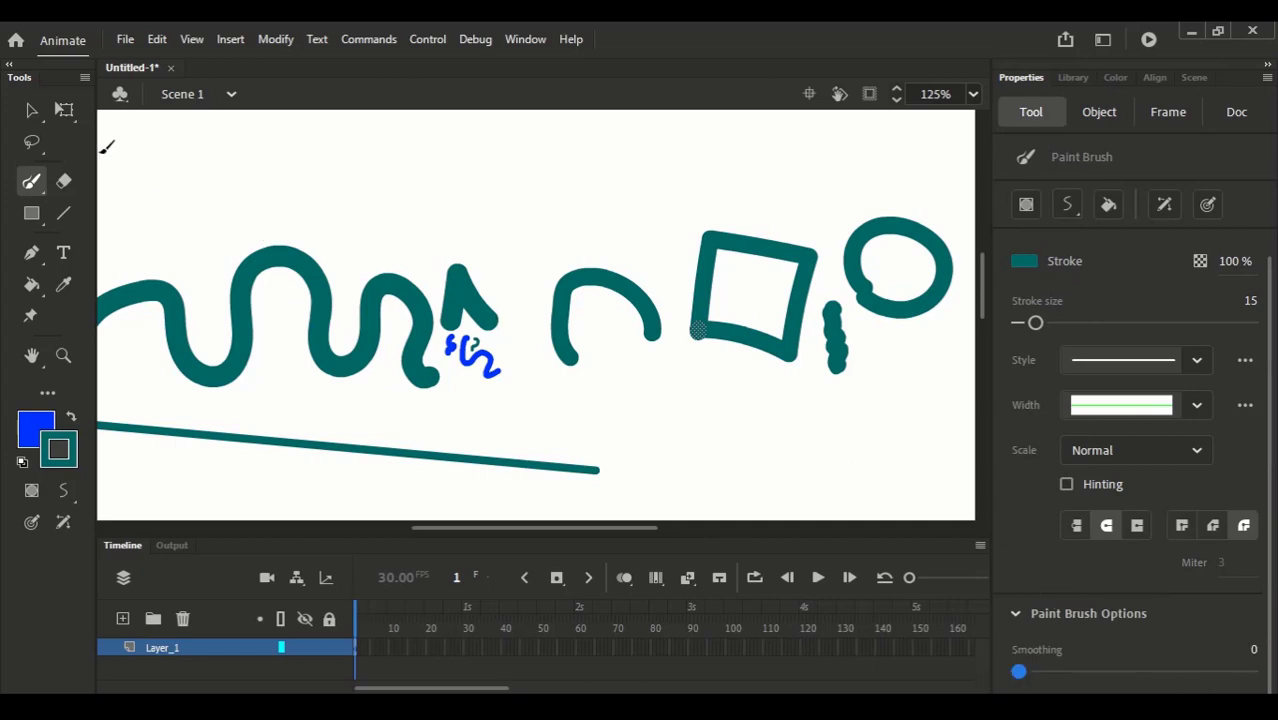
- Delete the tiny overhanging stroke end at the lower-left corner of the hand-drawn square
left_click(31, 110)
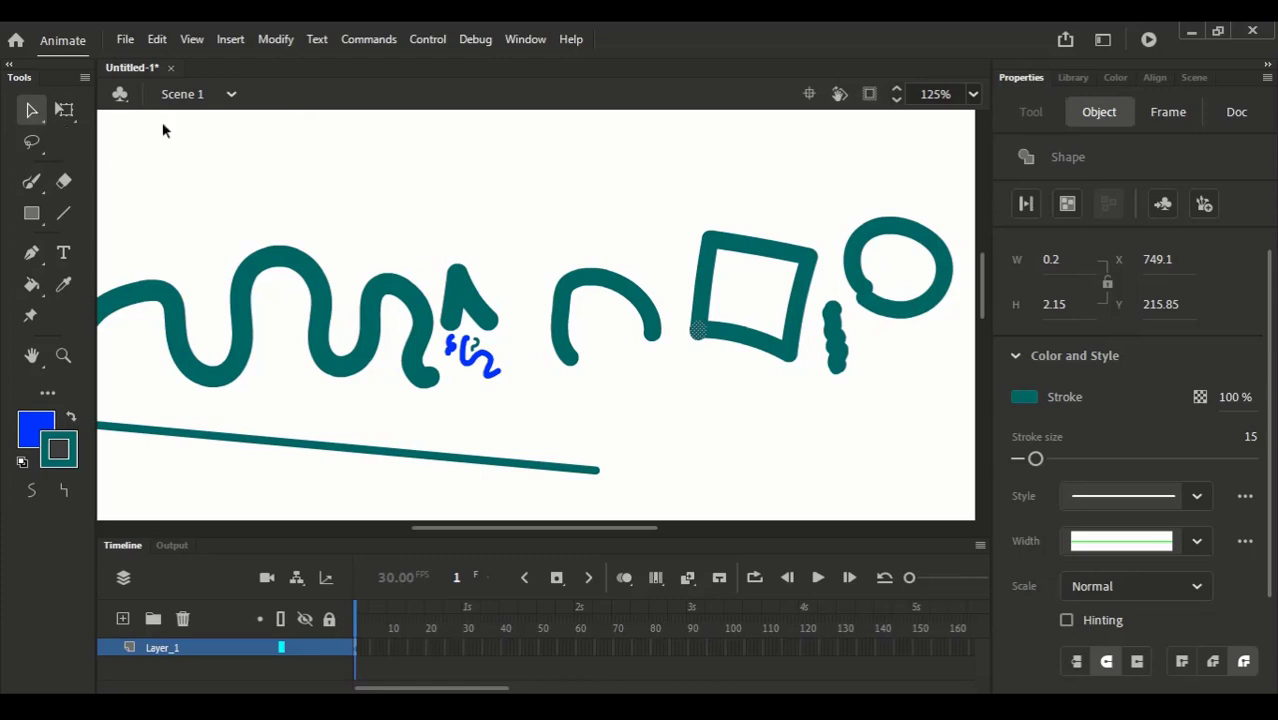
left_click(657, 241)
left_click(699, 334)
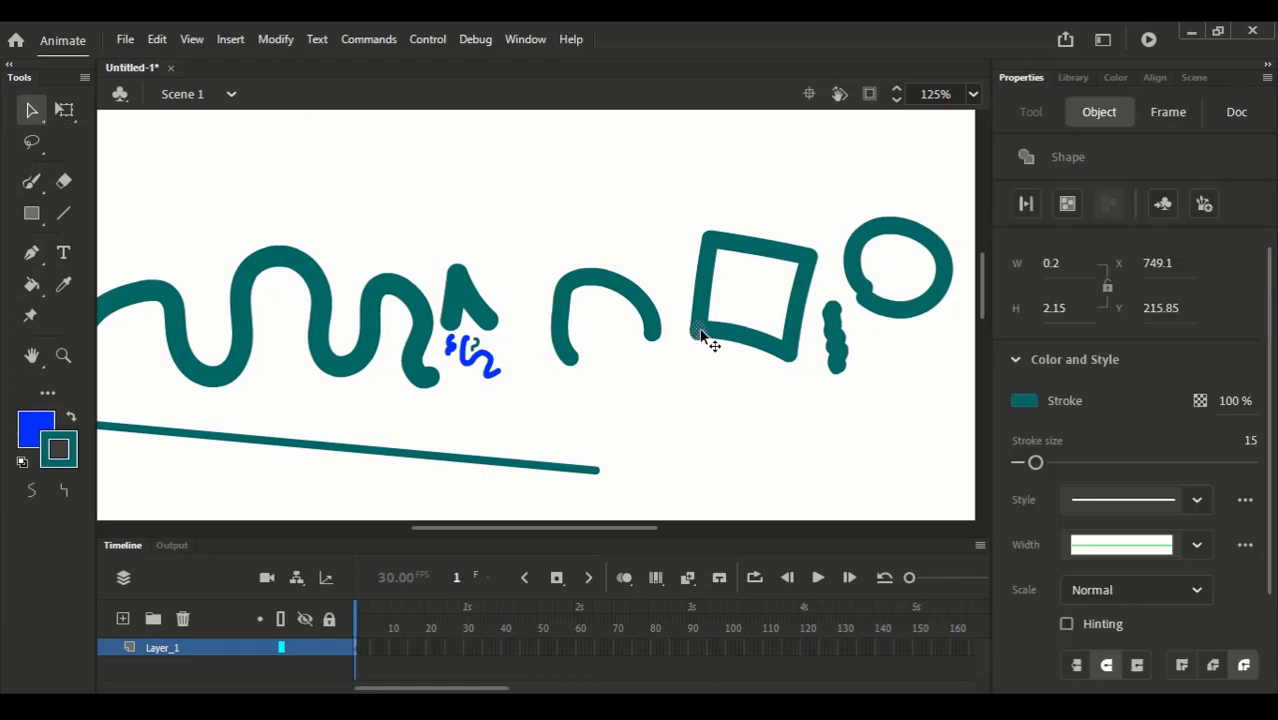
left_click(699, 354)
left_click(697, 338)
left_click(696, 345)
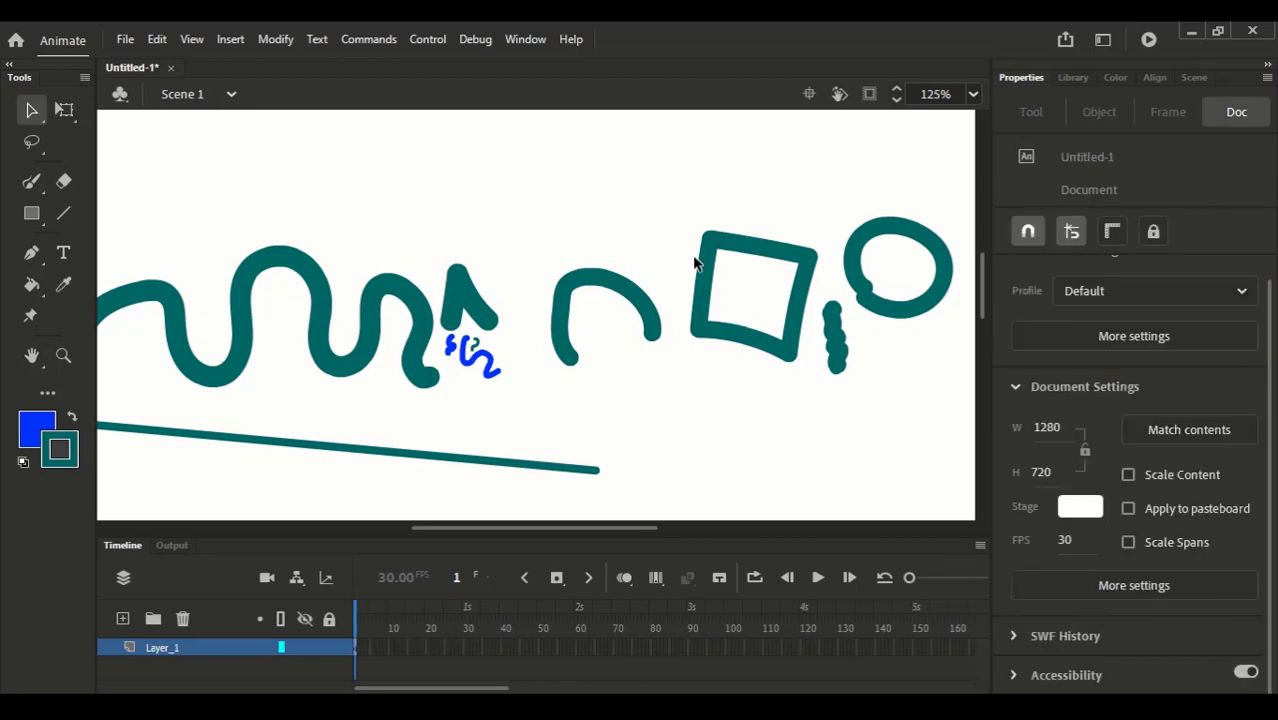
- Straighten the bottom edge of the hand-drawn square and pull its four corners slightly outward with the Selection tool
left_click_drag(684, 209, 823, 403)
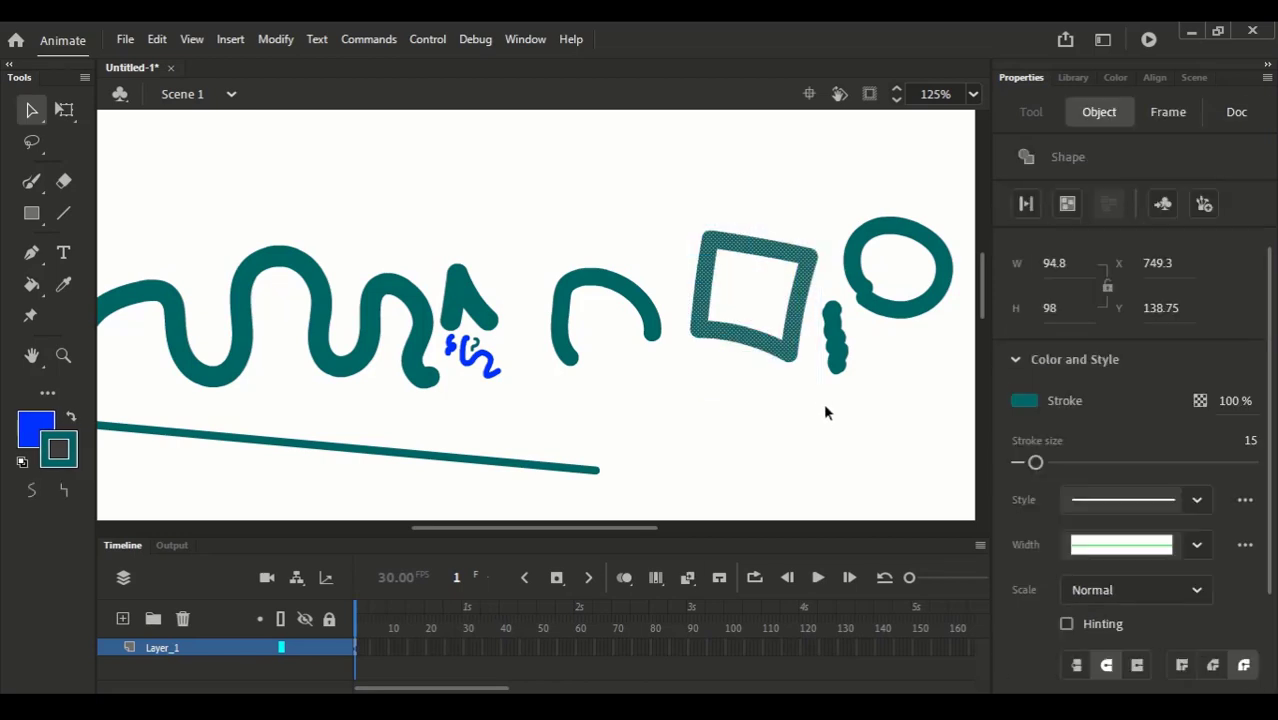
left_click(747, 366)
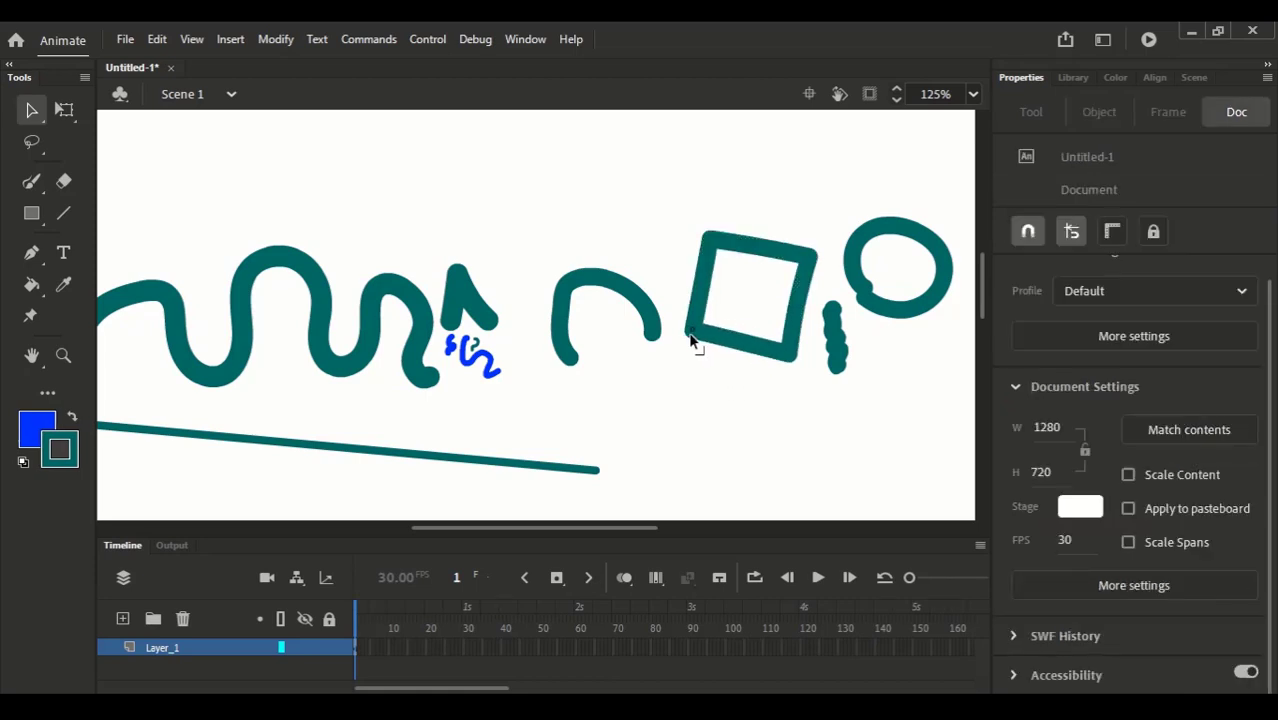
left_click_drag(690, 340, 685, 341)
left_click_drag(714, 238, 705, 233)
left_click_drag(813, 262, 823, 252)
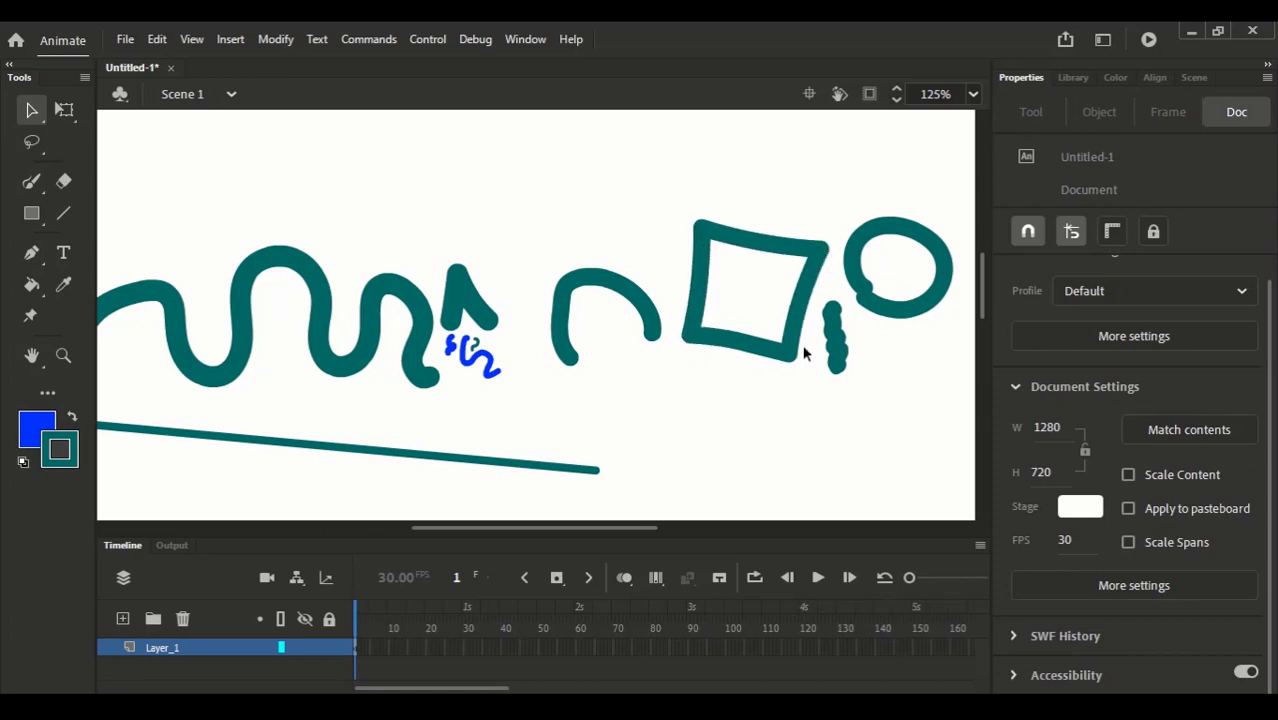
left_click_drag(787, 360, 801, 376)
left_click_drag(690, 340, 742, 348)
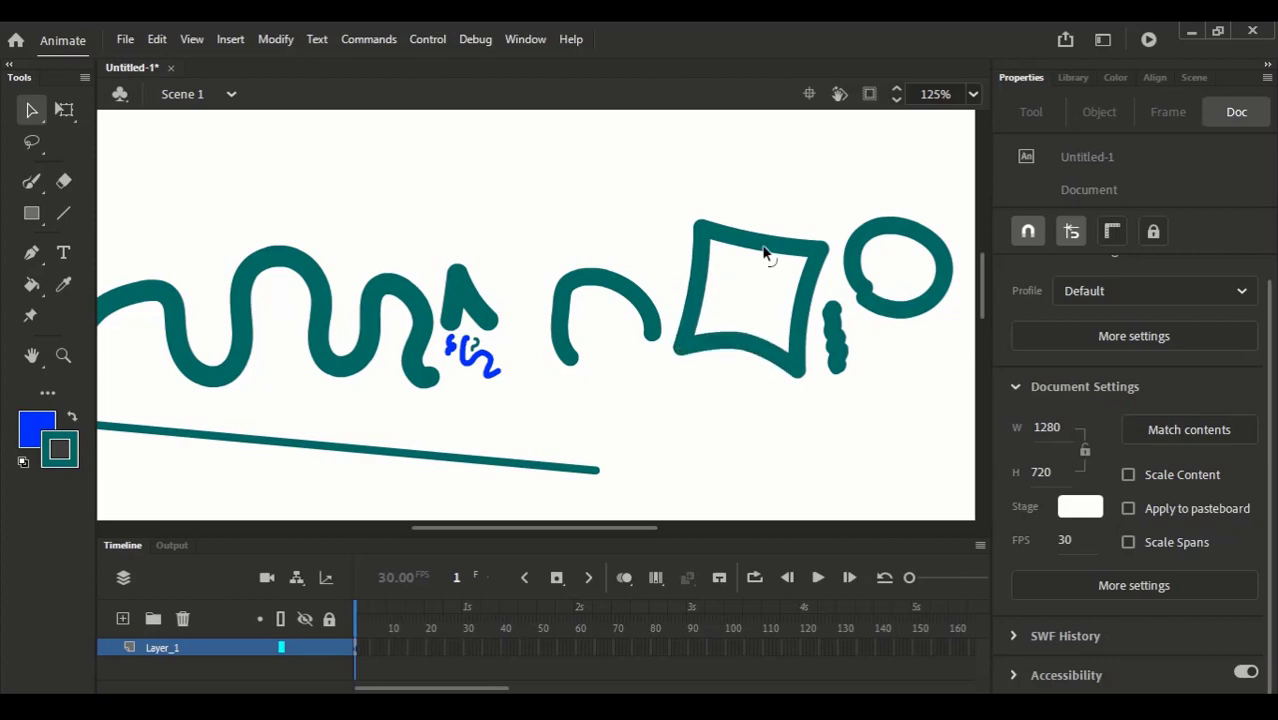
- Bend the top, bottom, right and left edges of the hand-drawn square inward to form a four-pointed star shape
mouse_move(763, 252)
left_mouse_down()
mouse_move(756, 271)
mouse_move(759, 249)
left_mouse_up()
left_click_drag(746, 352, 742, 342)
left_click_drag(756, 257, 756, 272)
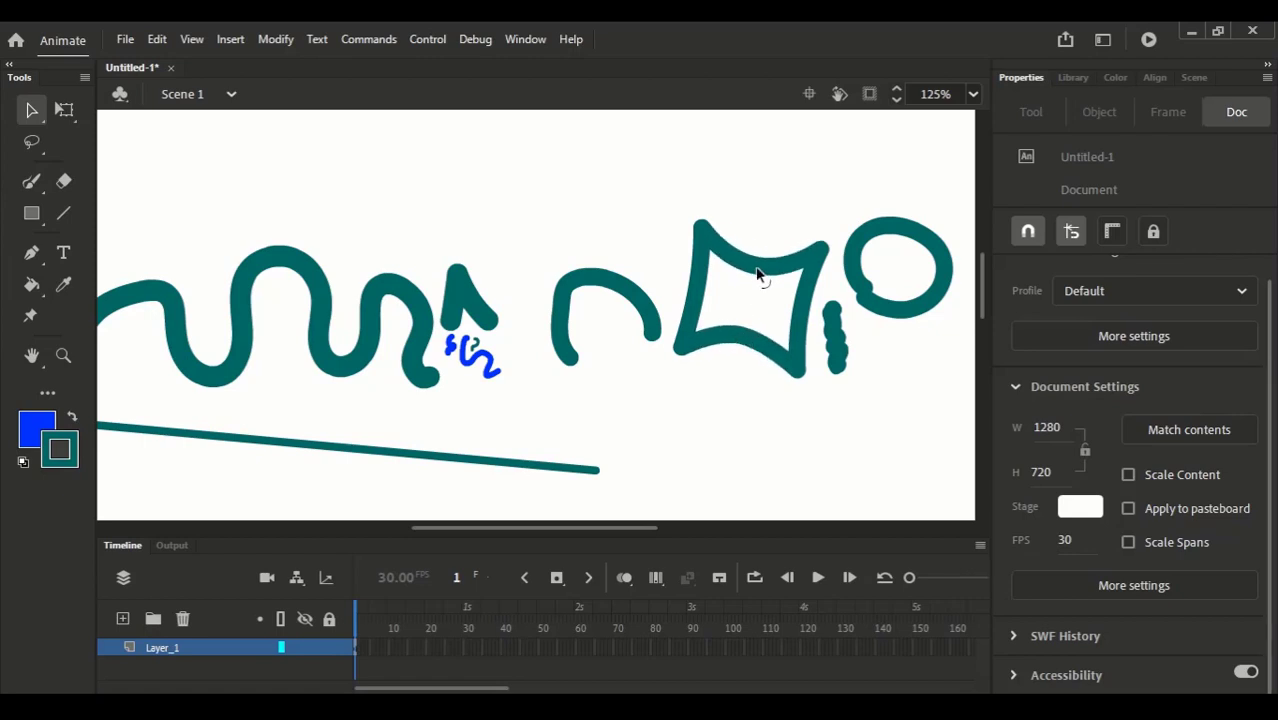
left_click_drag(807, 334, 792, 322)
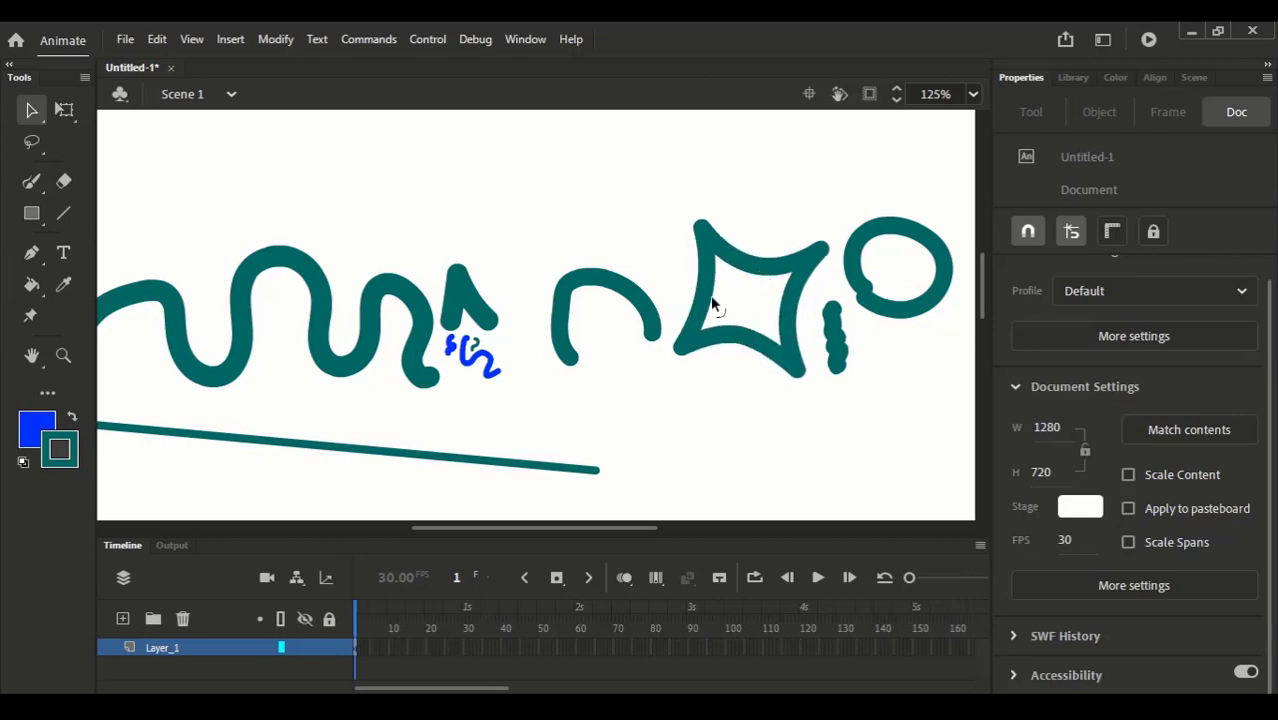
left_click_drag(712, 303, 685, 357)
- Reposition the star shape's upper-left and lower-right points slightly, and stretch its upper-right point up above the others
left_click_drag(706, 228, 711, 234)
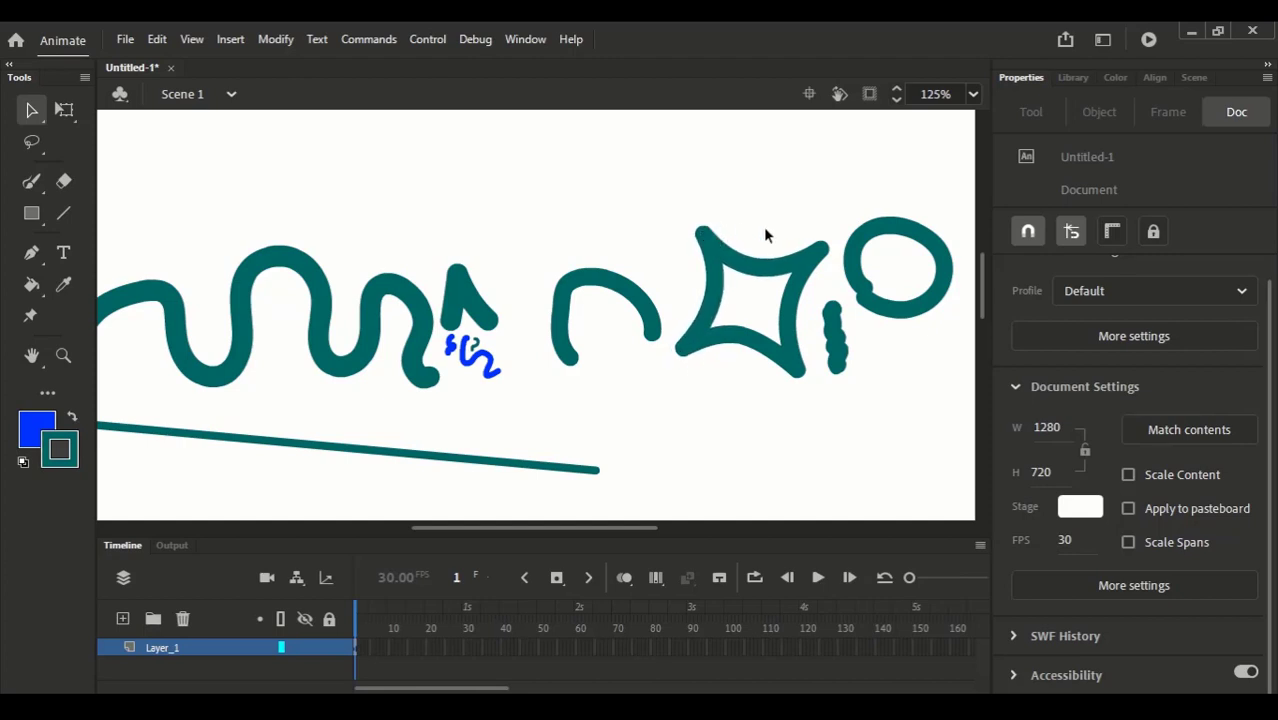
left_click_drag(825, 247, 819, 265)
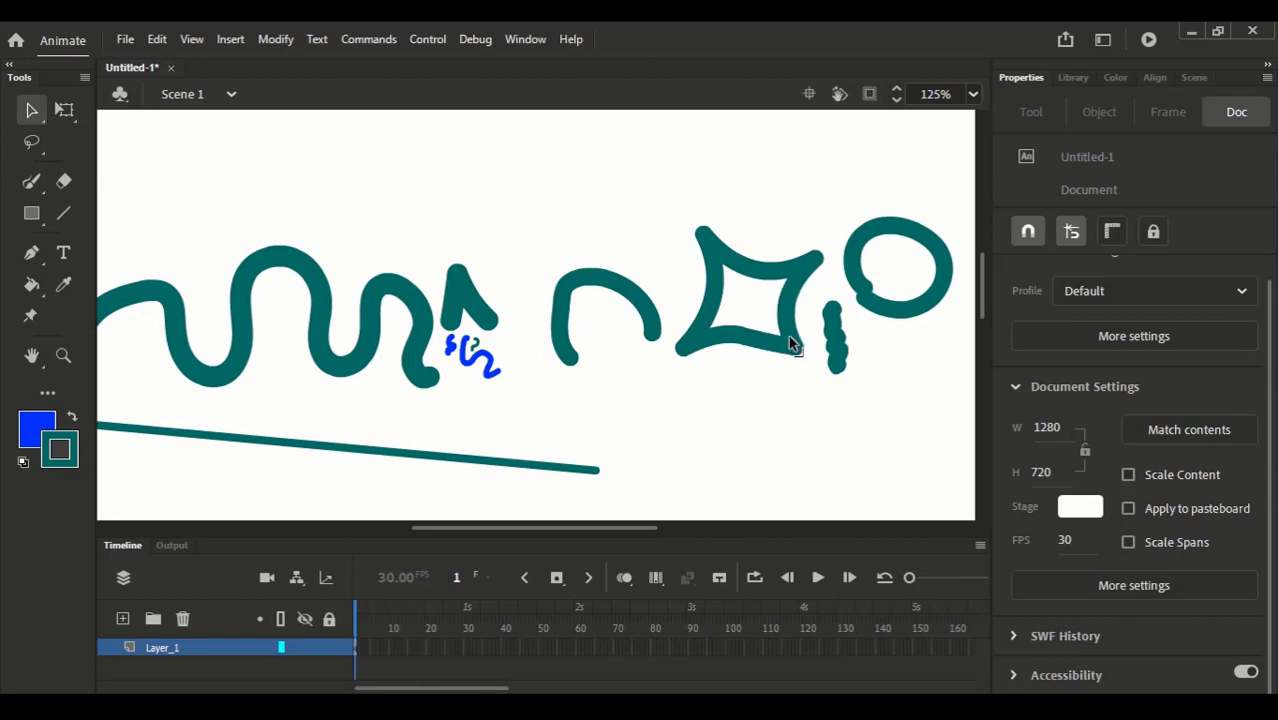
left_click_drag(788, 340, 795, 366)
left_click_drag(815, 262, 826, 212)
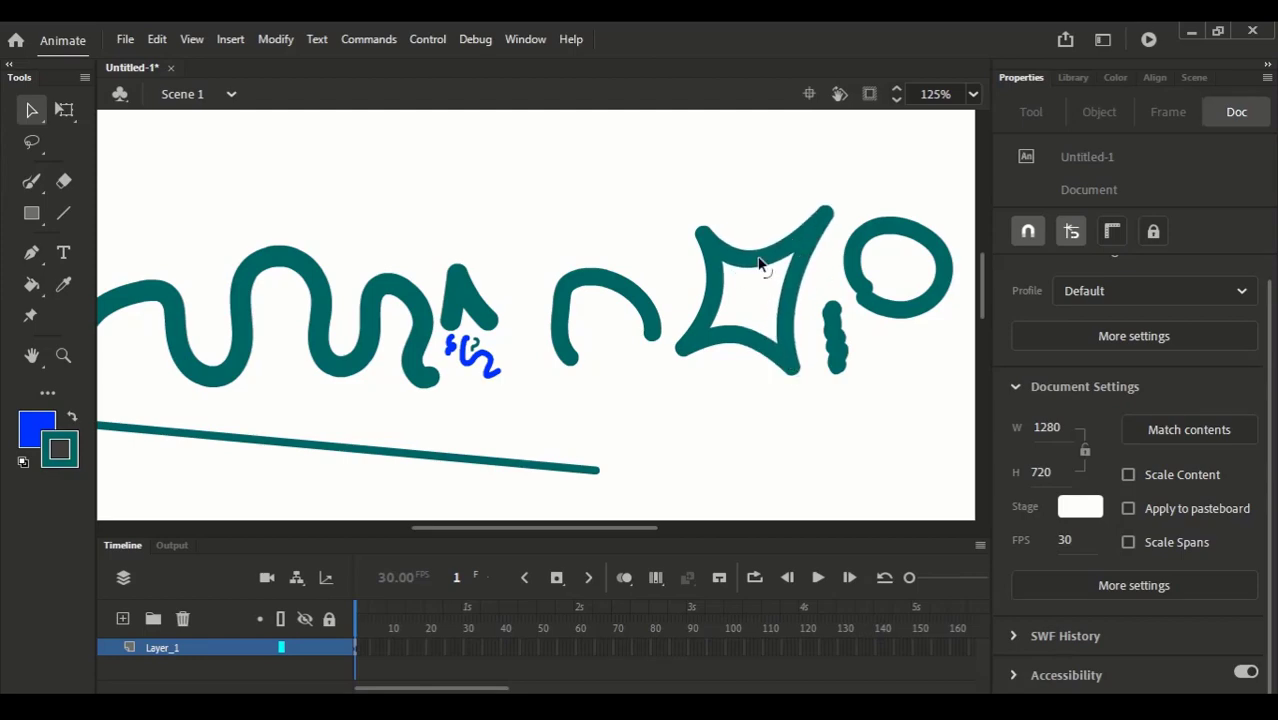